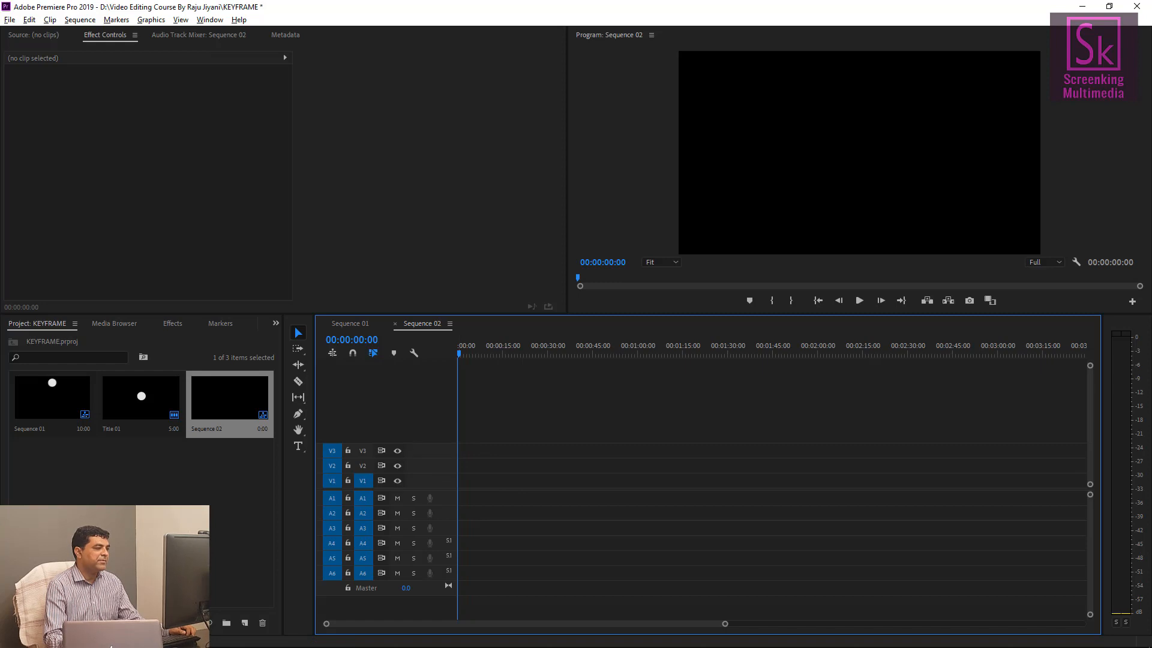
Create a new legacy title, keeping the 1920 x 1080 settings and the name Title 02.
{"action": "left_click", "coordinate": [213, 482]}
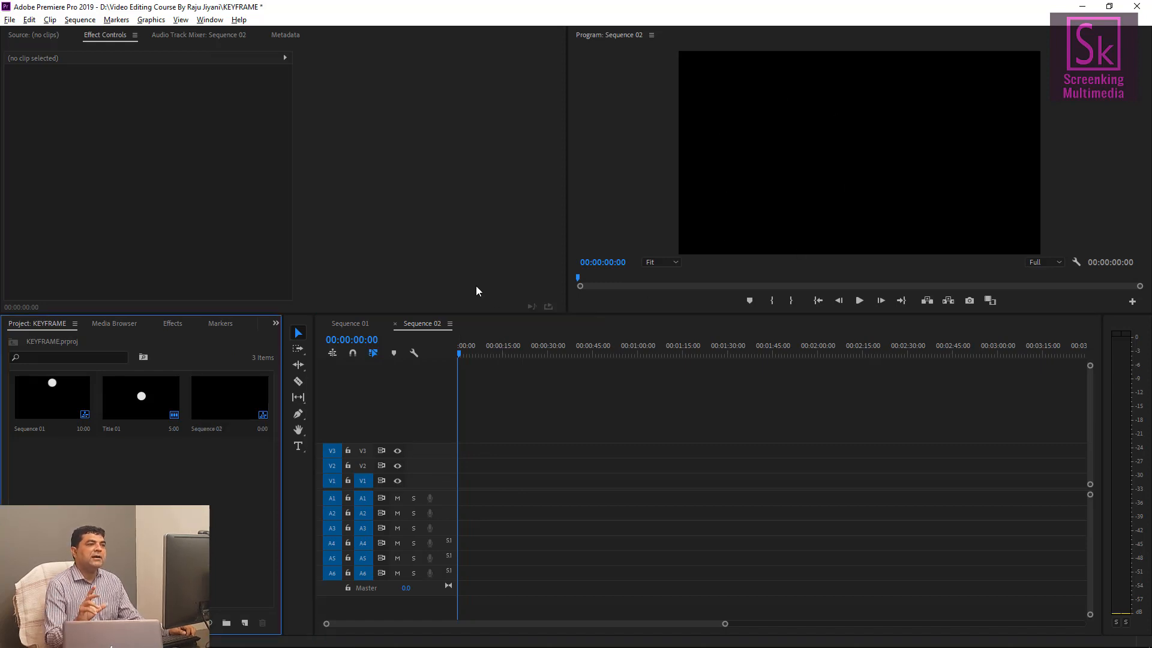
{"action": "left_click", "coordinate": [135, 408]}
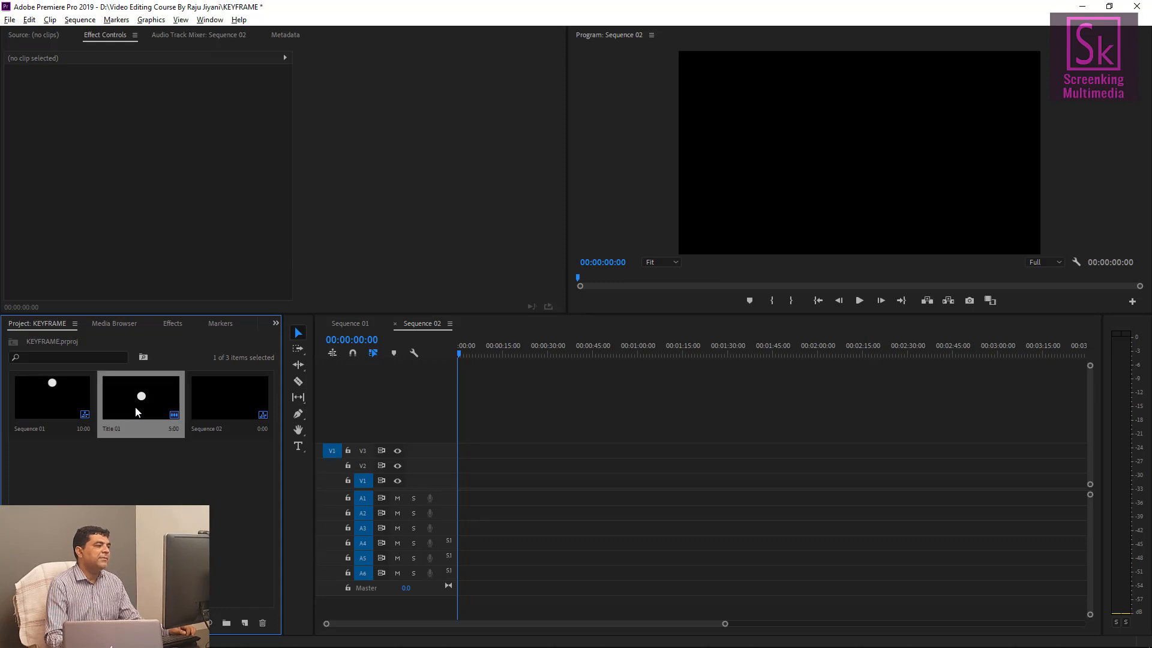
{"action": "left_click", "coordinate": [9, 21]}
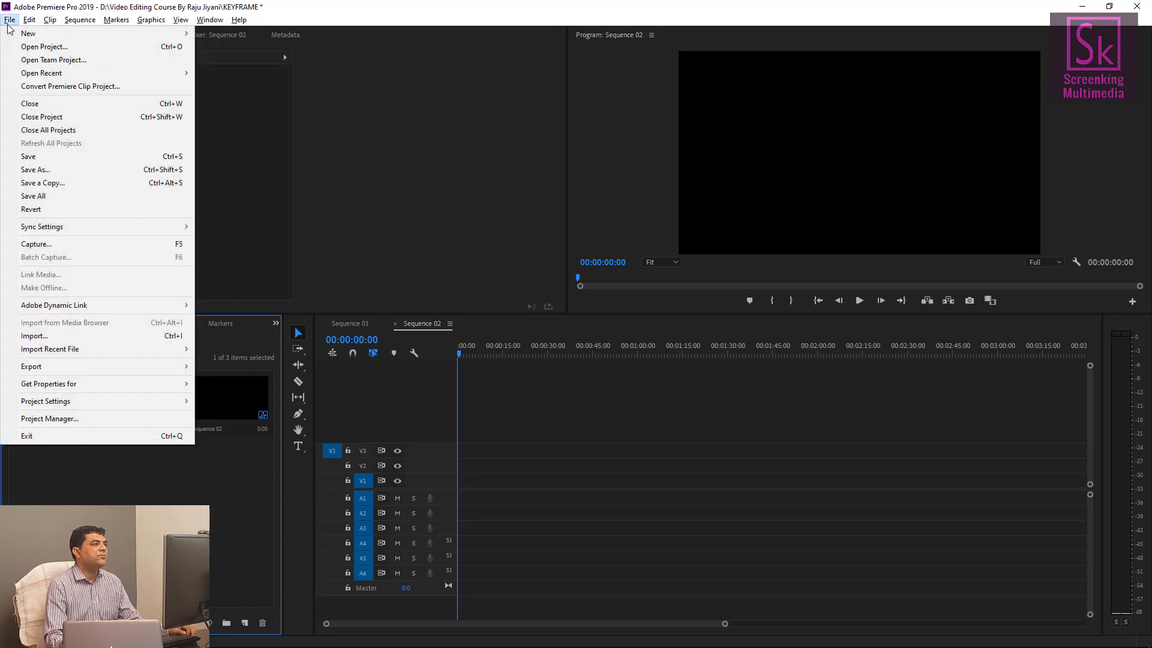
{"action": "mouse_move", "coordinate": [90, 34]}
{"action": "left_click", "coordinate": [302, 165]}
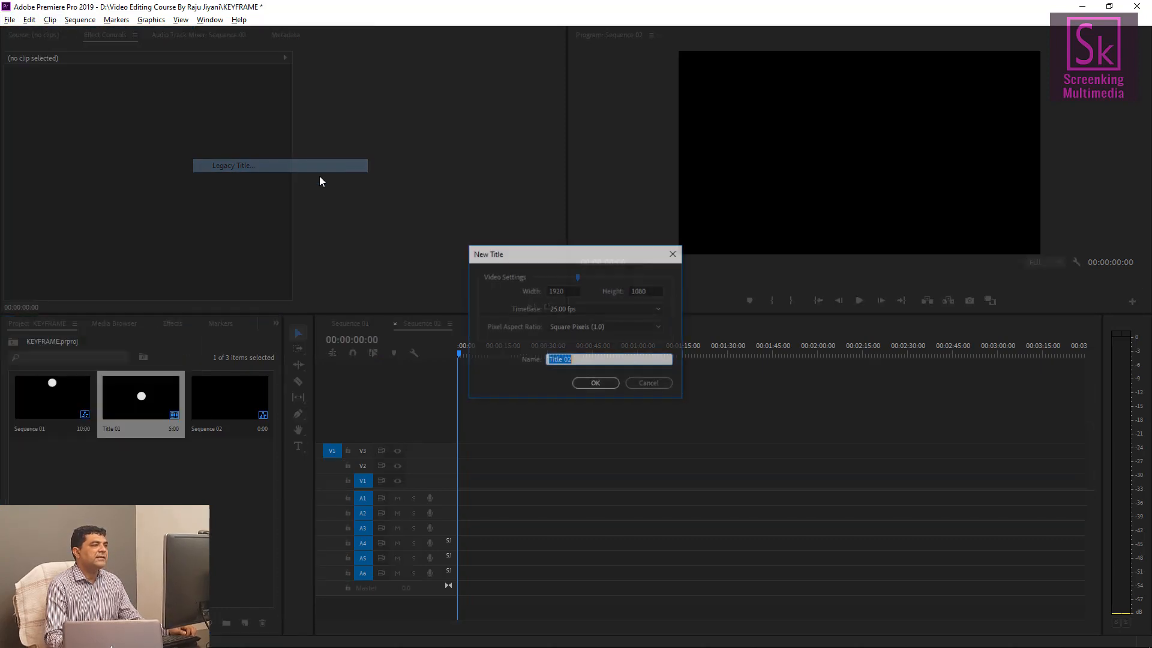
{"action": "left_click", "coordinate": [594, 383]}
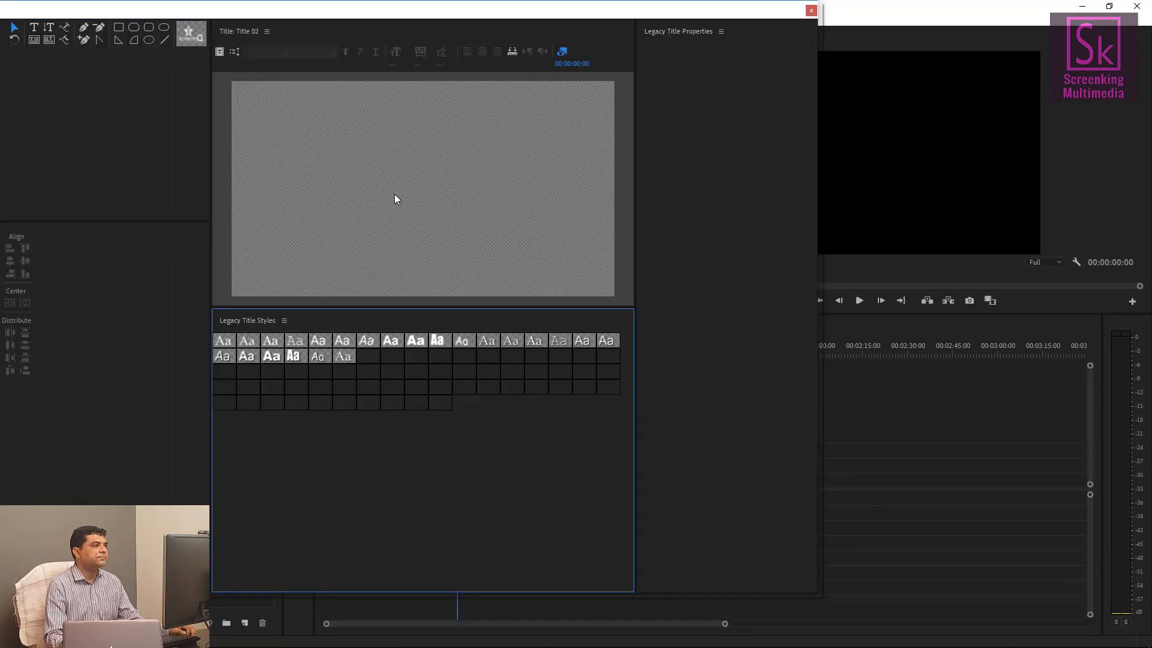
Draw a white circle with the Ellipse tool in the title, about 471 by 431 pixels, and close the titler.
{"action": "left_click", "coordinate": [148, 40]}
{"action": "mouse_move", "coordinate": [376, 153]}
{"action": "left_mouse_down"}
{"action": "mouse_move", "coordinate": [396, 184]}
{"action": "mouse_move", "coordinate": [468, 234]}
{"action": "mouse_move", "coordinate": [445, 209]}
{"action": "left_mouse_up"}
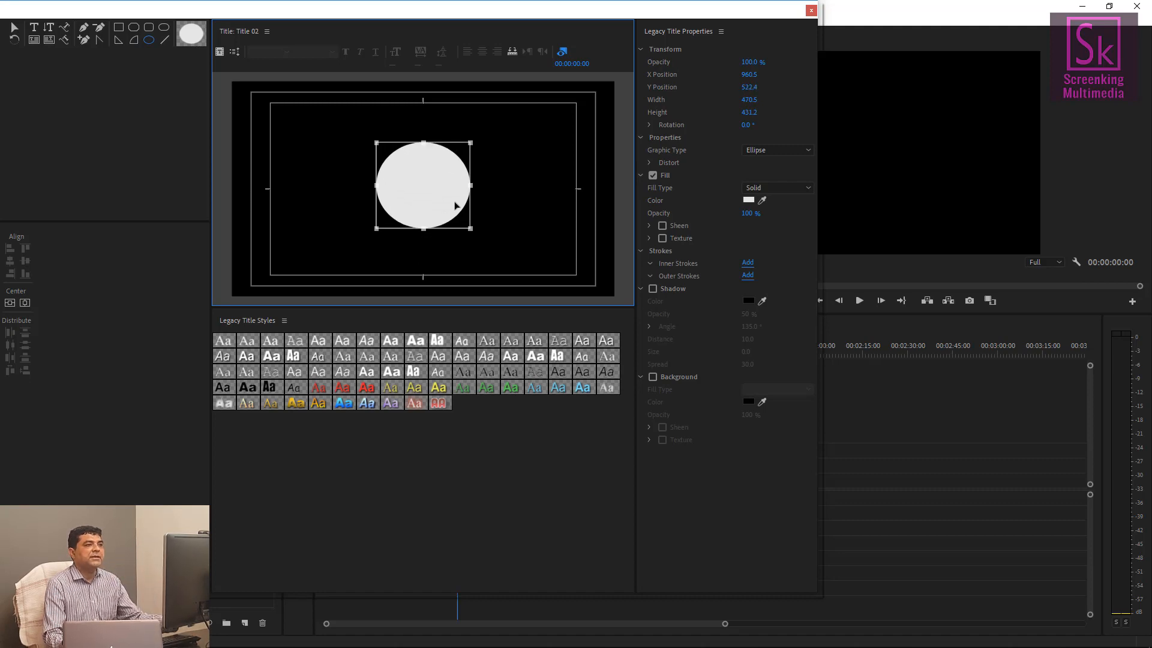
{"action": "left_click", "coordinate": [812, 10]}
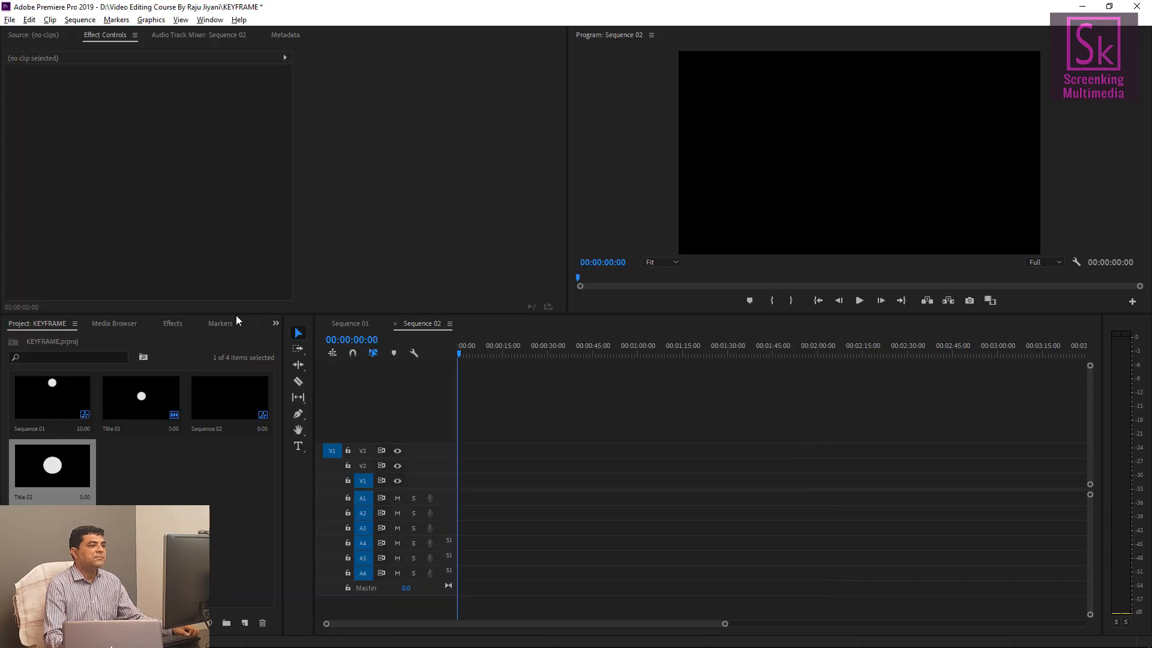
Place Title 02 at the start of track V1 in Sequence 02.
{"action": "left_click_drag", "start_coordinate": [426, 478], "coordinate": [433, 490]}
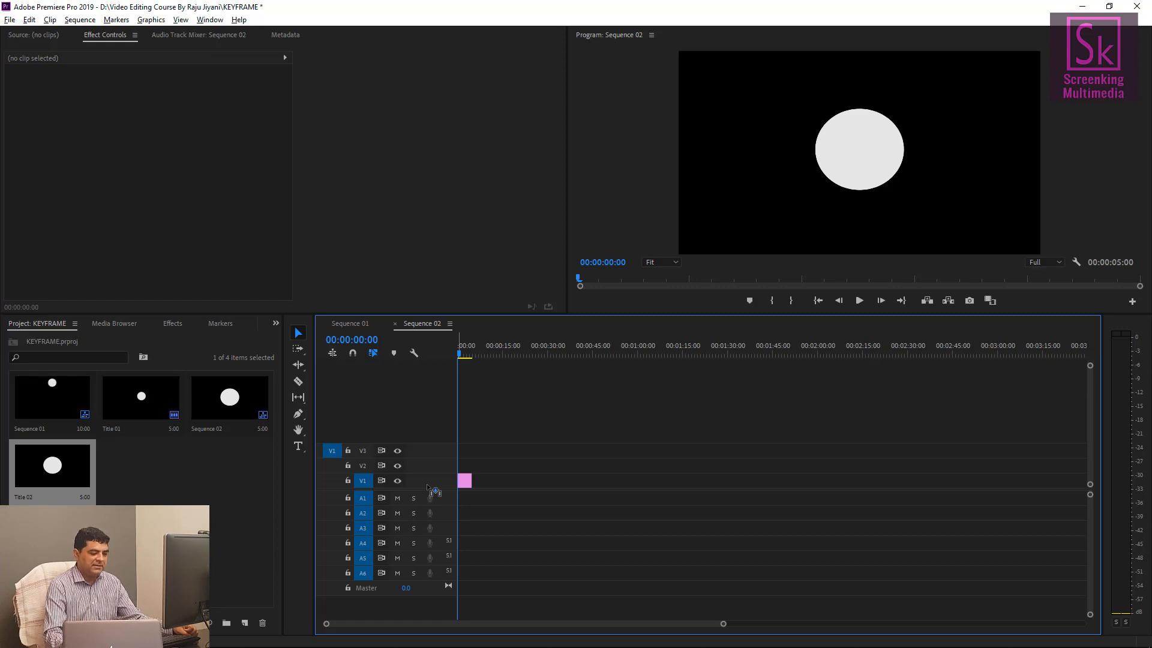
{"action": "mouse_move", "coordinate": [463, 358]}
{"action": "left_mouse_down"}
{"action": "mouse_move", "coordinate": [475, 358]}
{"action": "mouse_move", "coordinate": [463, 360]}
{"action": "left_mouse_up"}
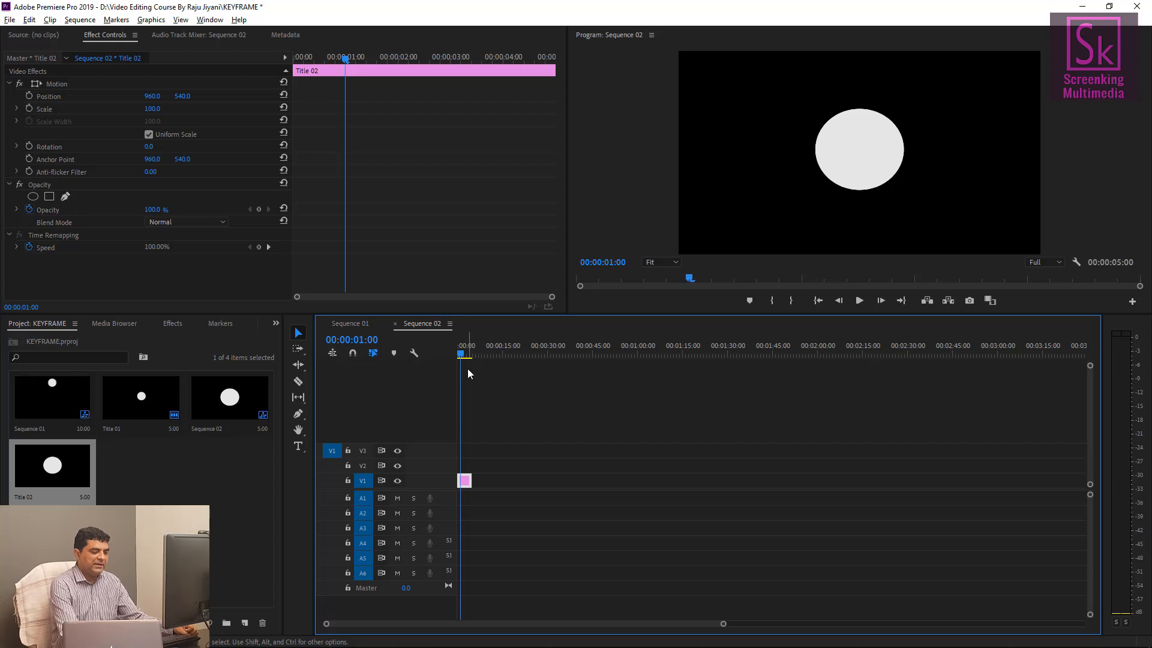
{"action": "key", "text": "="}
{"action": "key", "text": "="}
{"action": "key", "text": "="}
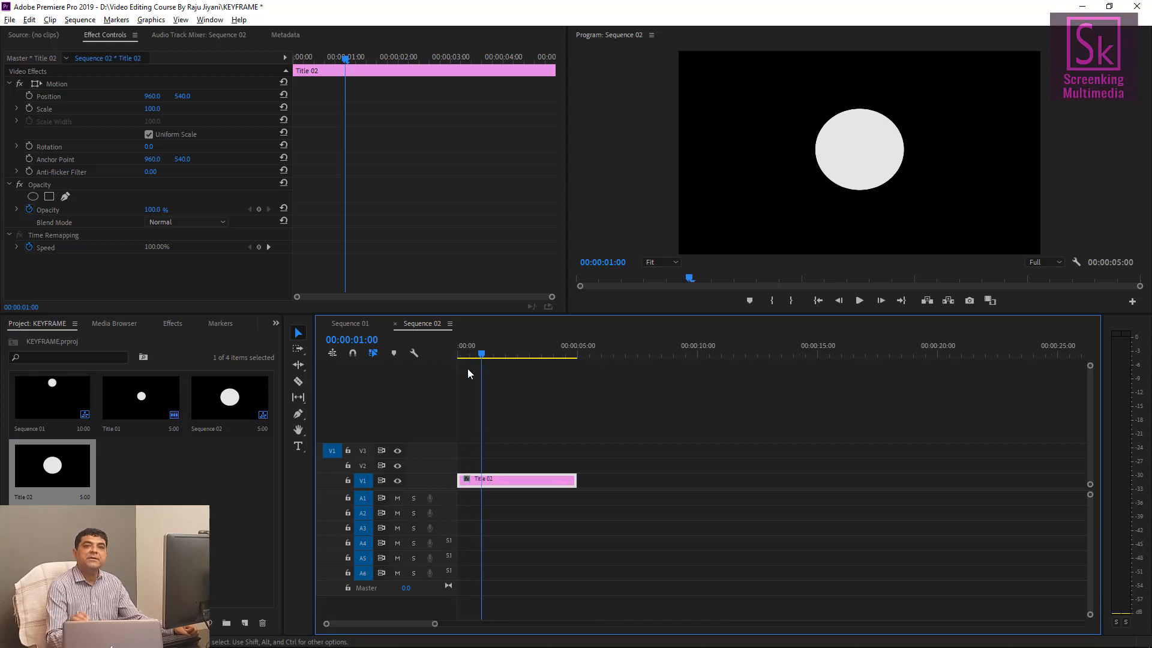
{"action": "left_click_drag", "start_coordinate": [481, 354], "coordinate": [449, 351]}
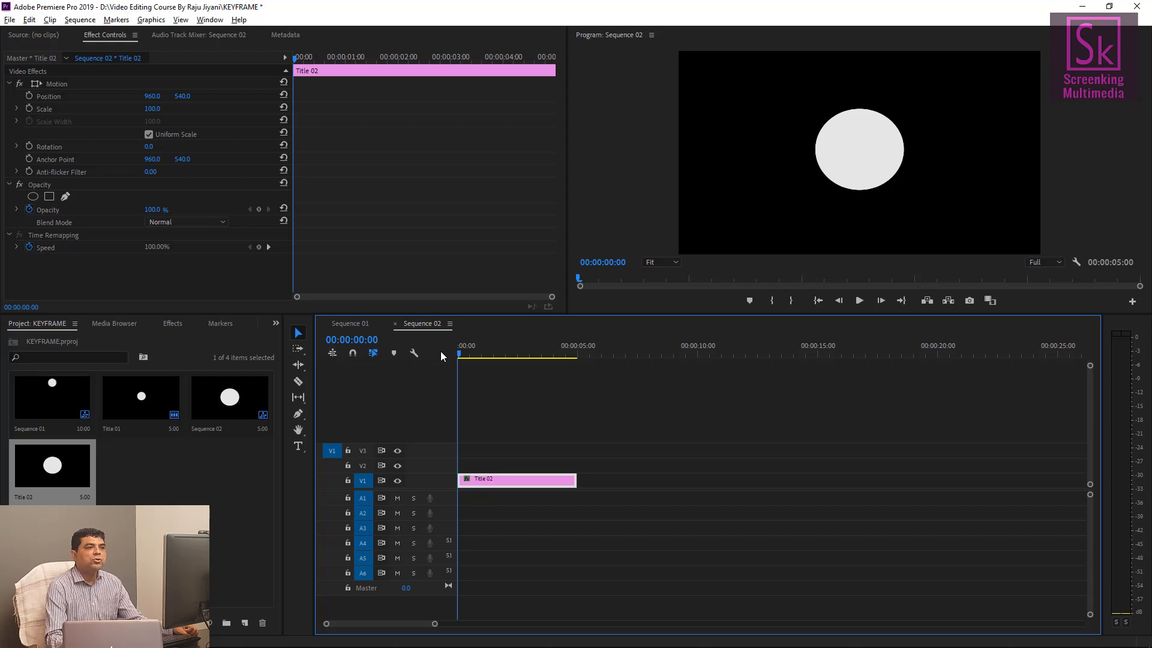
Select the Title 02 clip and show its Motion properties in Effect Controls.
{"action": "left_click", "coordinate": [492, 469]}
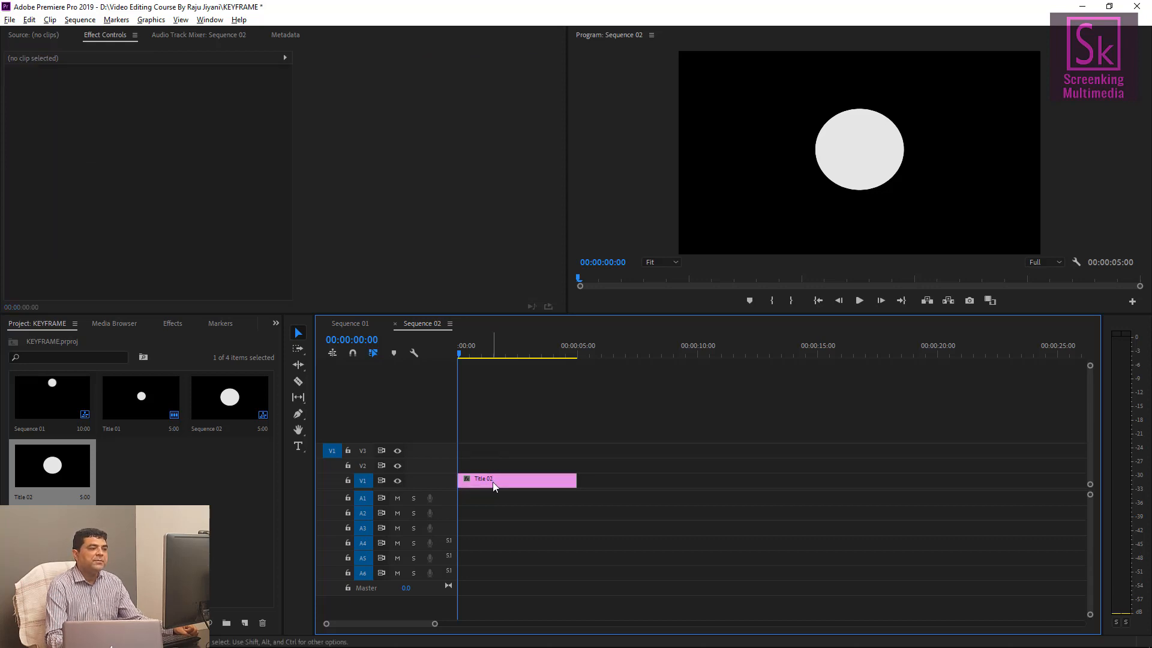
{"action": "left_click", "coordinate": [493, 481]}
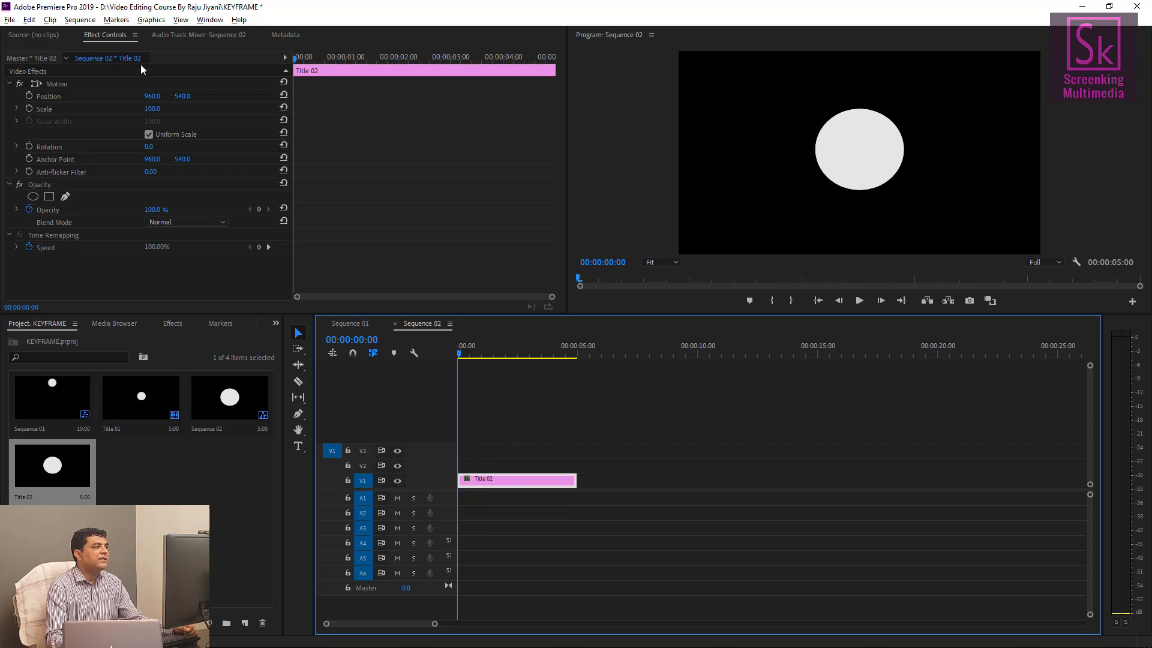
{"action": "left_click", "coordinate": [9, 83]}
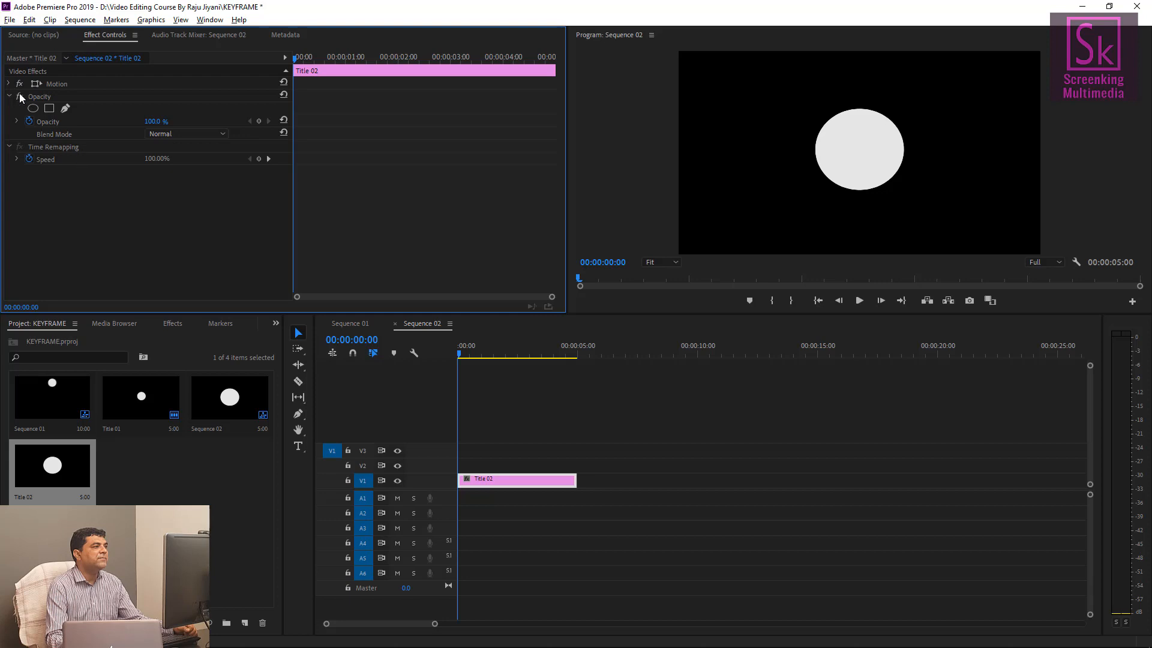
{"action": "left_click", "coordinate": [11, 86]}
{"action": "left_click", "coordinate": [10, 84]}
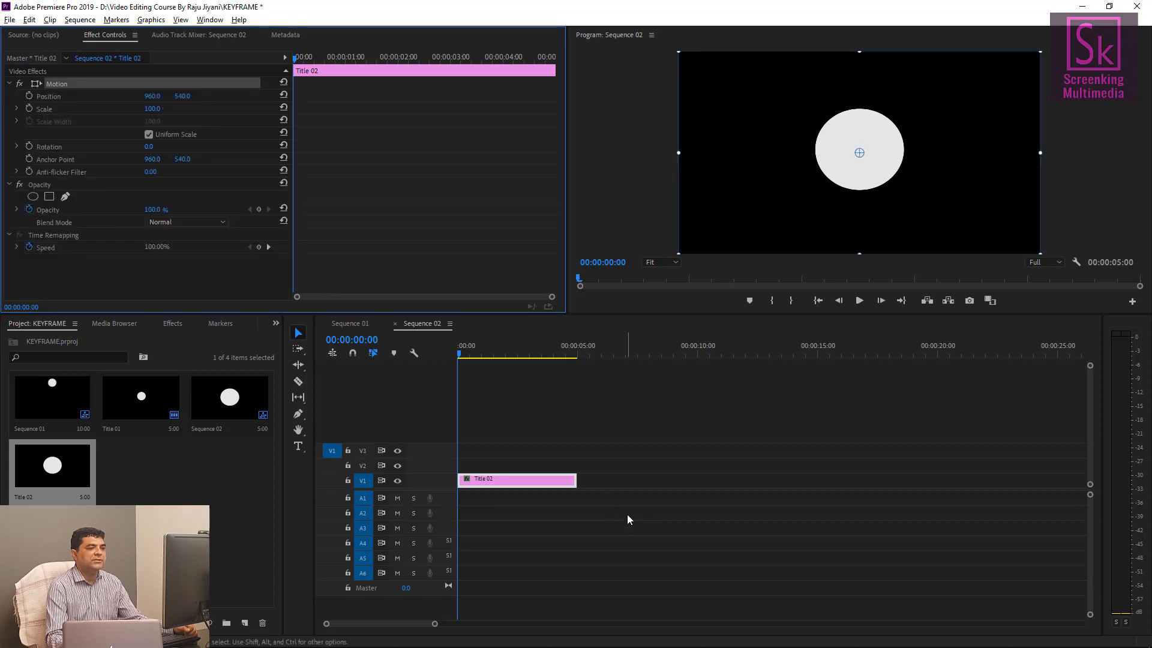
{"action": "left_click", "coordinate": [591, 480]}
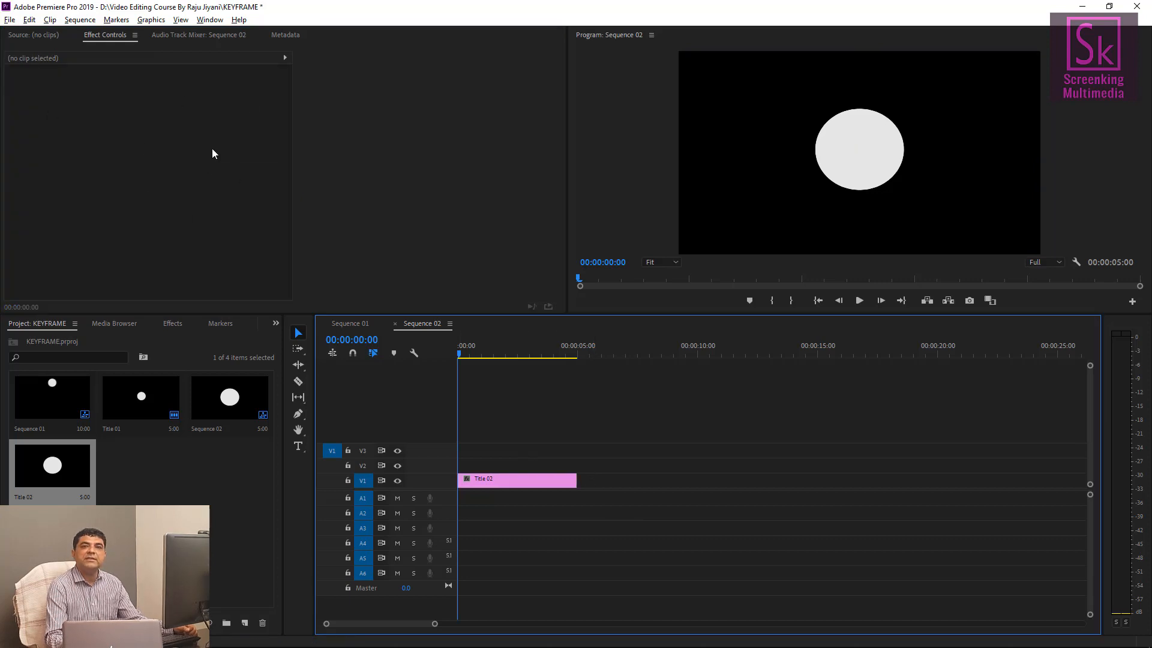
{"action": "left_click", "coordinate": [520, 482]}
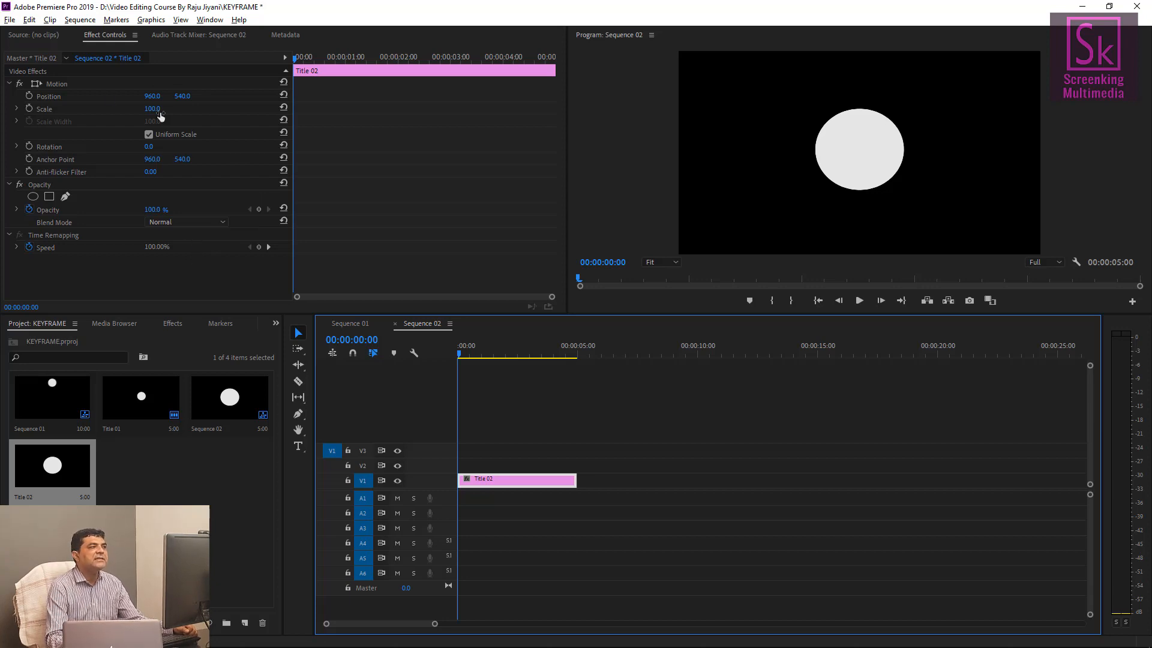
{"action": "left_click", "coordinate": [59, 85]}
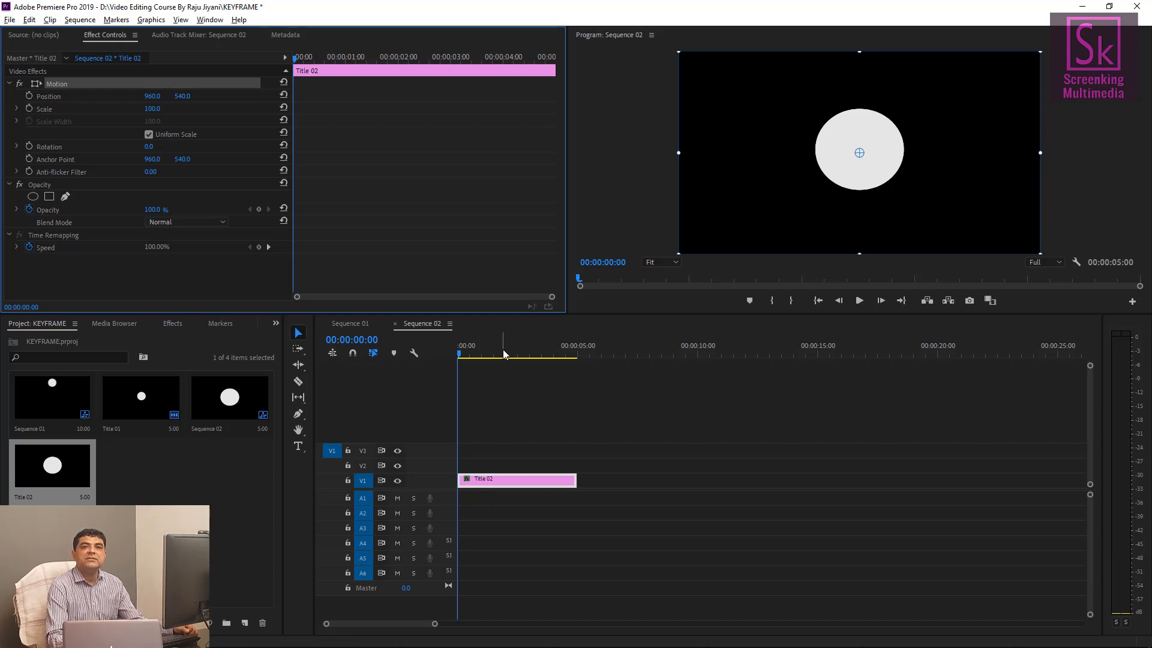
Open Sequence 02's properties to check its frame size, duration and frame rate.
{"action": "left_click", "coordinate": [222, 405]}
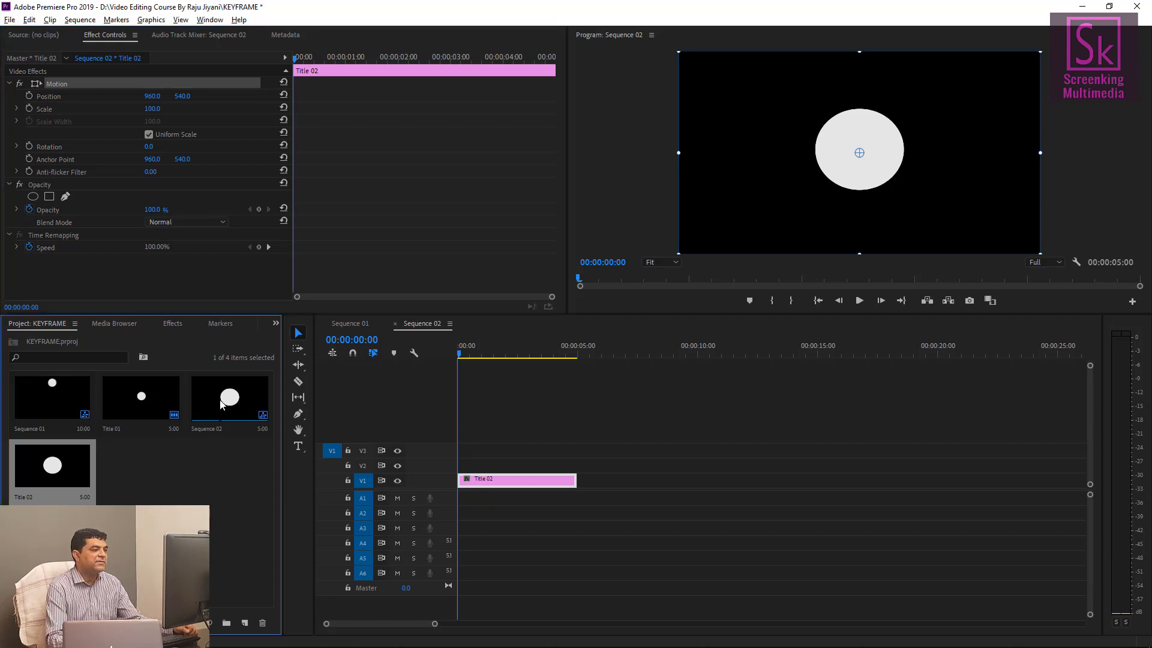
{"action": "left_click", "coordinate": [222, 405]}
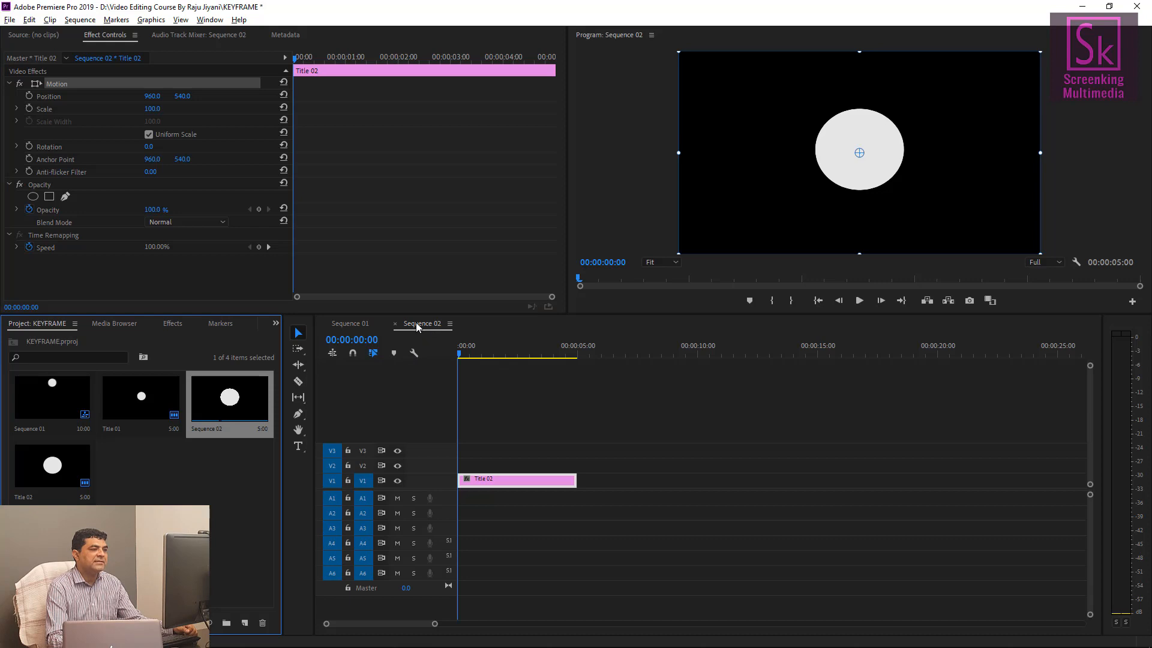
{"action": "right_click", "coordinate": [216, 397]}
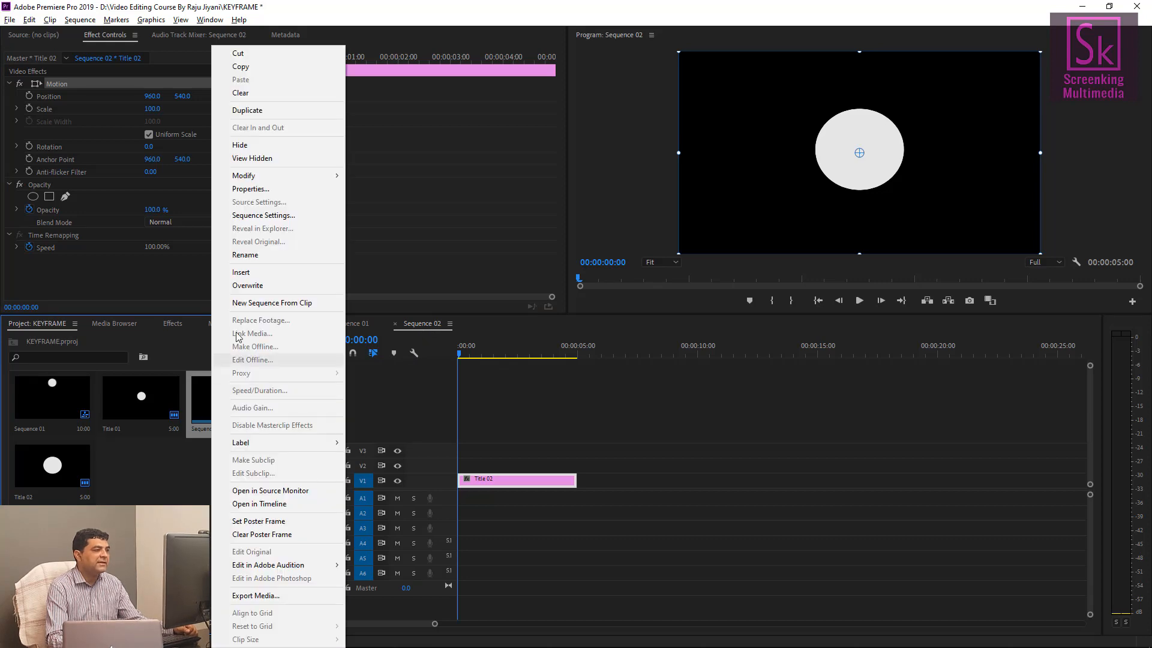
{"action": "left_click", "coordinate": [251, 188]}
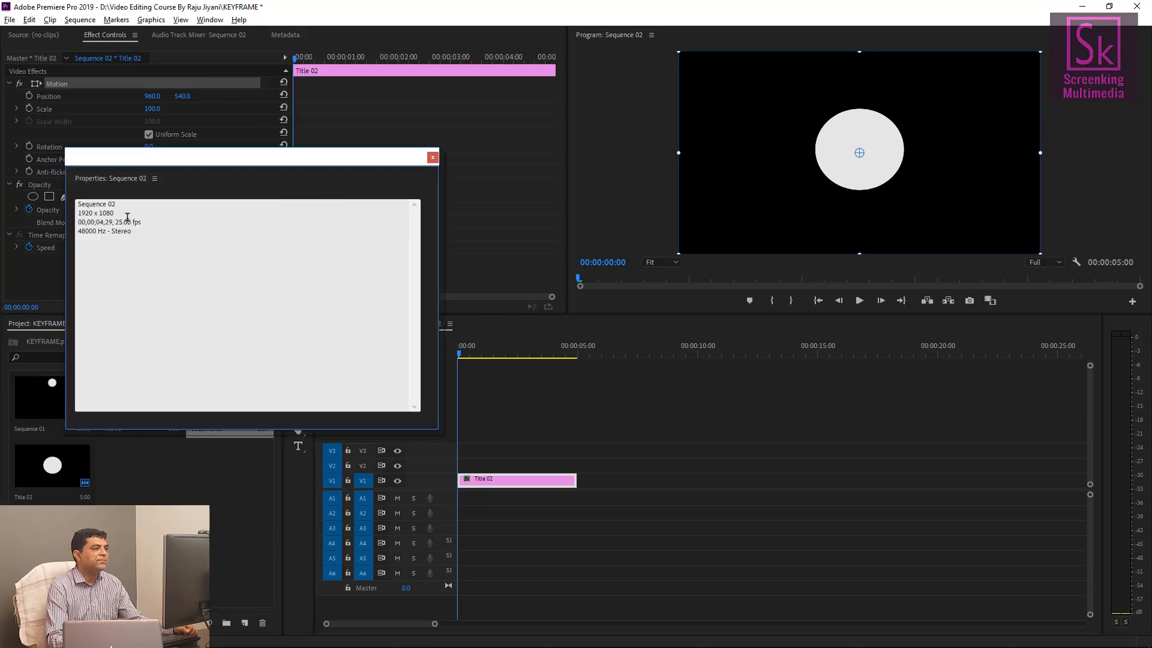
{"action": "left_click_drag", "start_coordinate": [127, 217], "coordinate": [77, 213]}
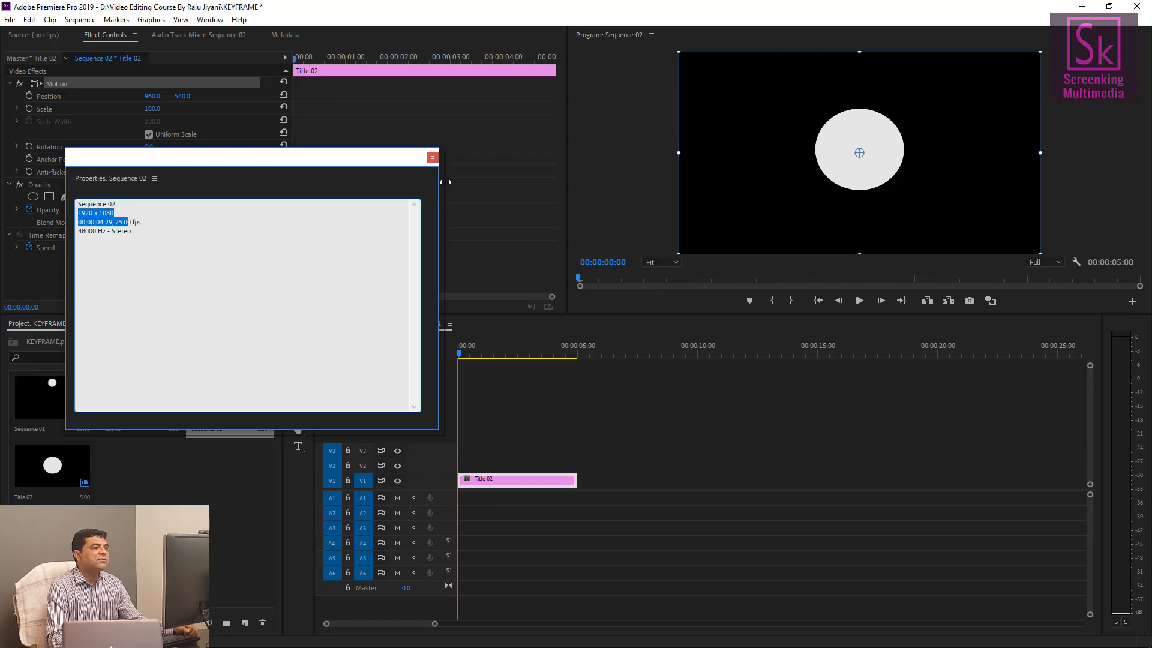
{"action": "left_click", "coordinate": [148, 225]}
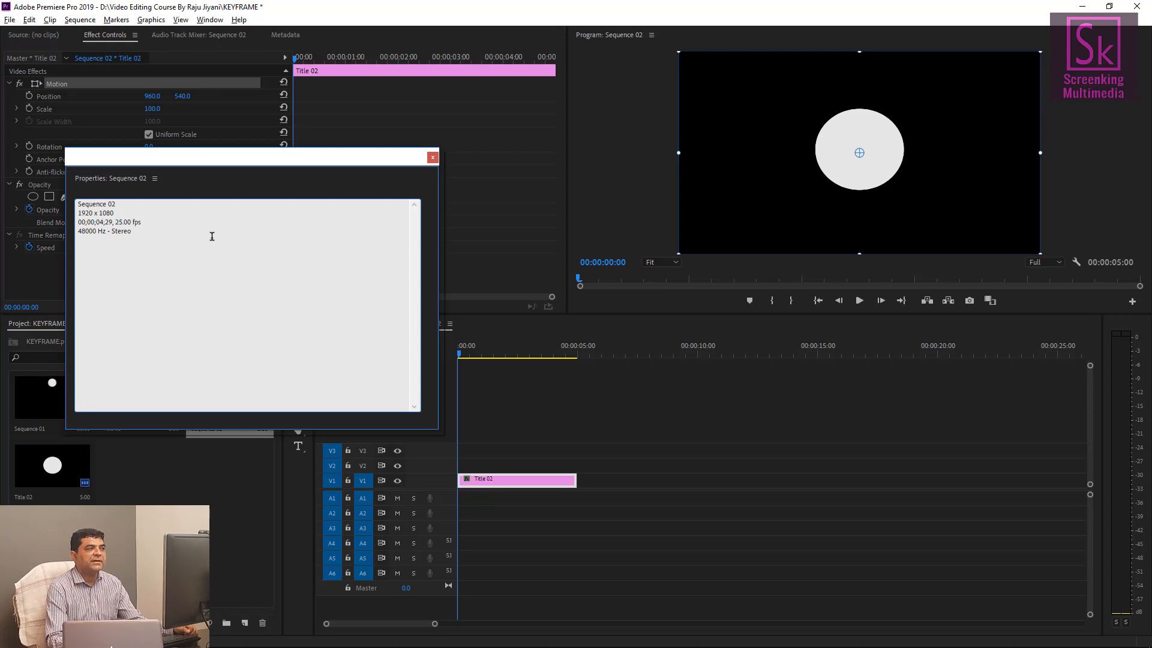
{"action": "left_click", "coordinate": [433, 157]}
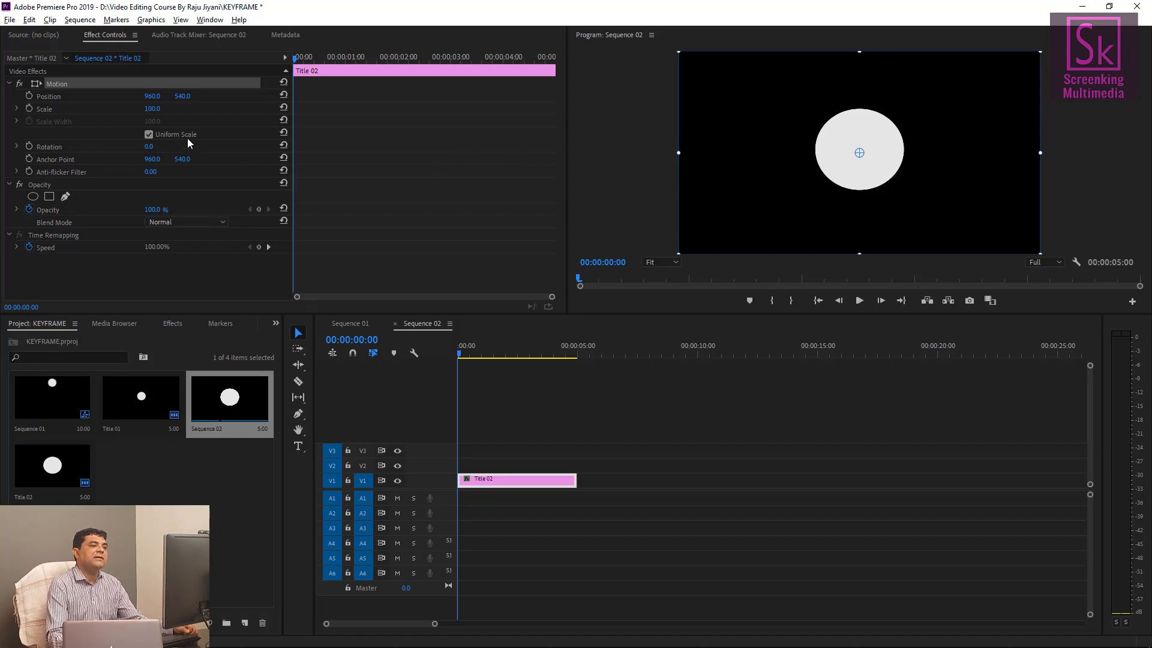
Play the animation in Sequence 01 for reference and return to Sequence 02.
{"action": "left_click", "coordinate": [348, 324]}
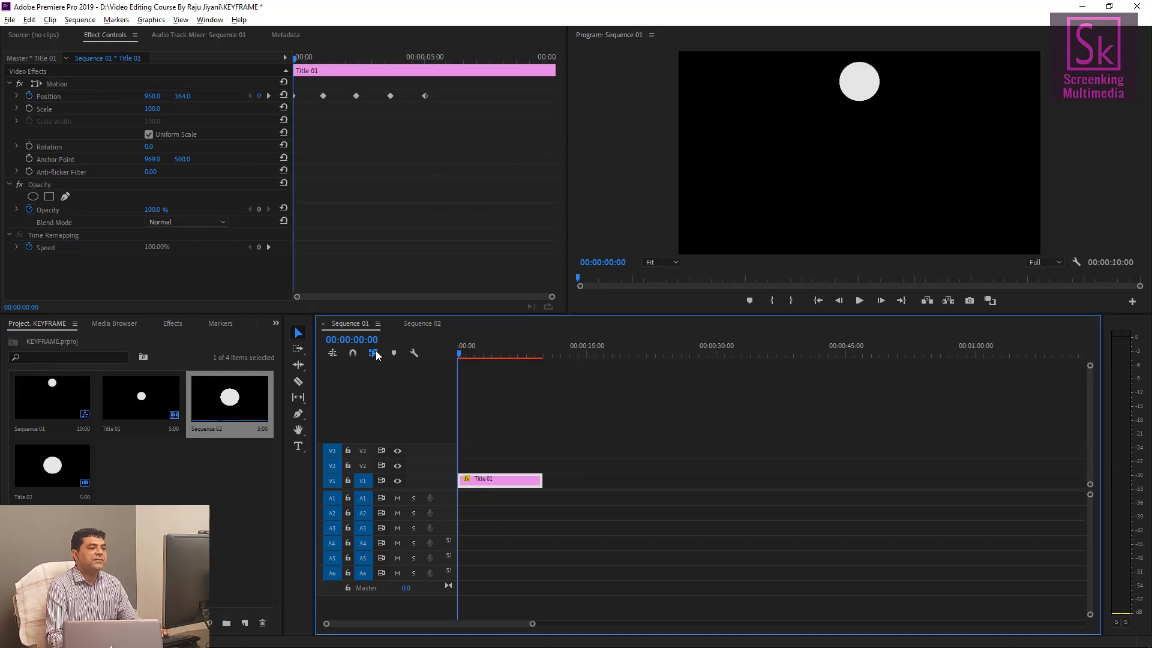
{"action": "key", "text": "space"}
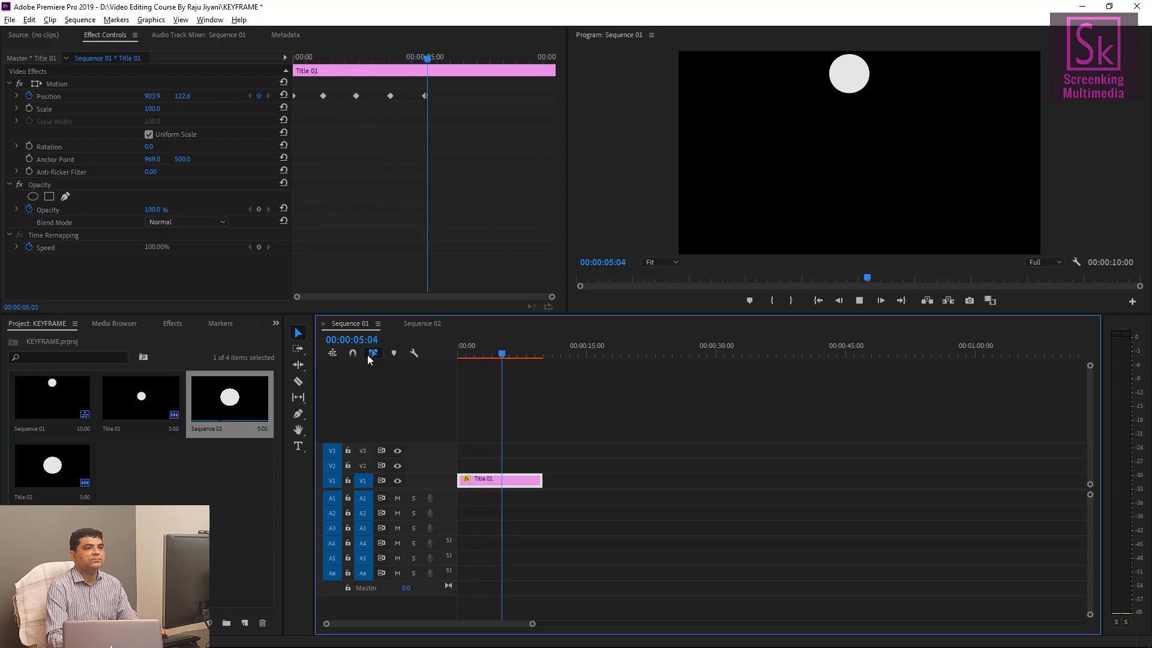
{"action": "left_click", "coordinate": [421, 324]}
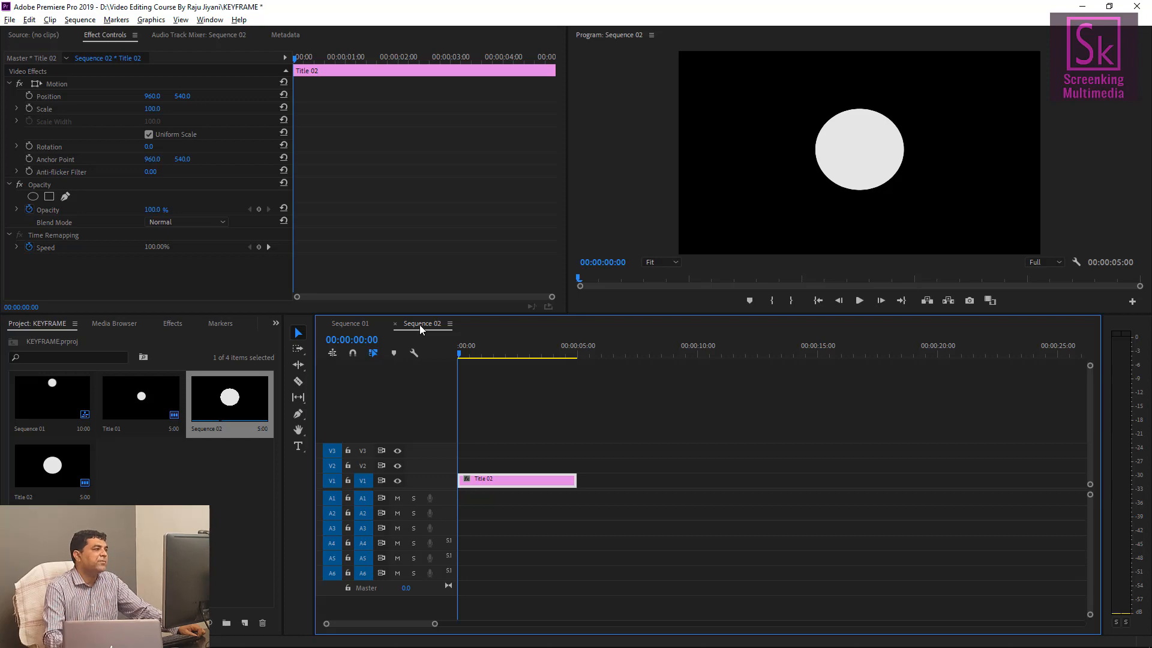
Move the circle clip's anchor point to its left edge, at 605, 525.7.
{"action": "left_click", "coordinate": [57, 84]}
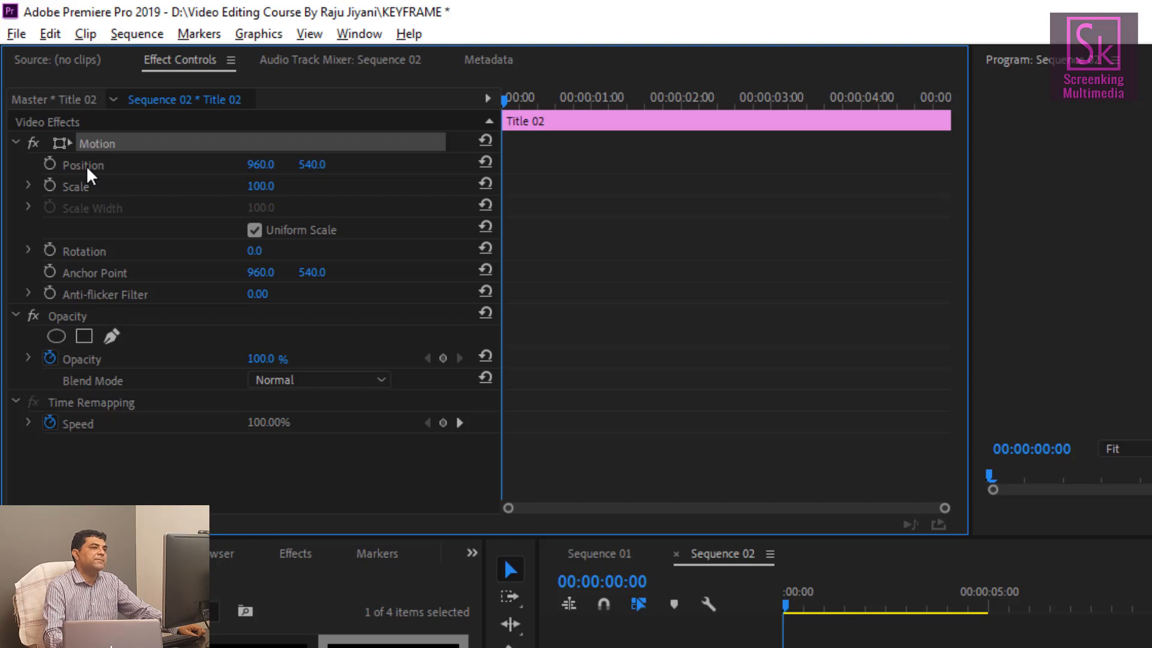
{"action": "left_click", "coordinate": [87, 170]}
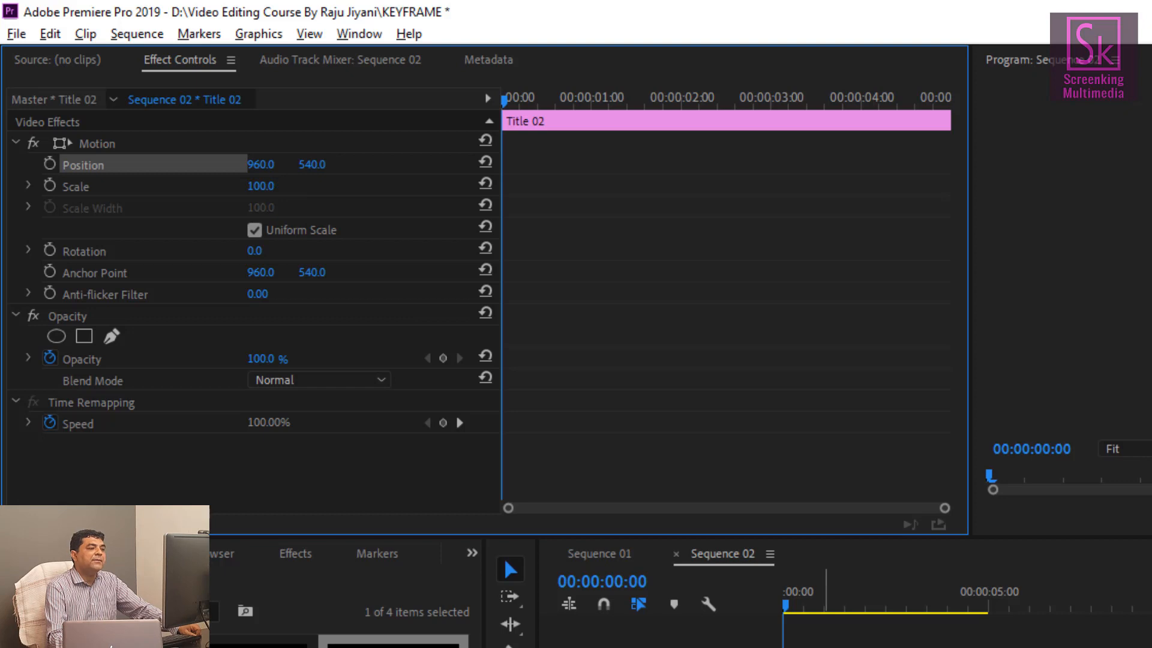
{"action": "left_click", "coordinate": [825, 646]}
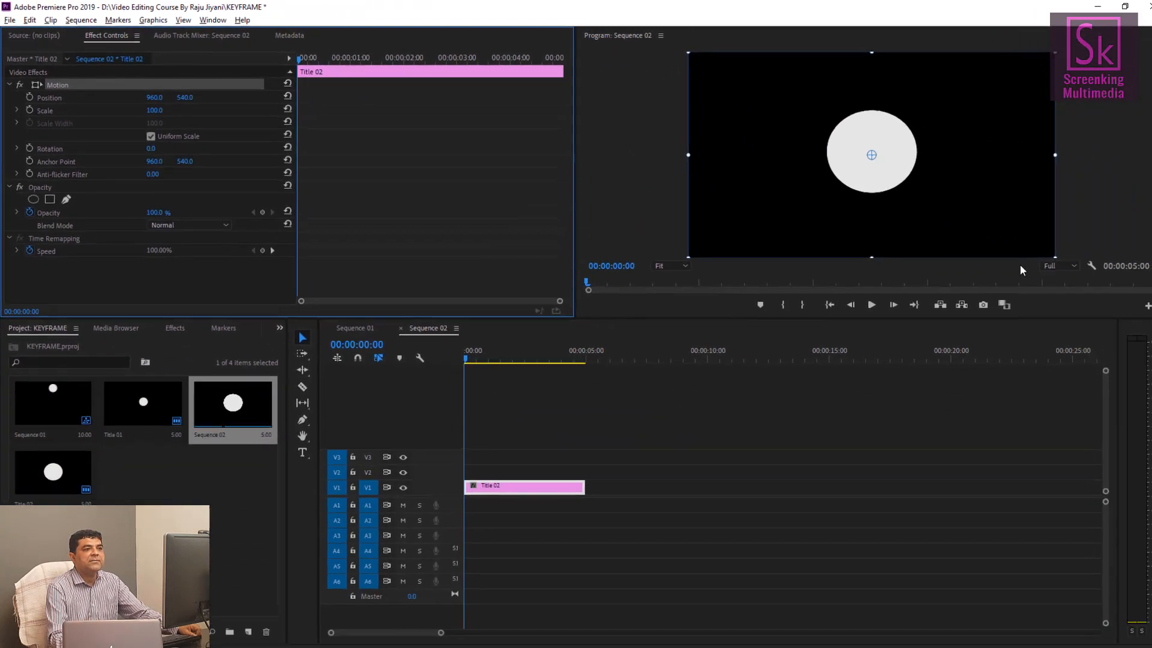
{"action": "left_click", "coordinate": [174, 70]}
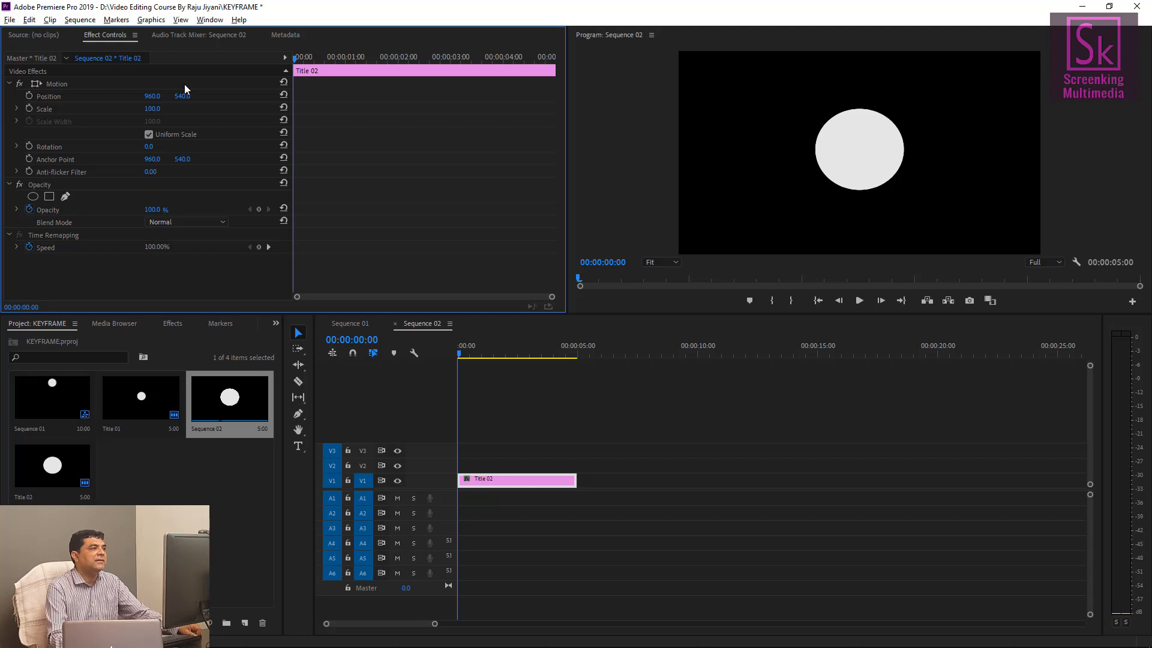
{"action": "left_click", "coordinate": [65, 85]}
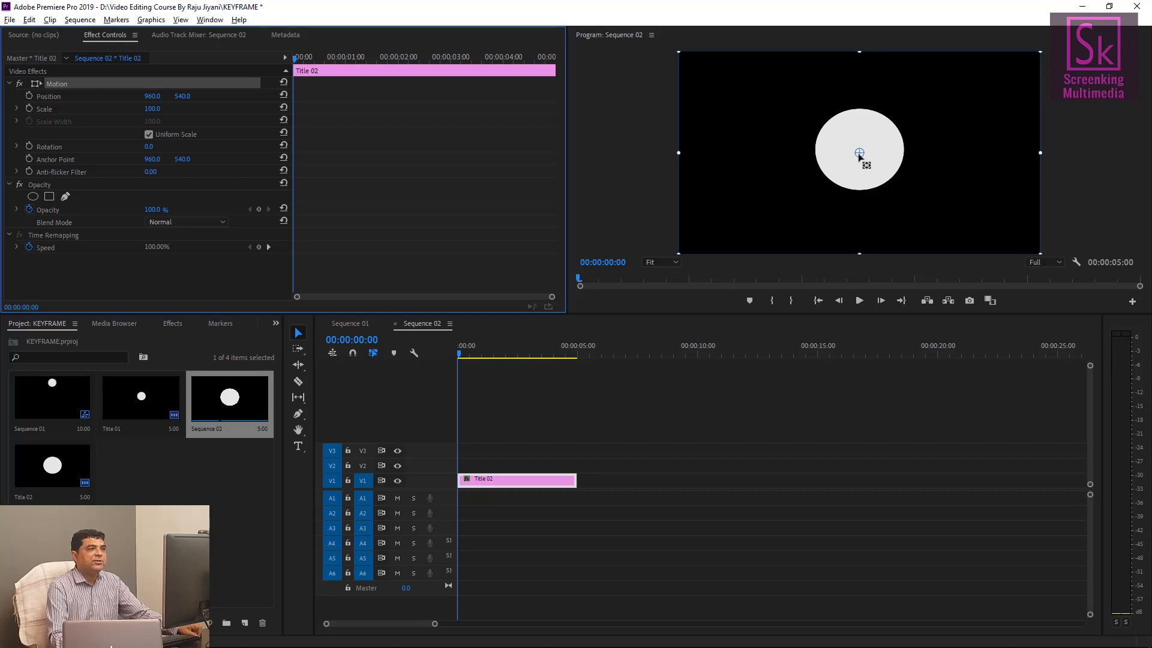
{"action": "left_click", "coordinate": [60, 96]}
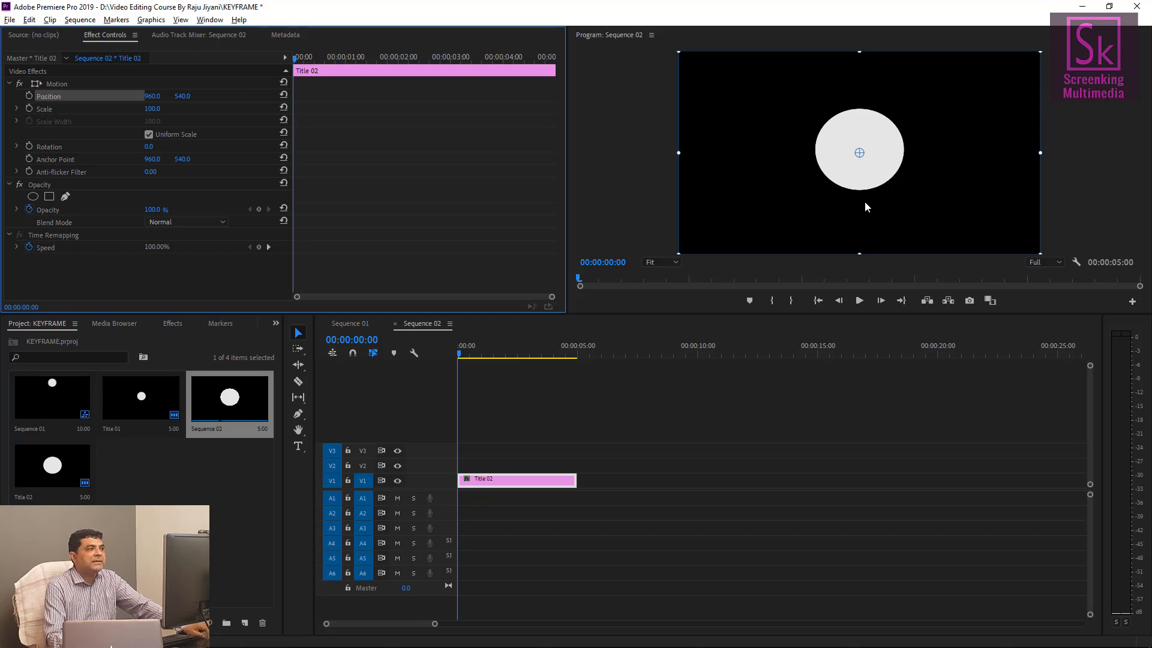
{"action": "left_click_drag", "start_coordinate": [859, 155], "coordinate": [793, 151]}
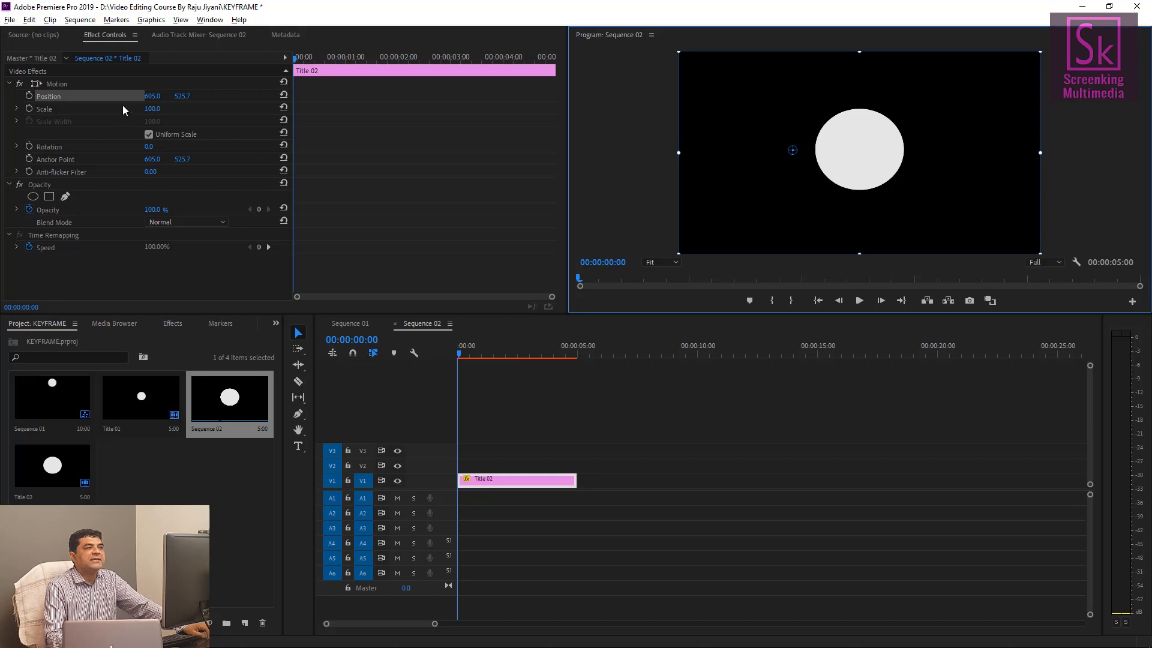
Move the circle's anchor point back to its centre, about 964.8, 532, and reset its Position to 960, 540.
{"action": "left_click_drag", "start_coordinate": [786, 155], "coordinate": [860, 153]}
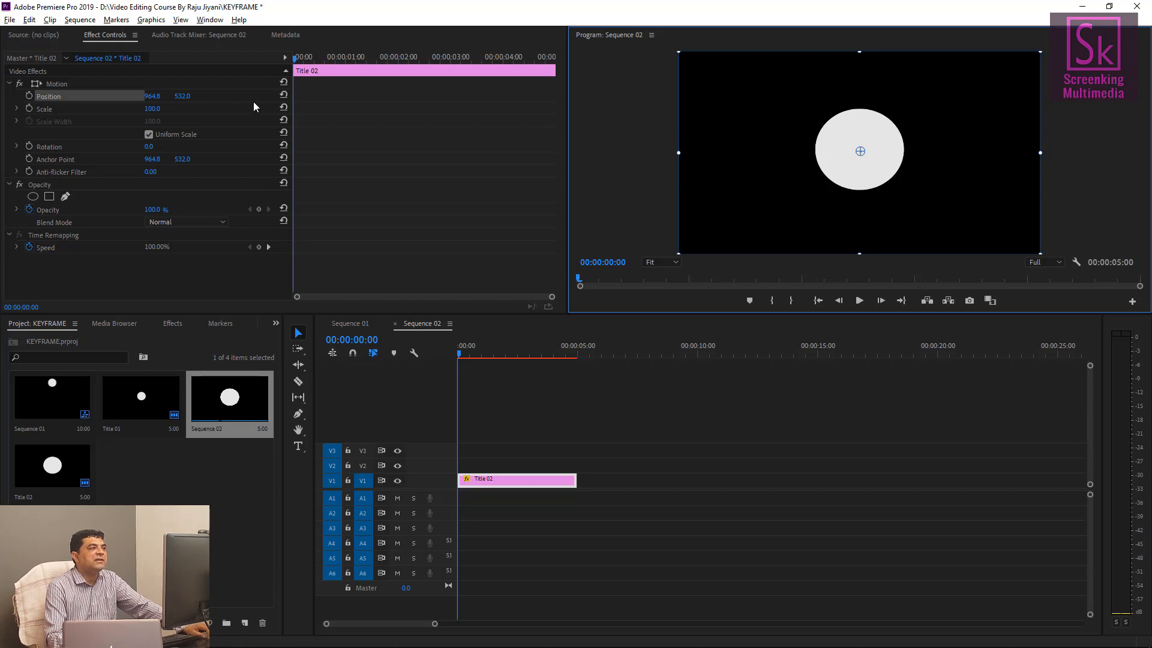
{"action": "left_click", "coordinate": [283, 95]}
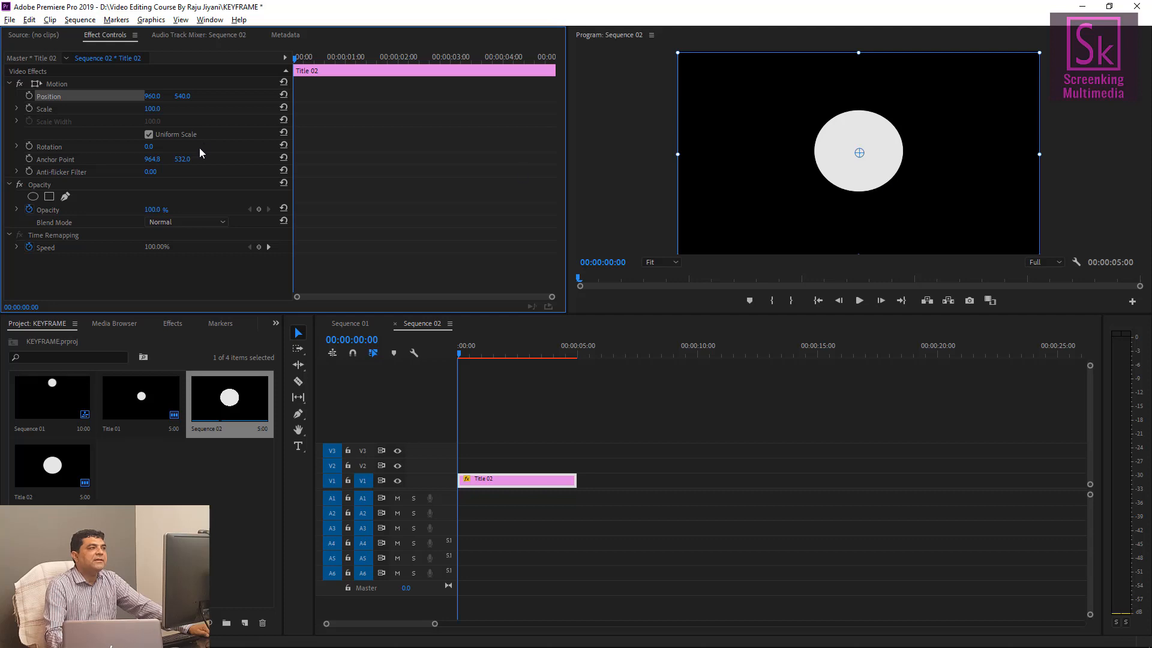
{"action": "left_click_drag", "start_coordinate": [182, 96], "coordinate": [11, 96]}
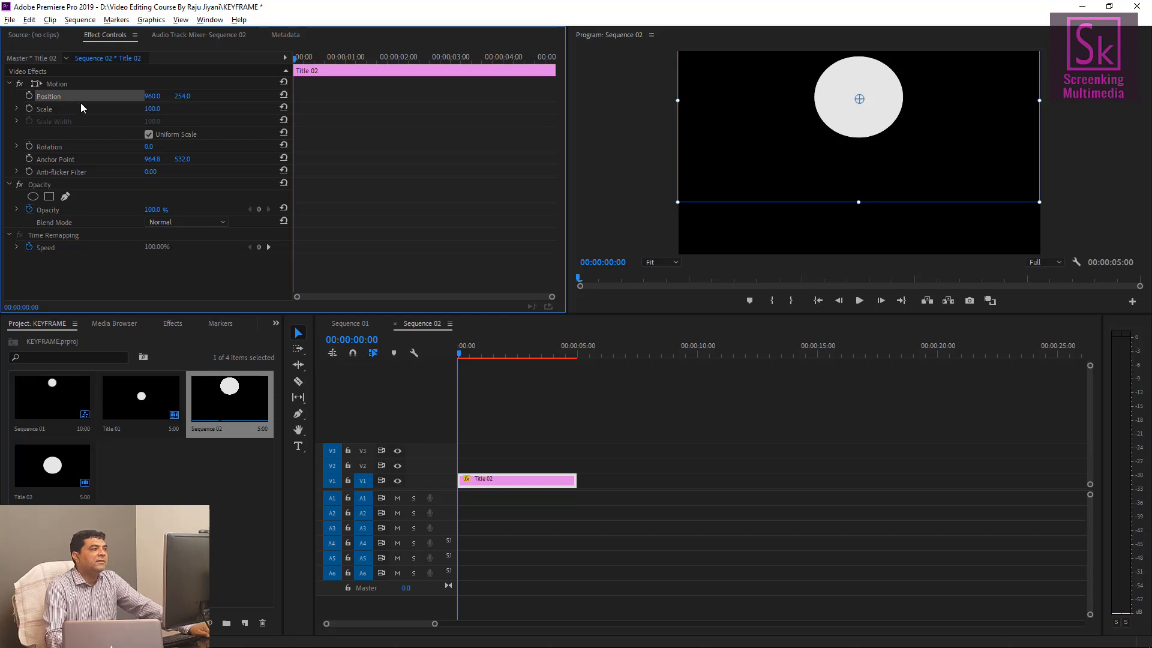
{"action": "left_click", "coordinate": [286, 93]}
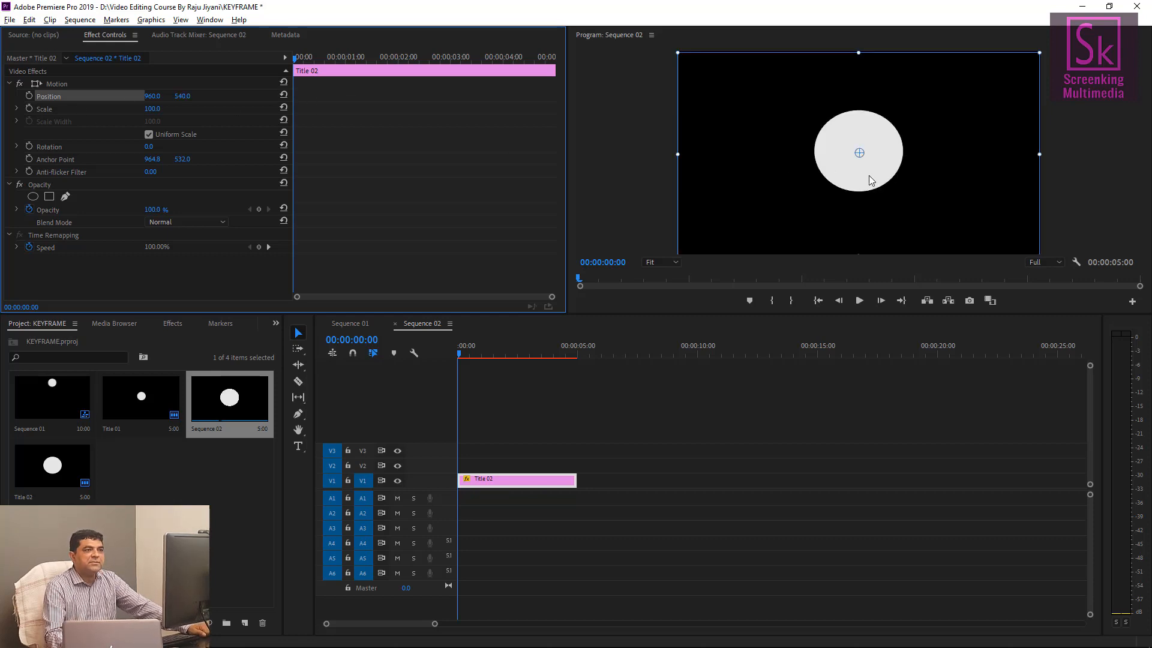
Move the circle near the top of the frame and add a Position keyframe at 00:00:01:00.
{"action": "left_click_drag", "start_coordinate": [872, 181], "coordinate": [877, 128]}
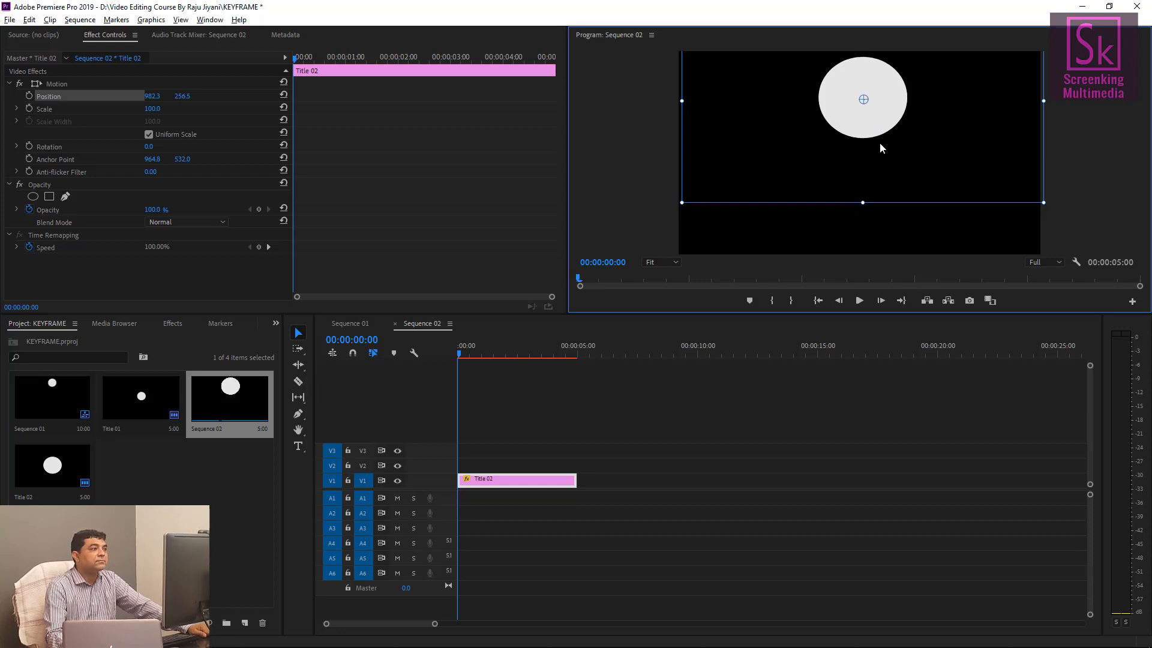
{"action": "left_click", "coordinate": [295, 63]}
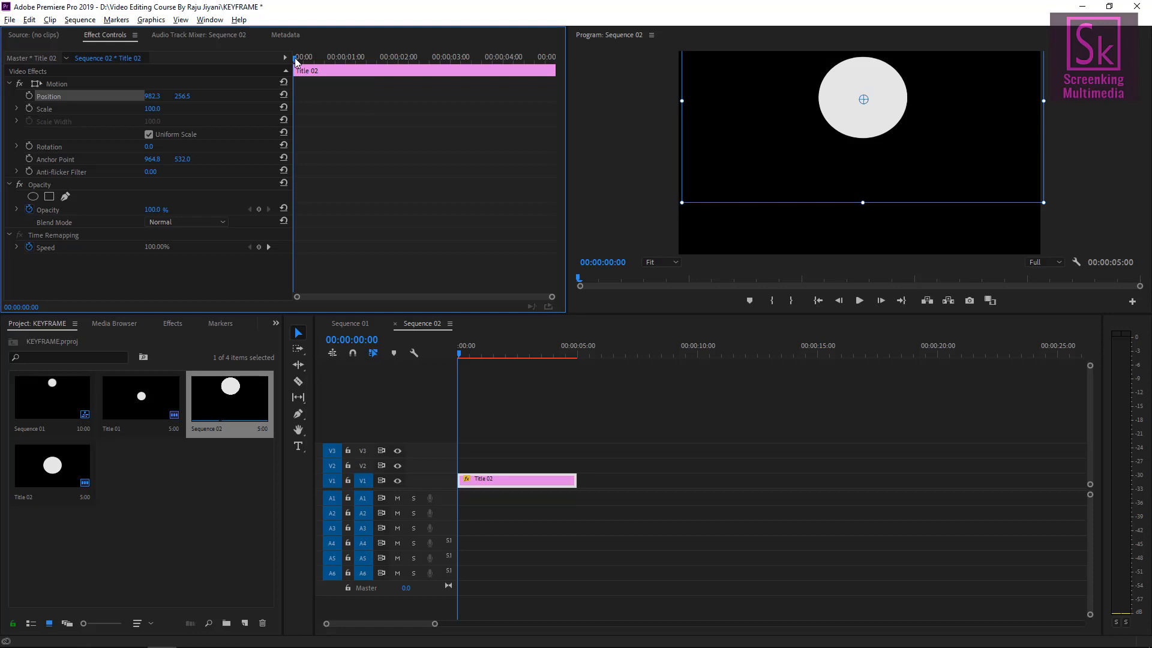
{"action": "left_click_drag", "start_coordinate": [295, 60], "coordinate": [309, 61]}
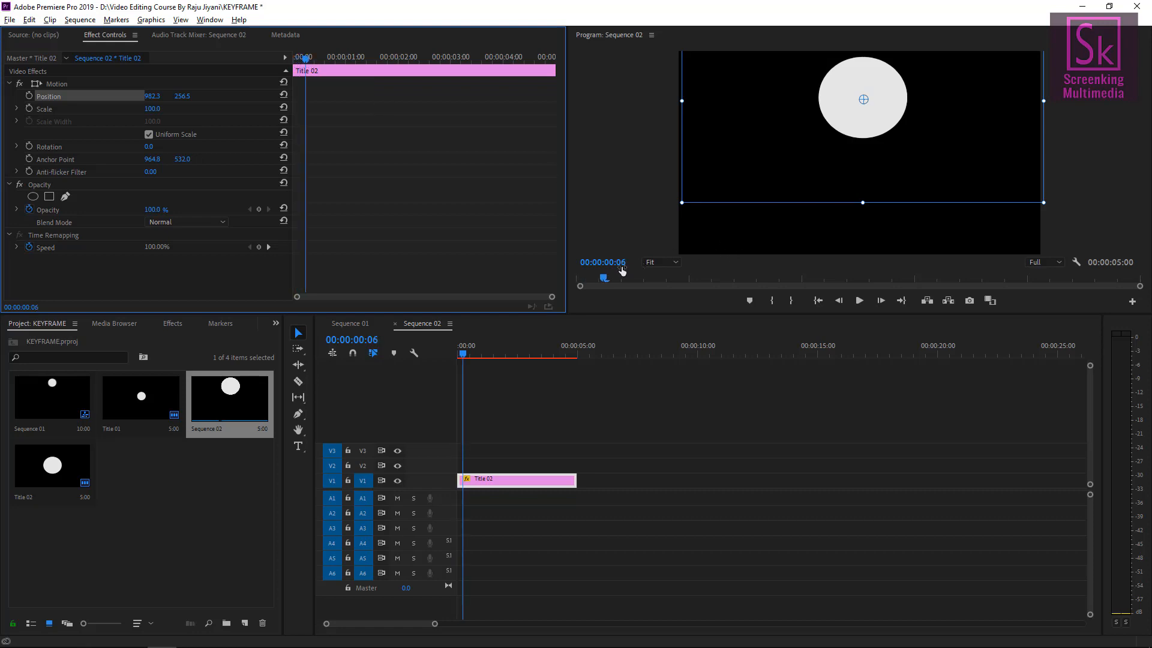
{"action": "left_click", "coordinate": [605, 263]}
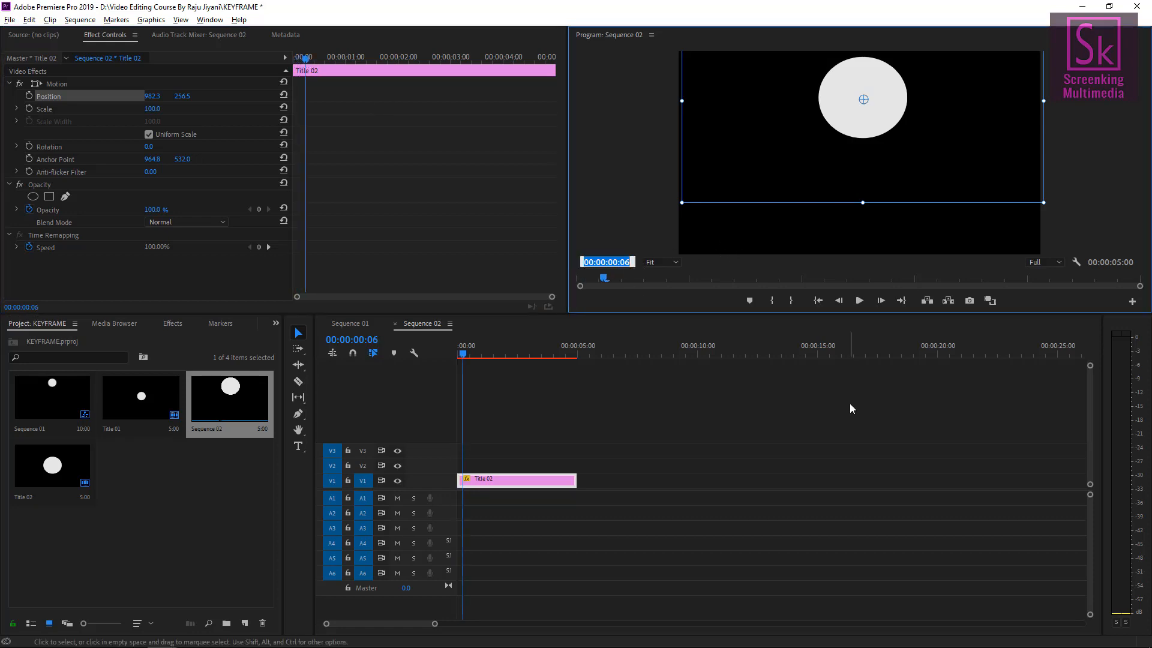
{"action": "type", "text": "100"}
{"action": "key", "text": "Return"}
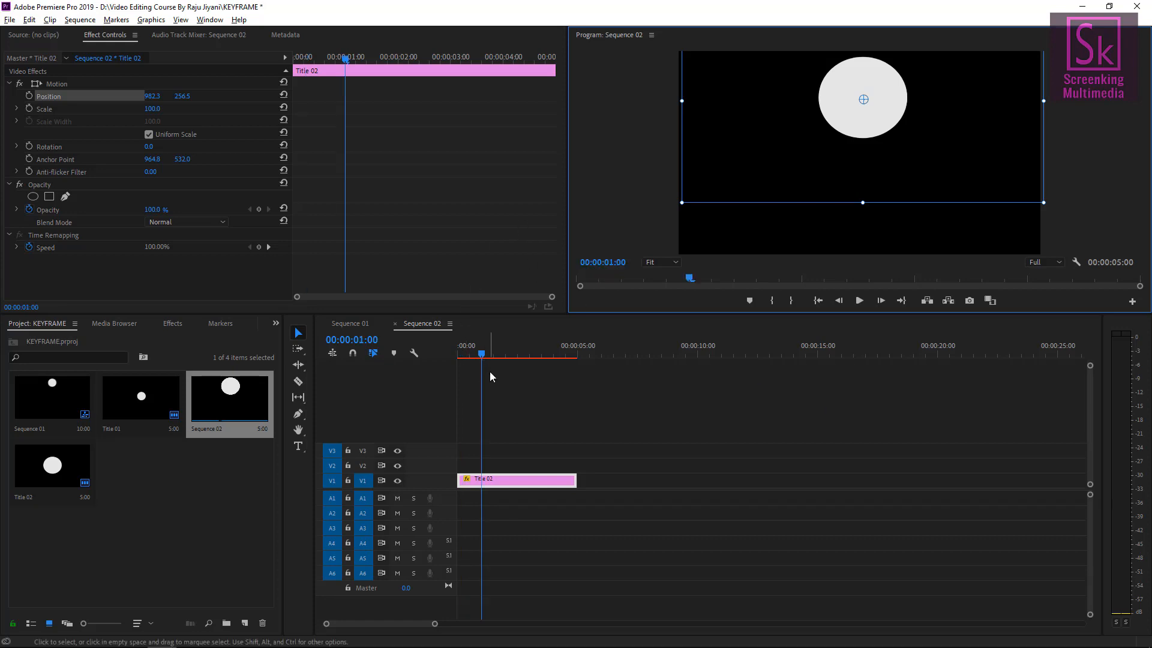
{"action": "left_click", "coordinate": [28, 96]}
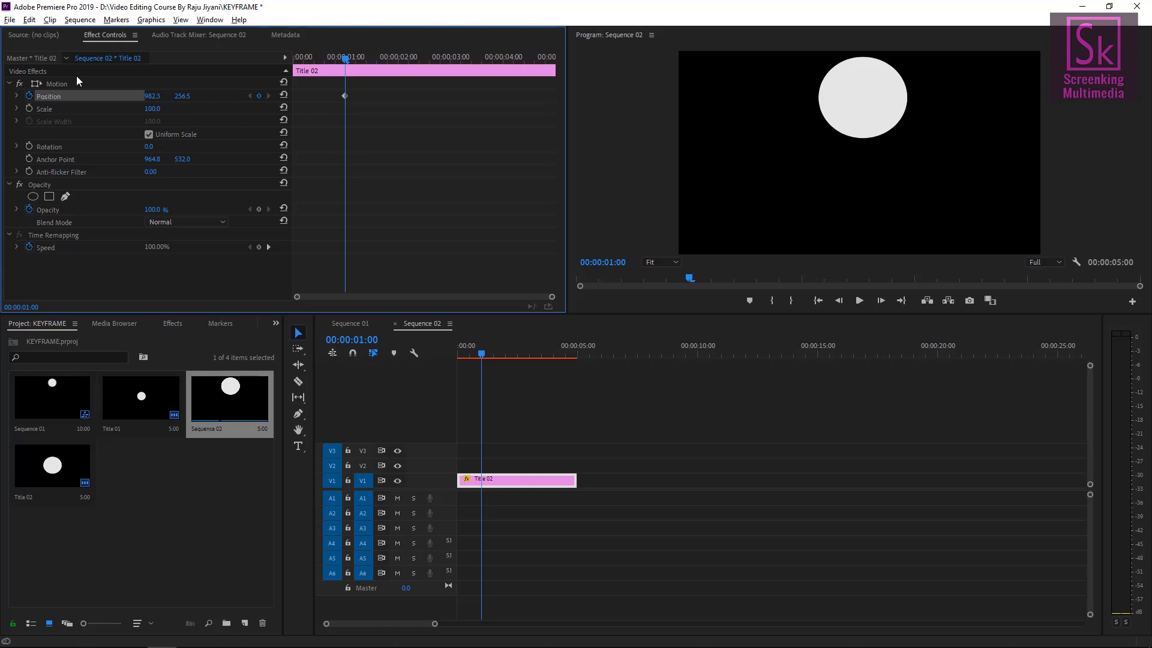
Move the circle to the left edge at one second, then reset and raise its position at the clip start.
{"action": "left_click", "coordinate": [58, 83]}
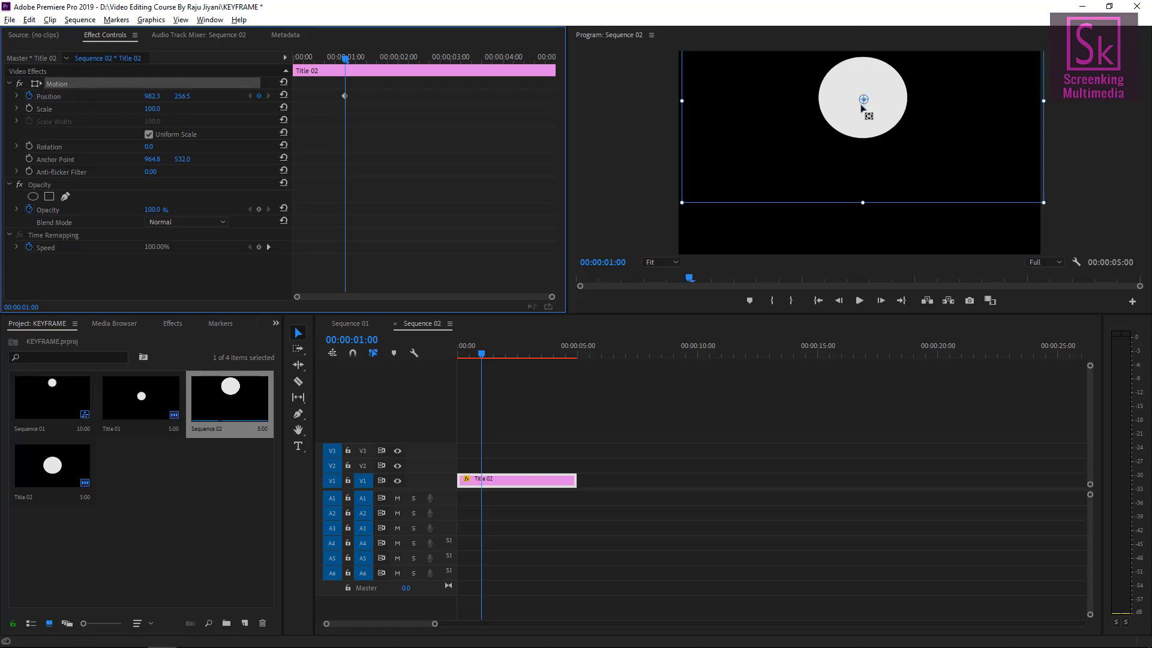
{"action": "left_click_drag", "start_coordinate": [878, 115], "coordinate": [742, 176]}
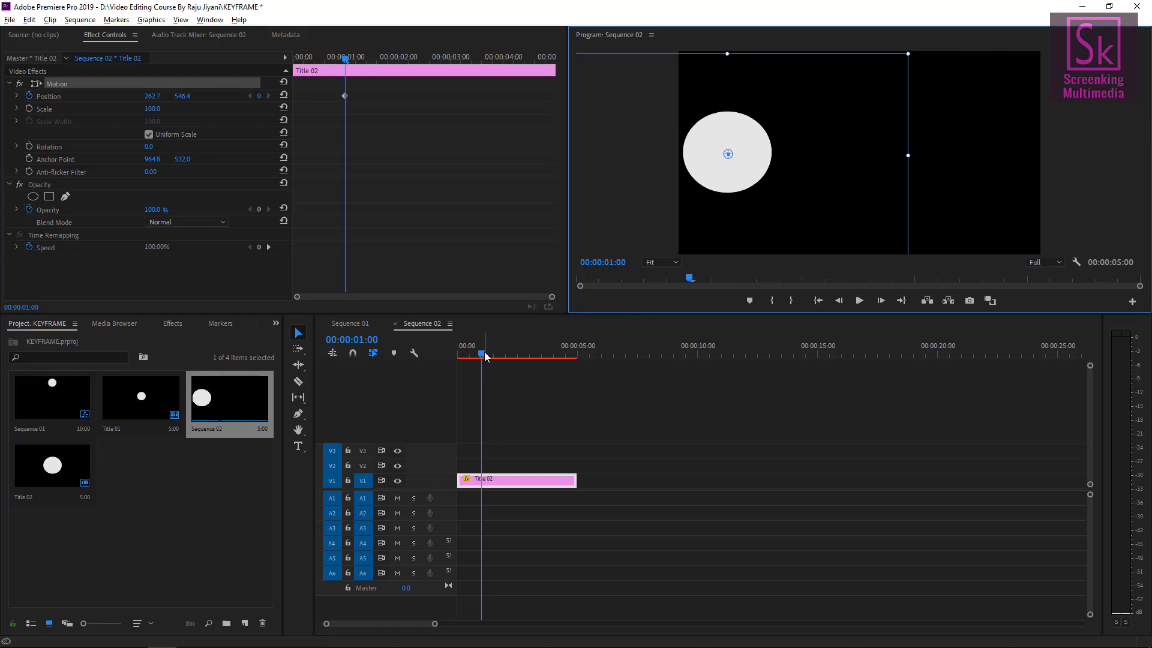
{"action": "left_click_drag", "start_coordinate": [481, 353], "coordinate": [431, 350]}
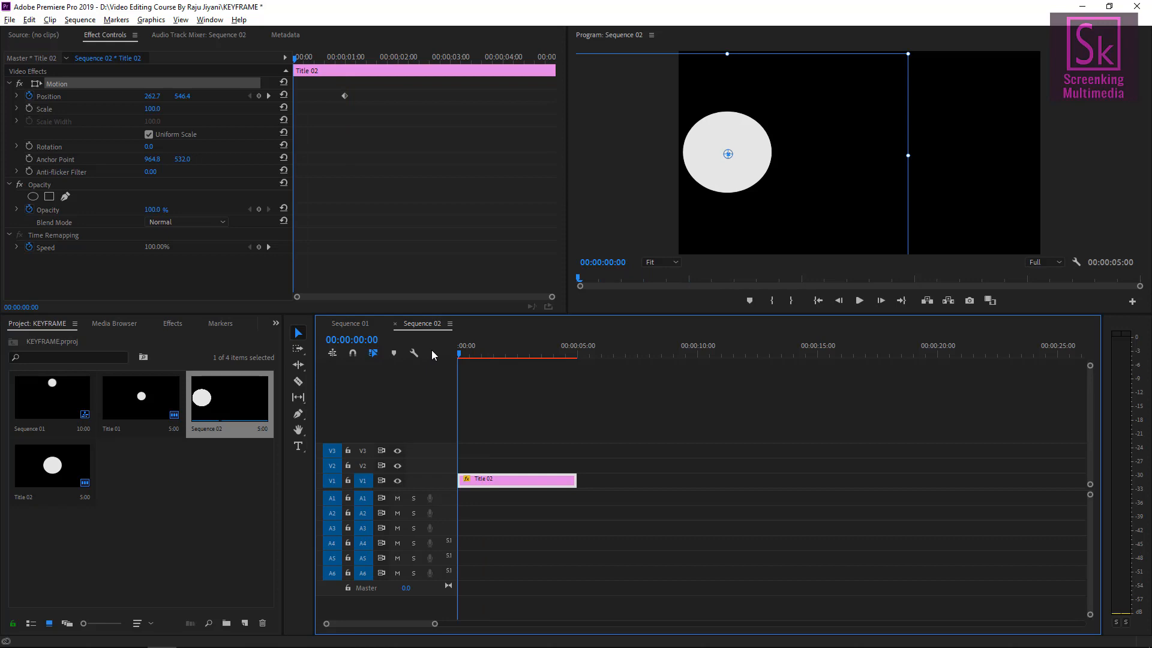
{"action": "left_click", "coordinate": [268, 96]}
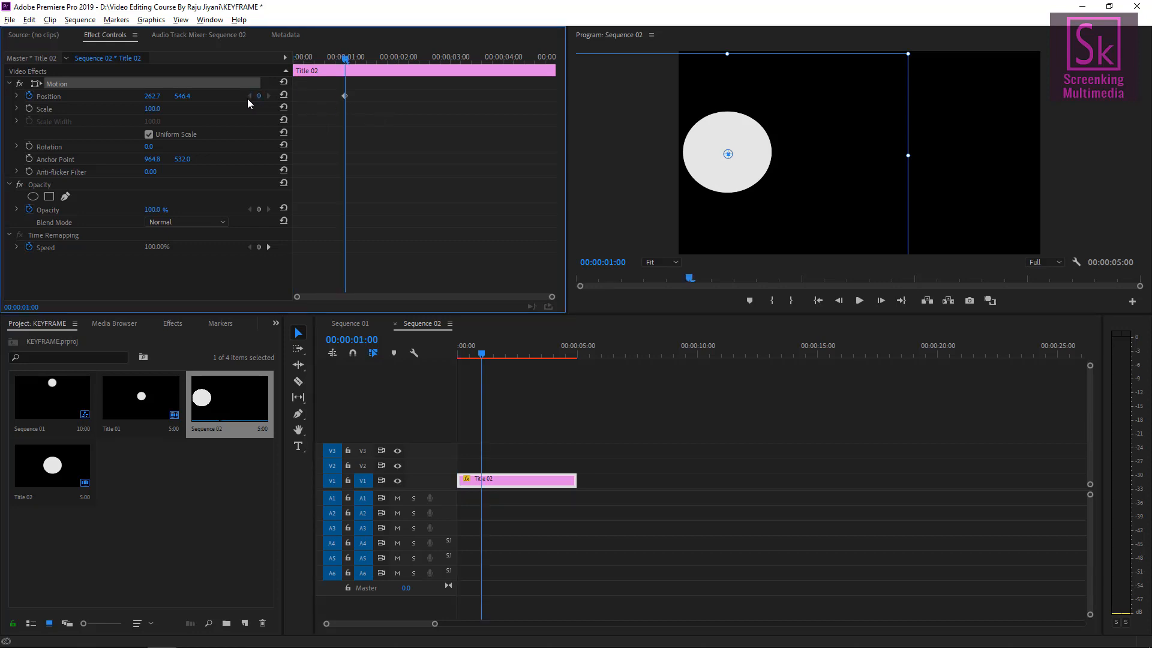
{"action": "left_click_drag", "start_coordinate": [350, 58], "coordinate": [233, 63]}
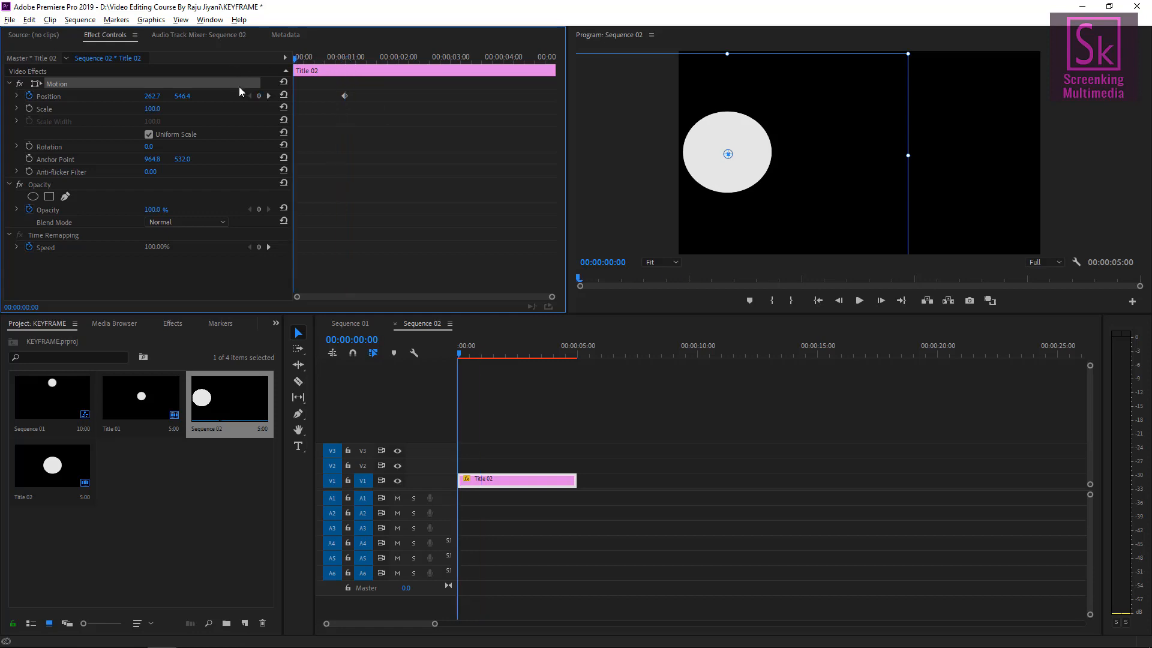
{"action": "left_click", "coordinate": [284, 96]}
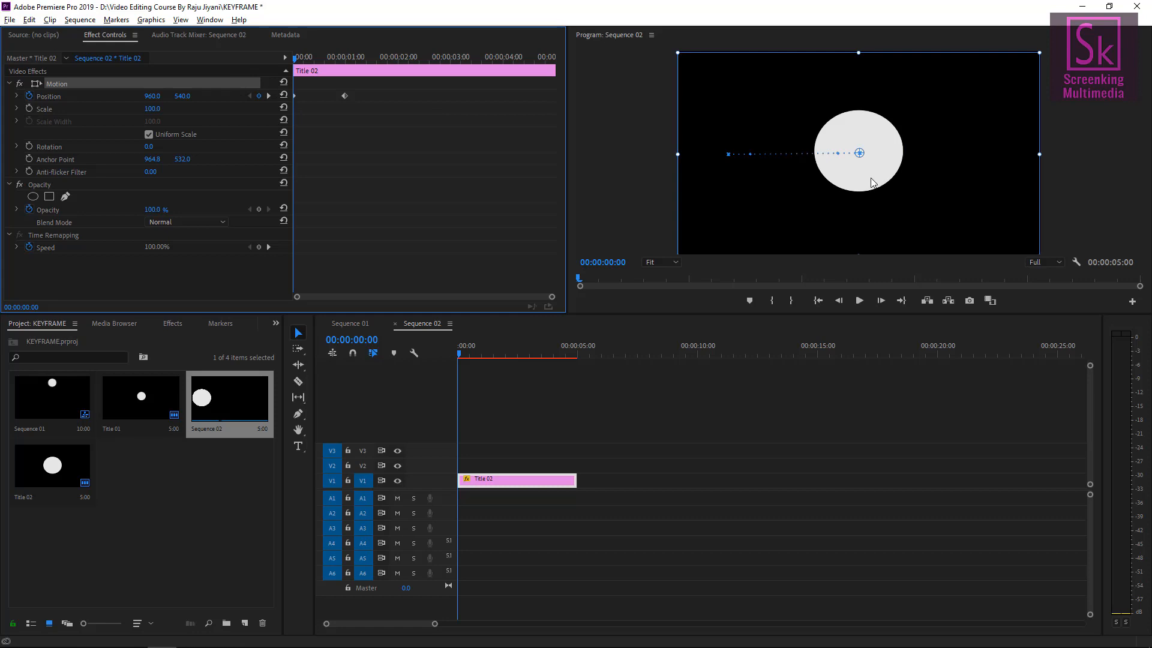
{"action": "left_click_drag", "start_coordinate": [864, 174], "coordinate": [888, 120]}
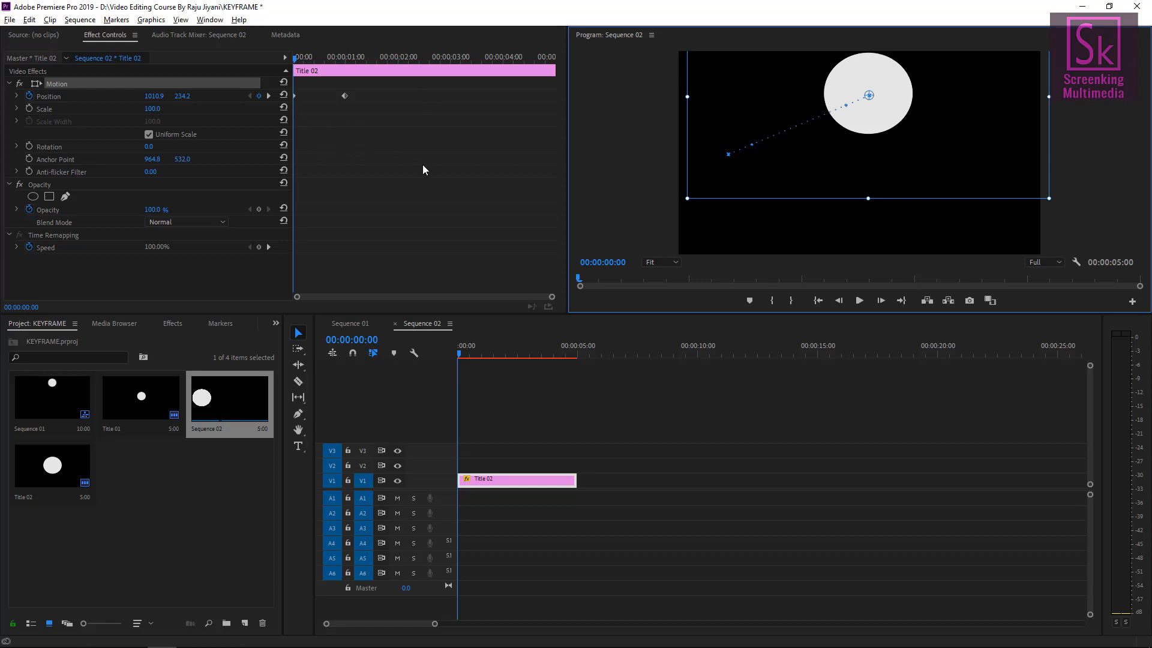
Undo the recent position and keyframe changes.
{"action": "key", "text": "ctrl+z"}
{"action": "key", "text": "ctrl+z"}
{"action": "key", "text": "ctrl+z"}
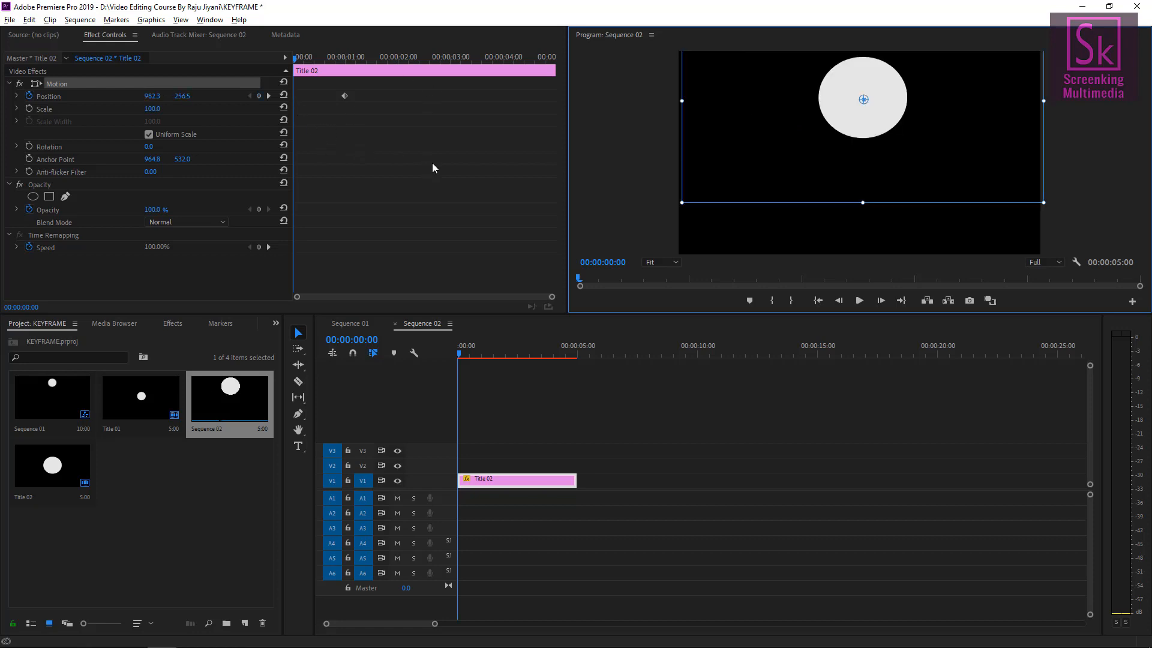
{"action": "key", "text": "ctrl+z"}
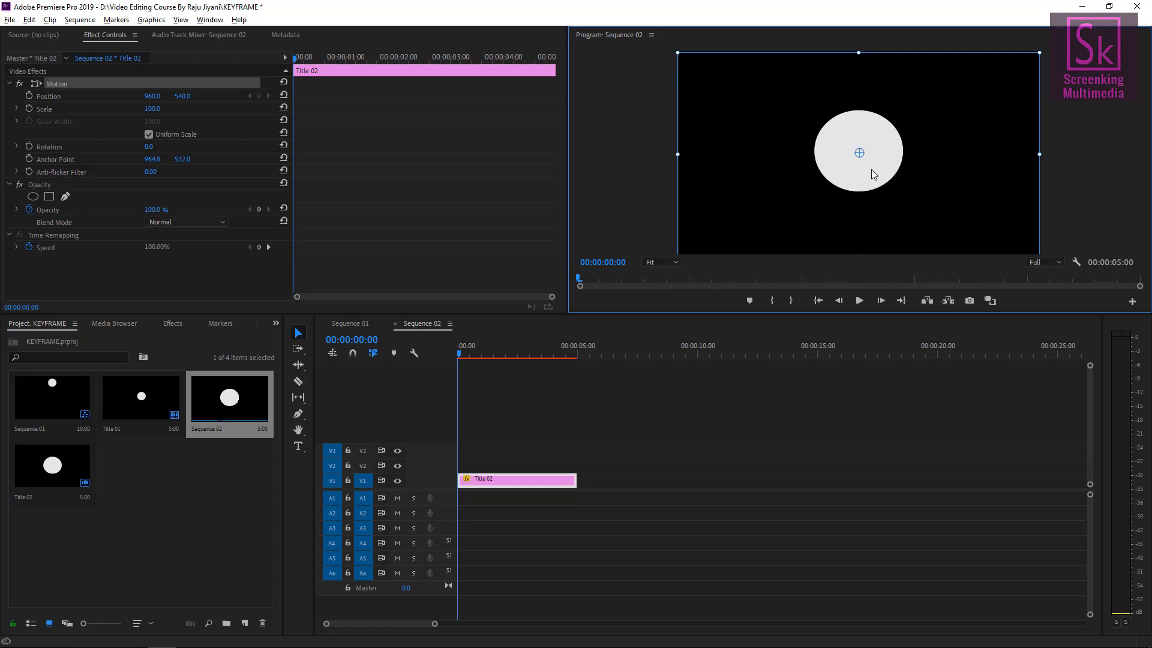
Move the circle near the top of the frame, about 969.6, 259.6, and start Position keyframing at the clip start.
{"action": "left_click_drag", "start_coordinate": [871, 169], "coordinate": [873, 117]}
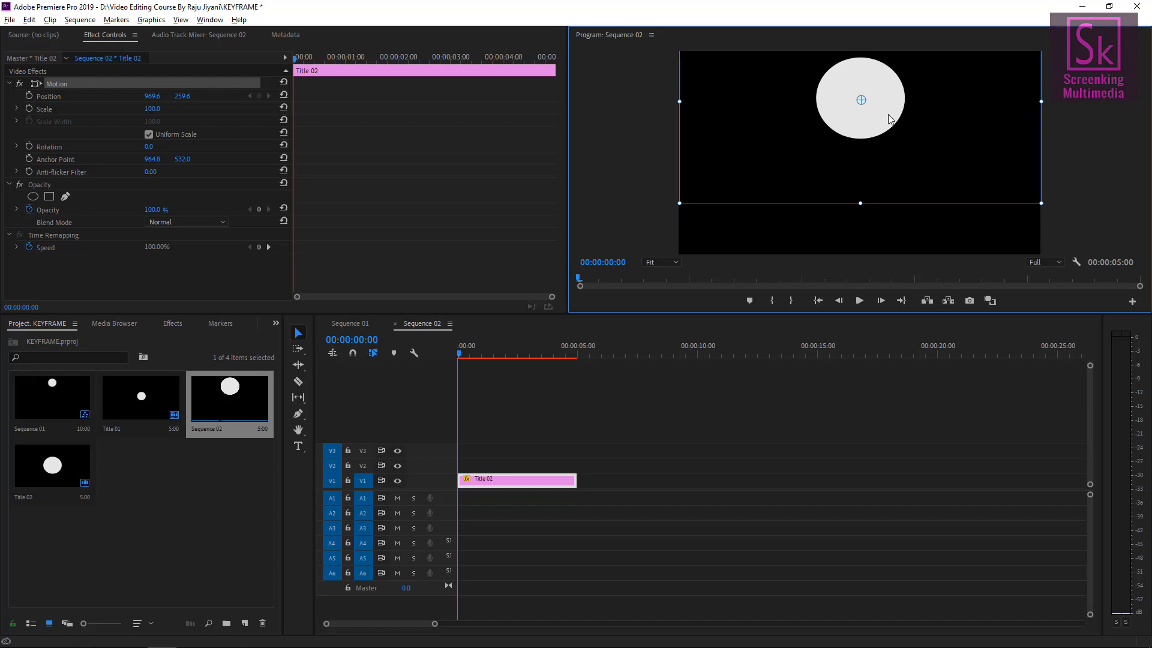
{"action": "left_click", "coordinate": [29, 97]}
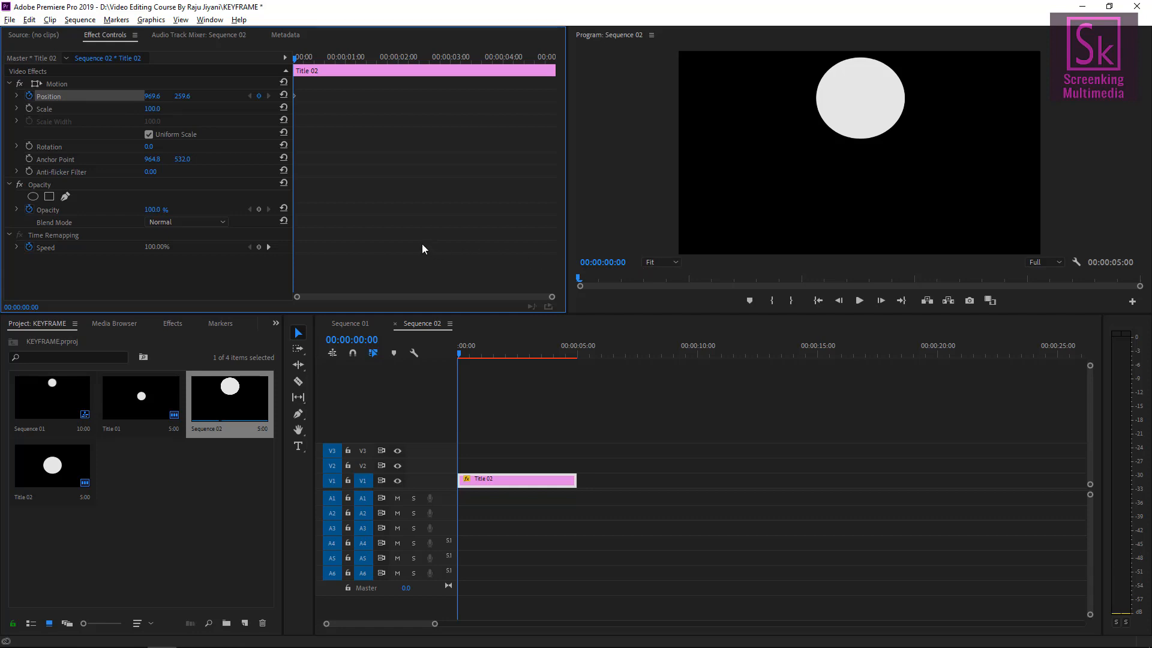
At 00:00:01:00, move the circle to the frame's left edge, about 262.7, 549.6.
{"action": "left_click", "coordinate": [604, 263]}
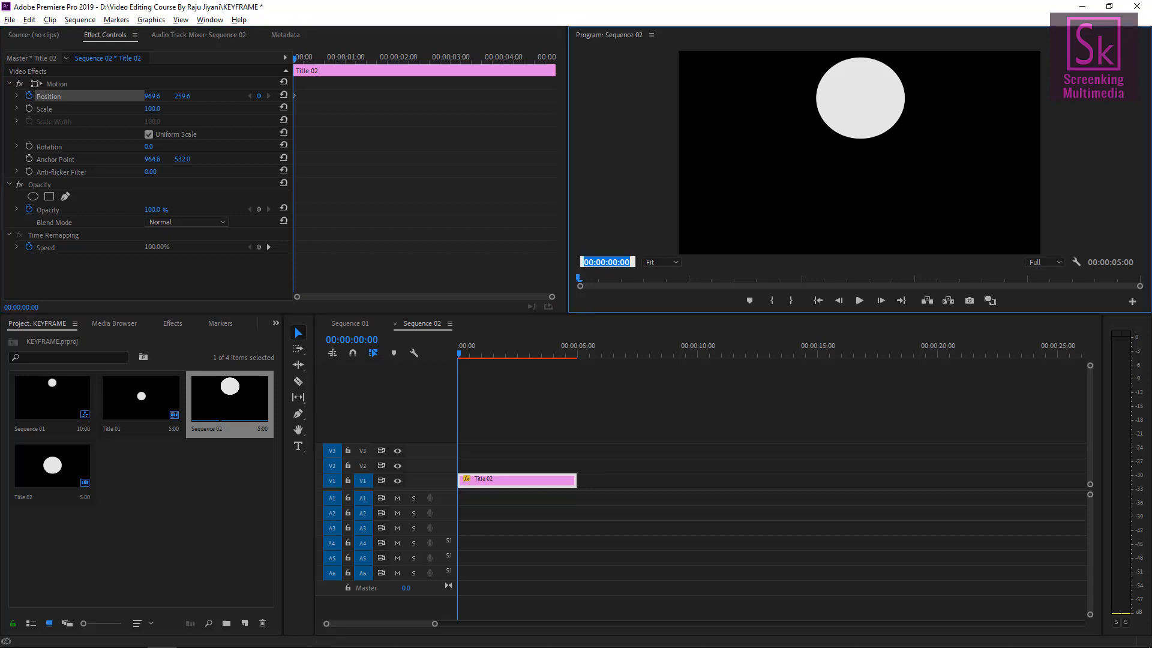
{"action": "type", "text": "100"}
{"action": "key", "text": "Return"}
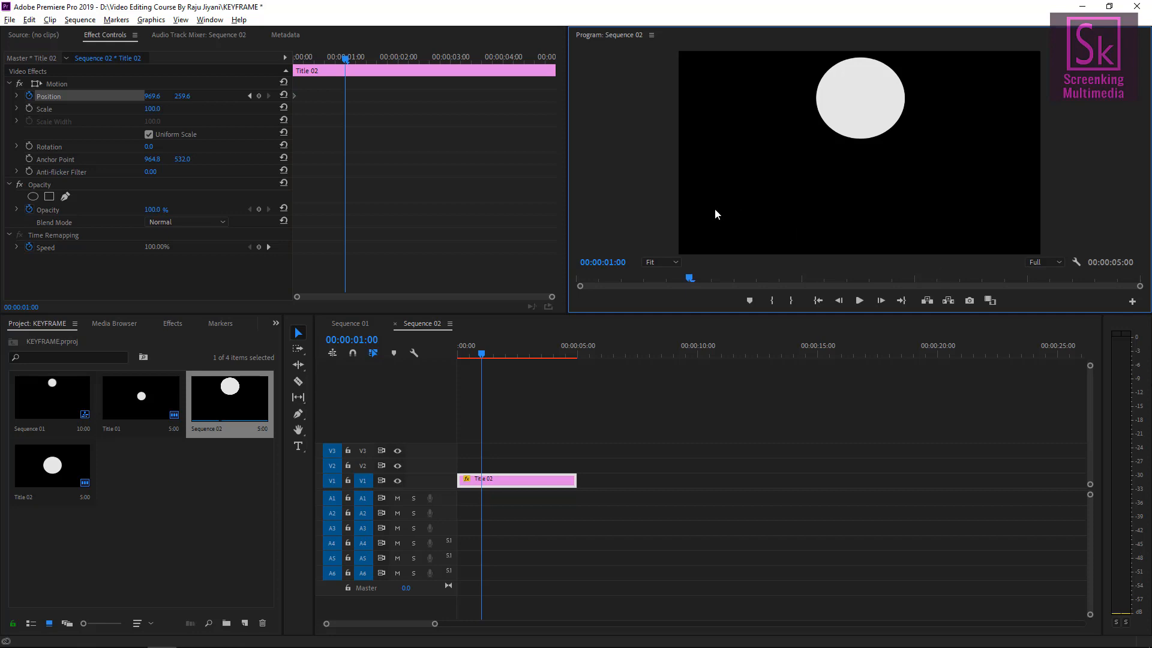
{"action": "left_click", "coordinate": [57, 86]}
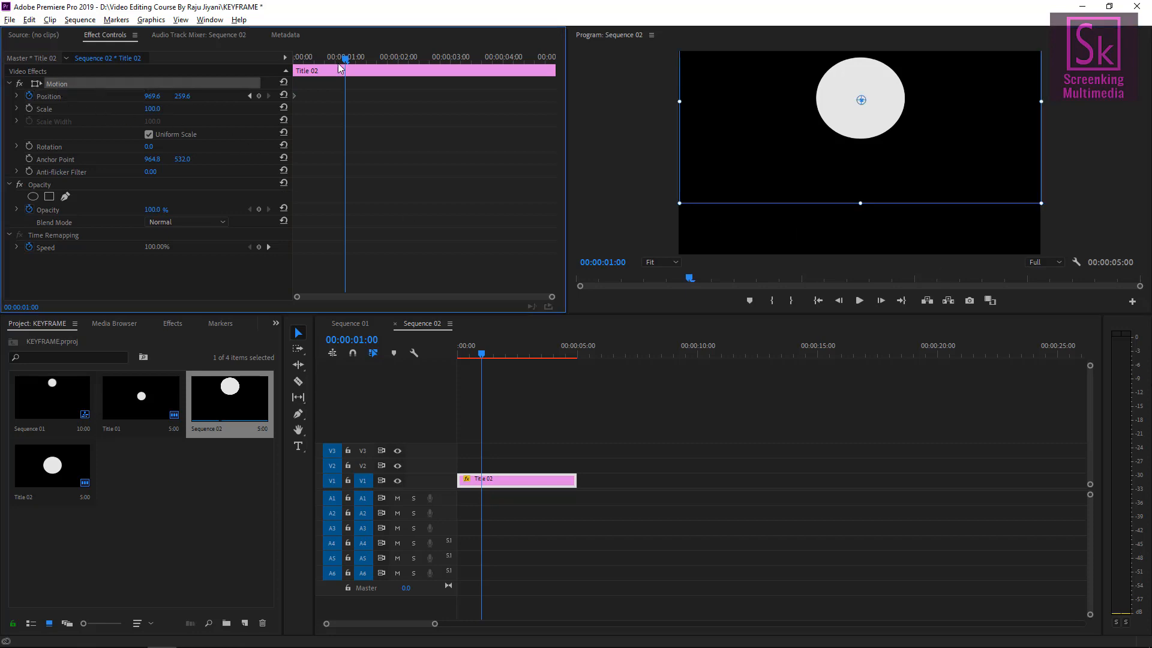
{"action": "left_click_drag", "start_coordinate": [892, 122], "coordinate": [759, 176]}
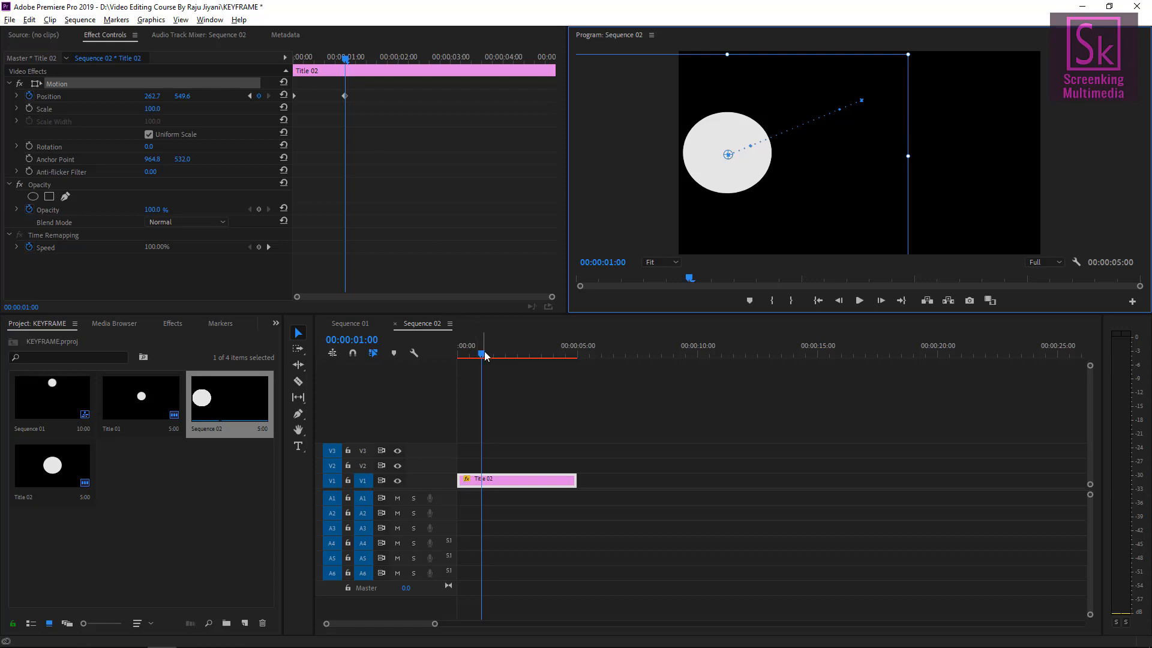
At 00:00:02:00, move the circle to the bottom of the frame, about 1007.8, 849.0.
{"action": "left_click", "coordinate": [607, 262]}
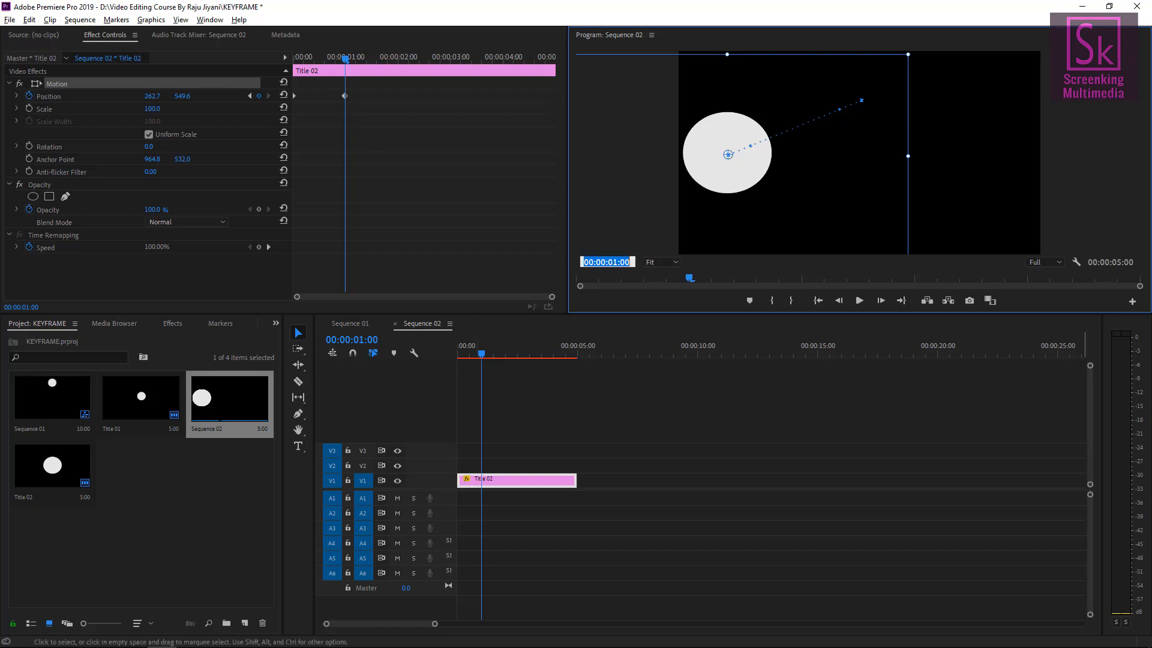
{"action": "type", "text": "0200"}
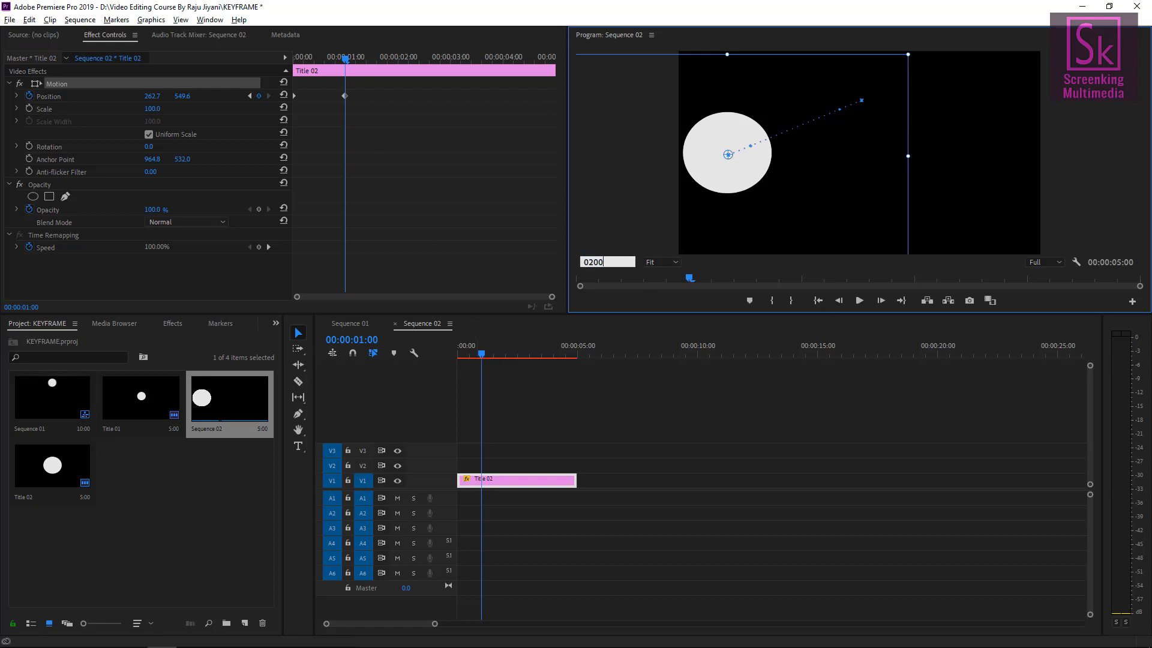
{"action": "key", "text": "Return"}
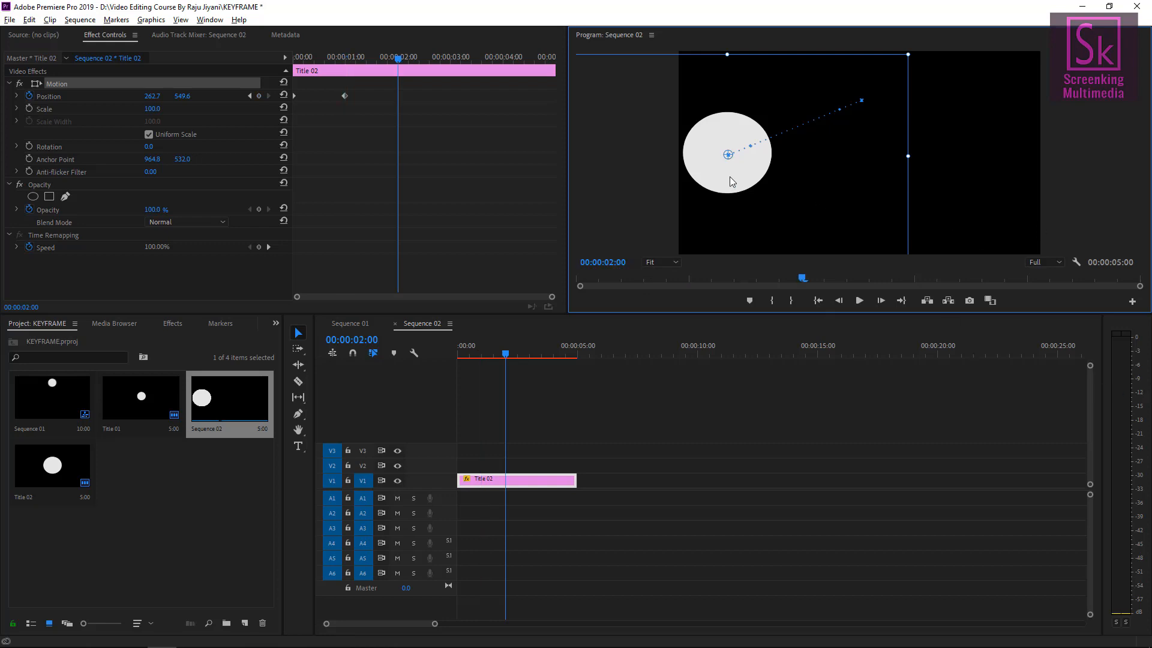
{"action": "left_click_drag", "start_coordinate": [730, 177], "coordinate": [868, 238]}
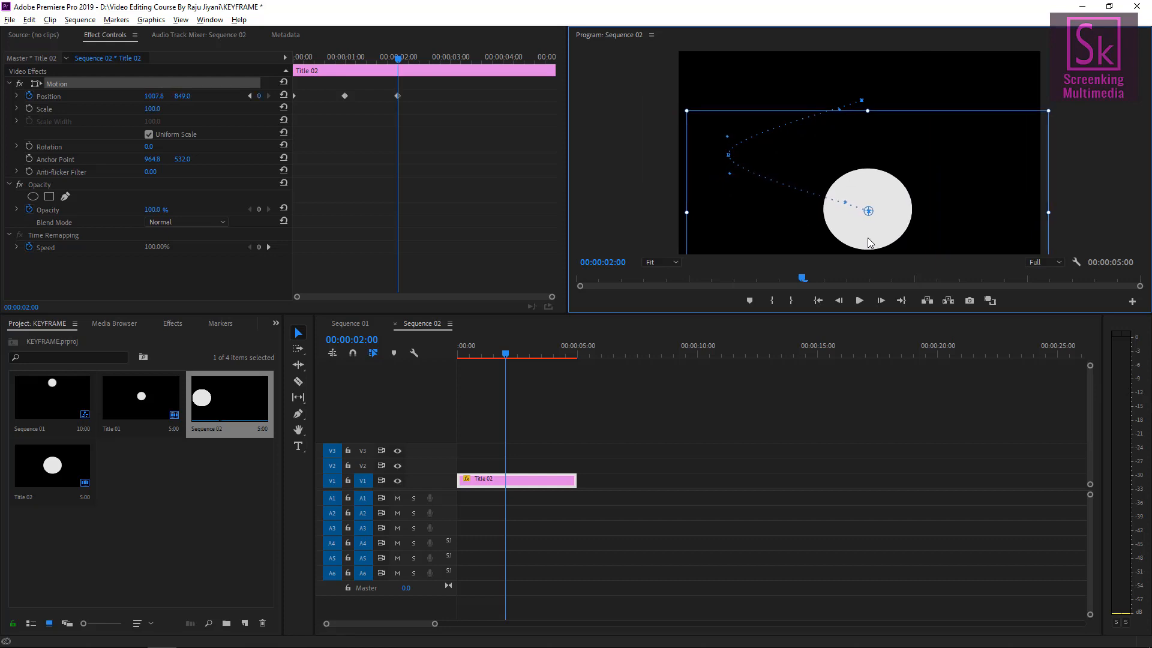
At 00:00:03:00, move the circle to the frame's right edge, about 1660.5, 565.5.
{"action": "left_click", "coordinate": [617, 263]}
{"action": "type", "text": "03:00"}
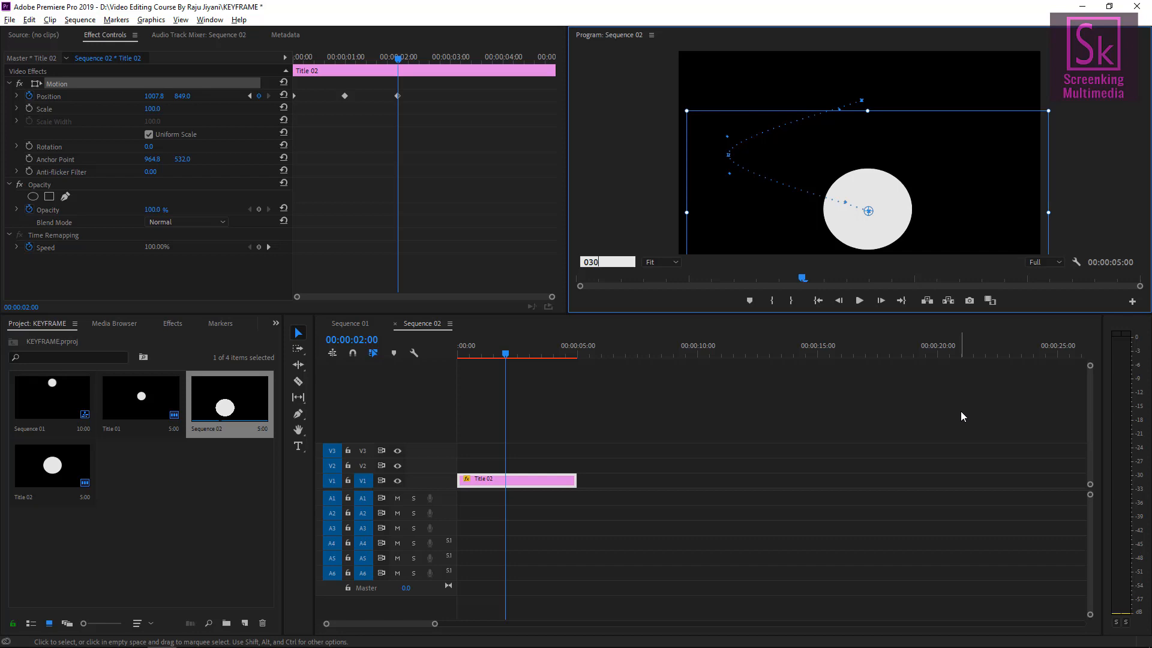
{"action": "key", "text": "Return"}
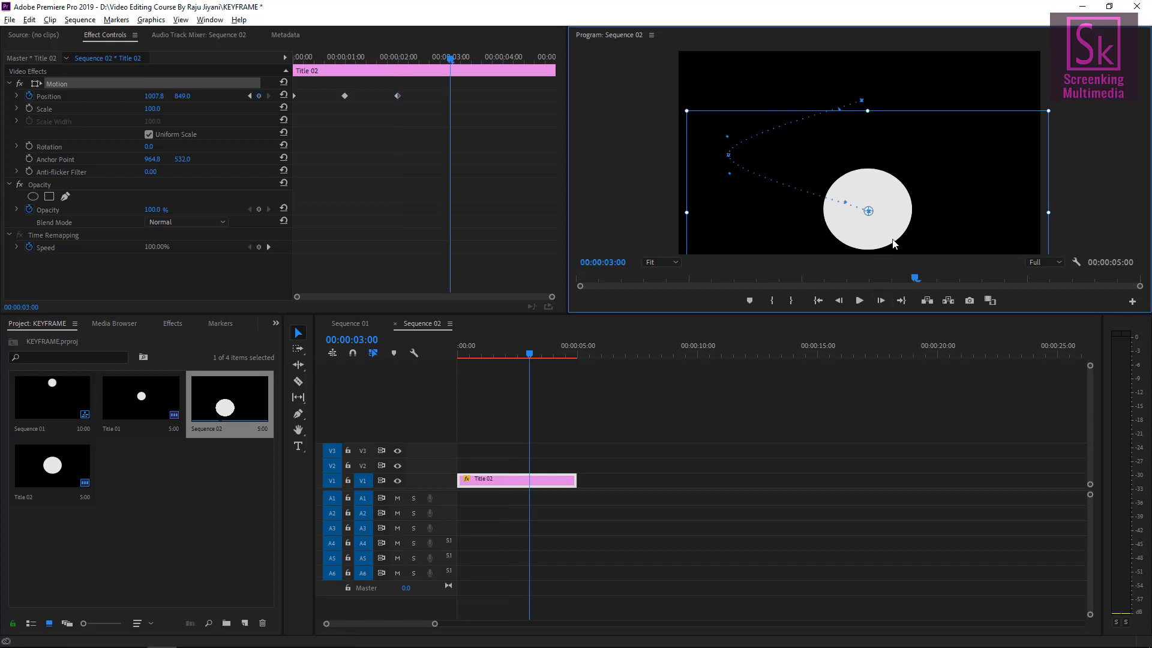
{"action": "left_click_drag", "start_coordinate": [887, 240], "coordinate": [1008, 184]}
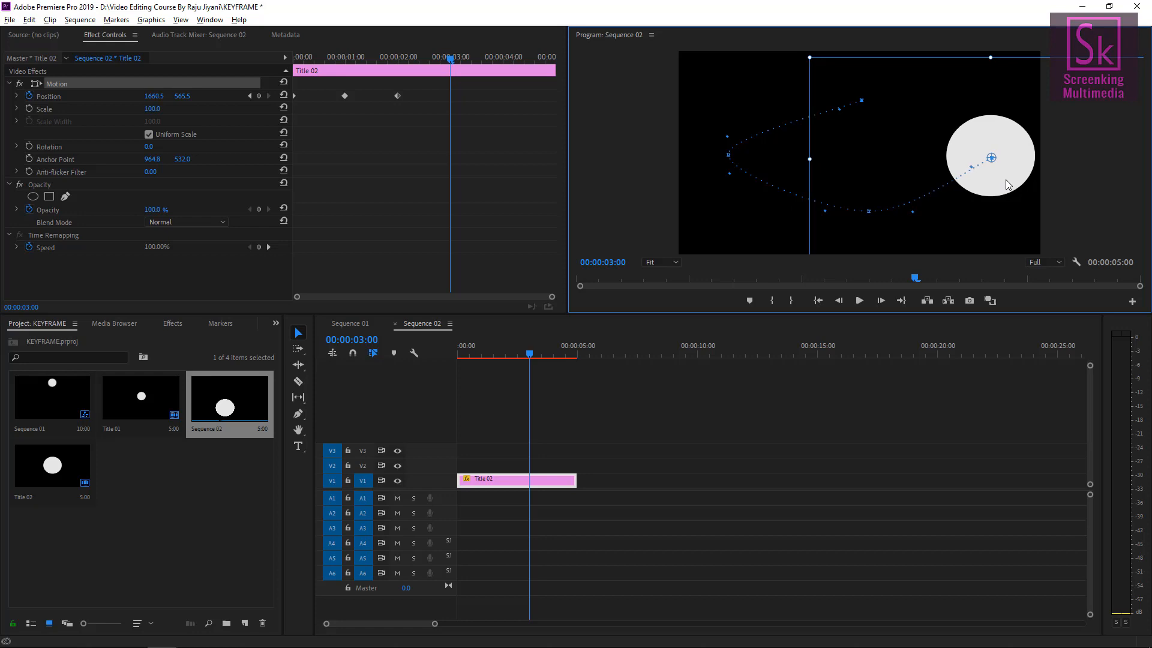
At 00:00:04:00, move the circle back to the top of the frame, about 969.6, 256.5.
{"action": "left_click", "coordinate": [618, 264]}
{"action": "type", "text": "0400"}
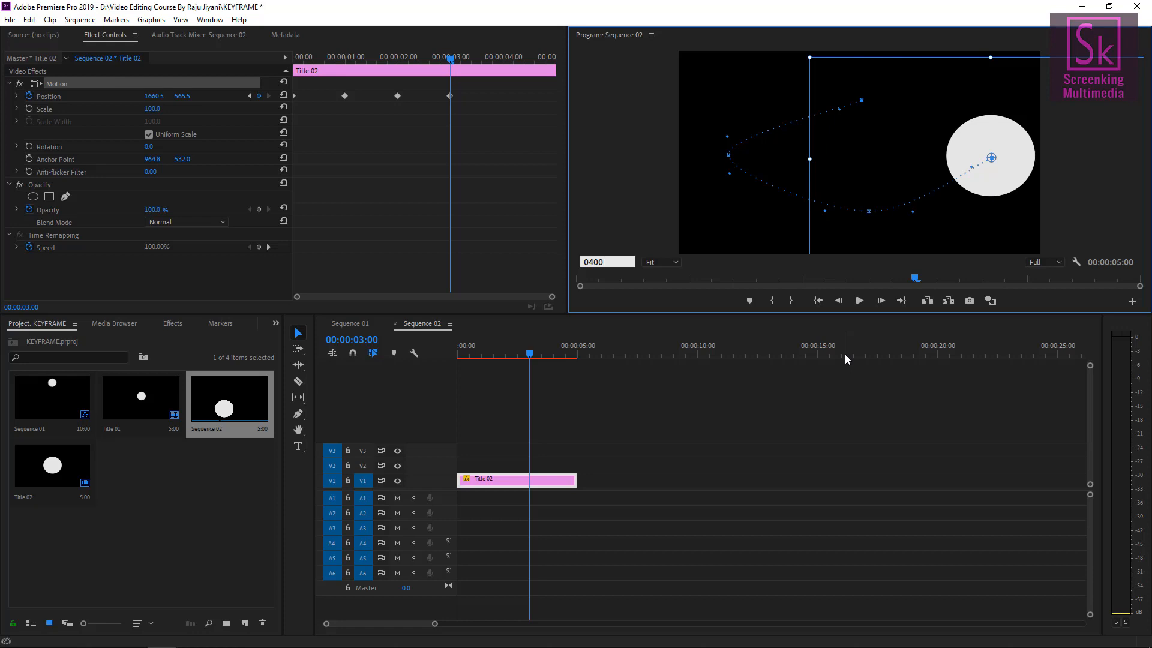
{"action": "key", "text": "Return"}
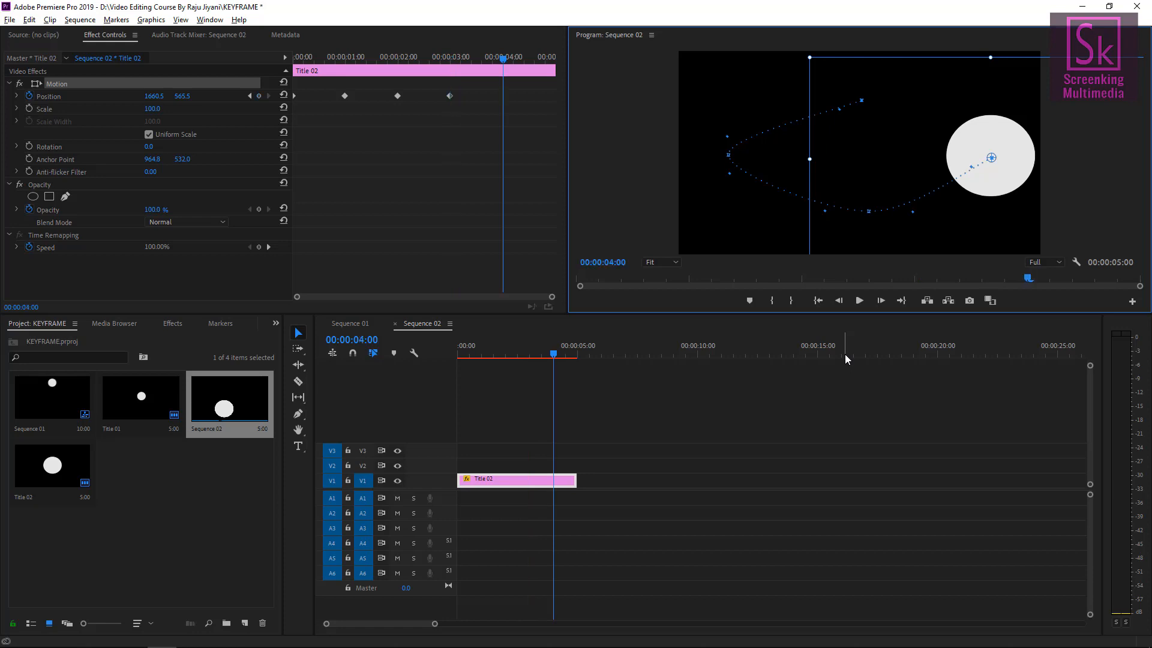
{"action": "left_click_drag", "start_coordinate": [1006, 188], "coordinate": [873, 123]}
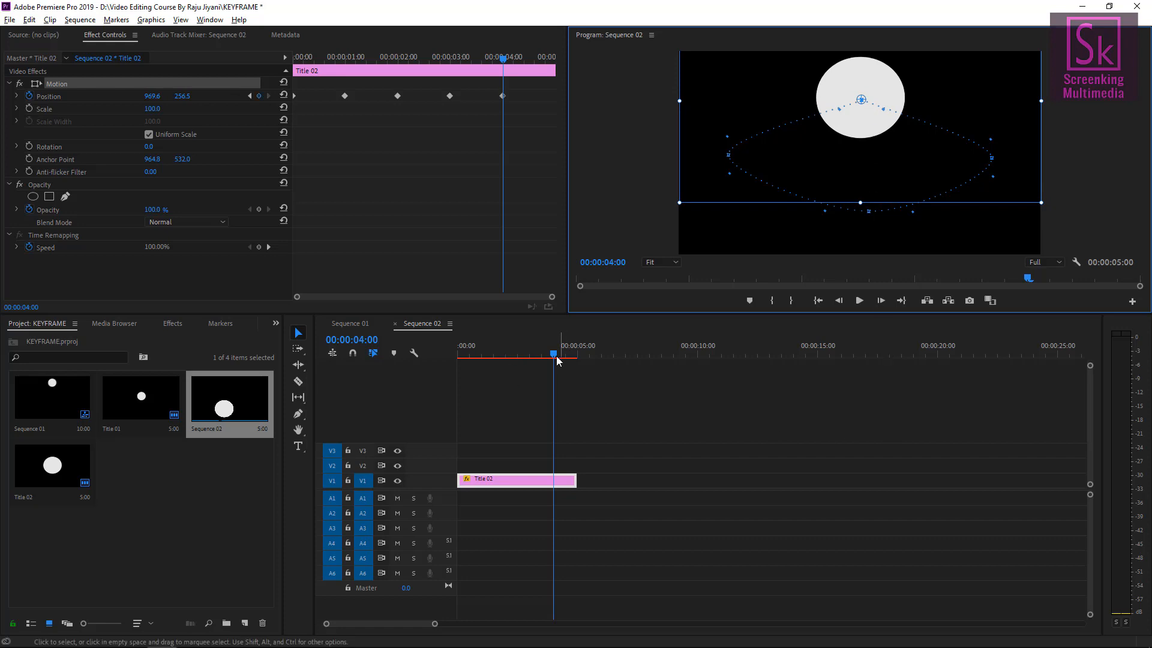
Play the sequence from the start to preview the circle's motion along its path.
{"action": "left_click_drag", "start_coordinate": [553, 357], "coordinate": [458, 355]}
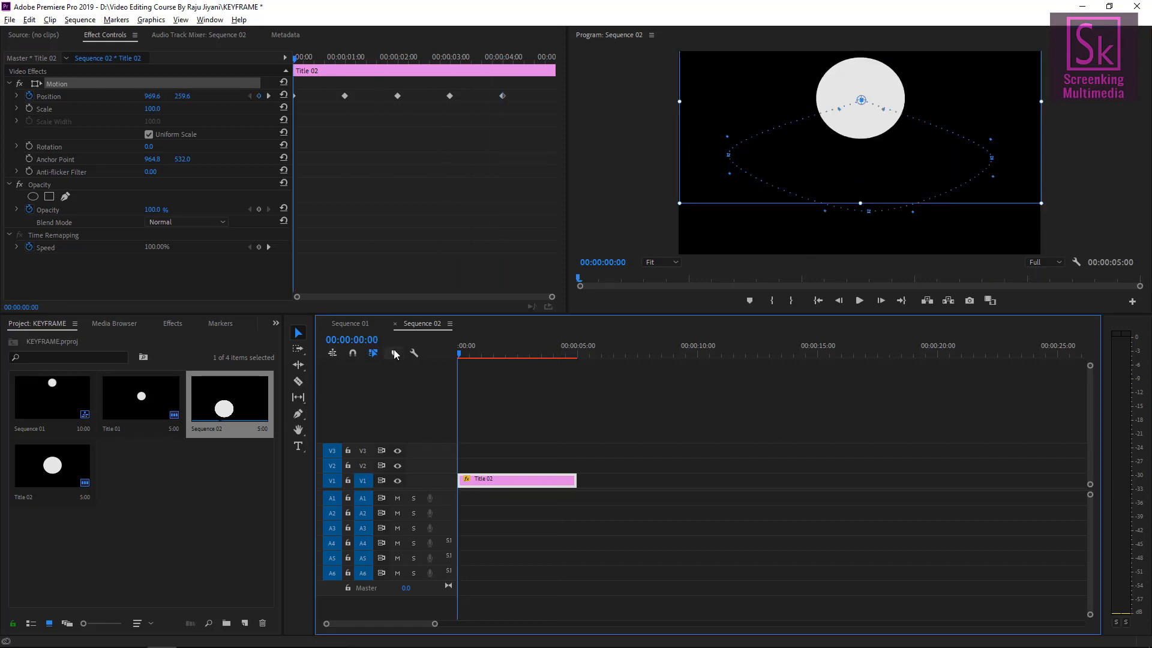
{"action": "key", "text": "space"}
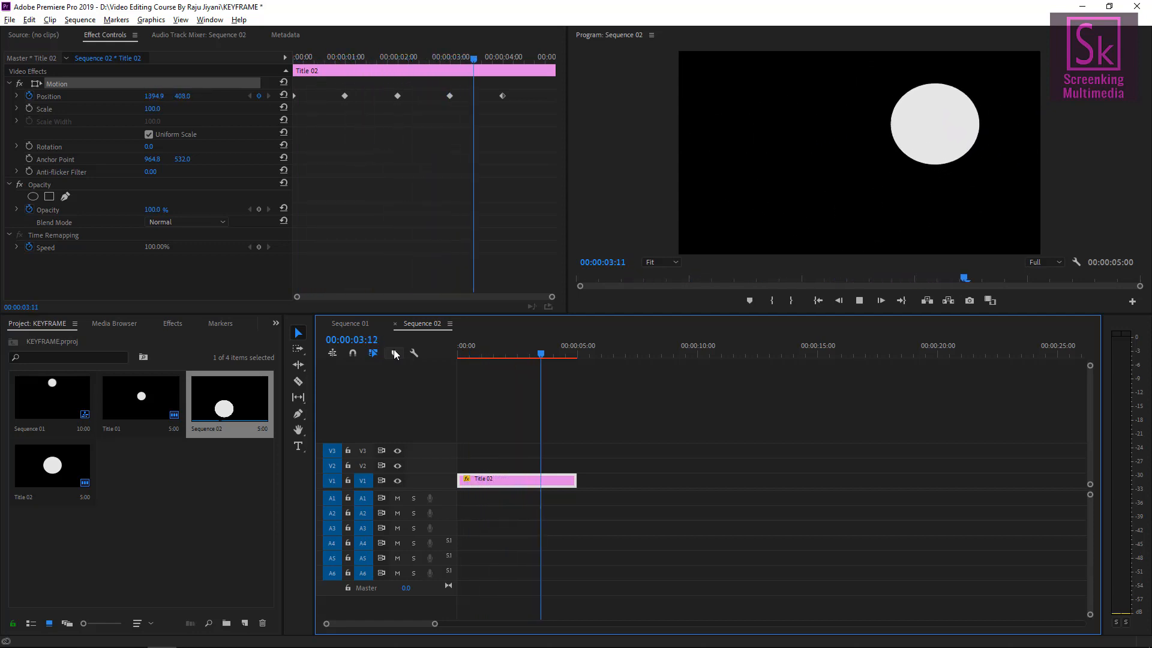
{"action": "key", "text": "space"}
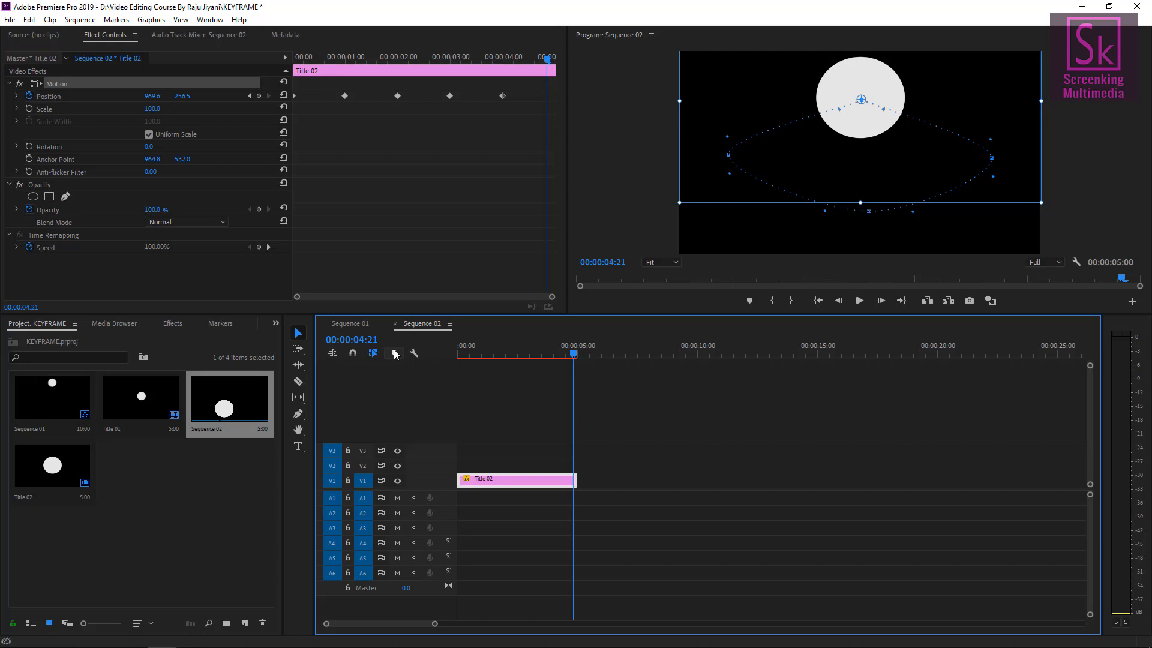
{"action": "key", "text": "space"}
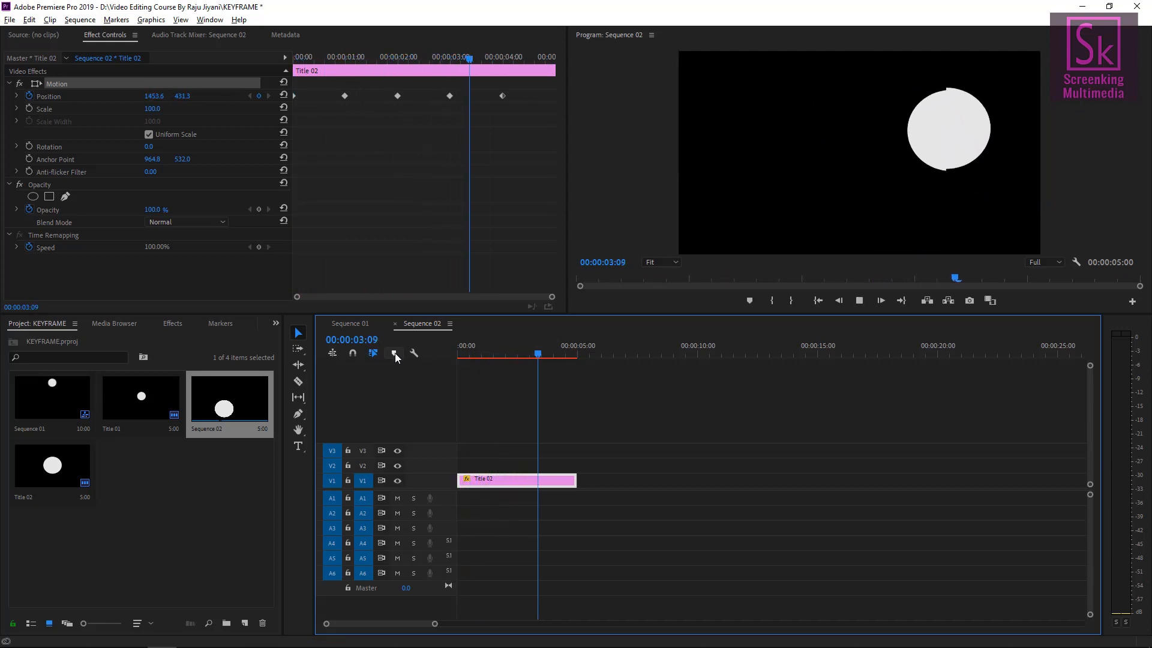
{"action": "key", "text": "space"}
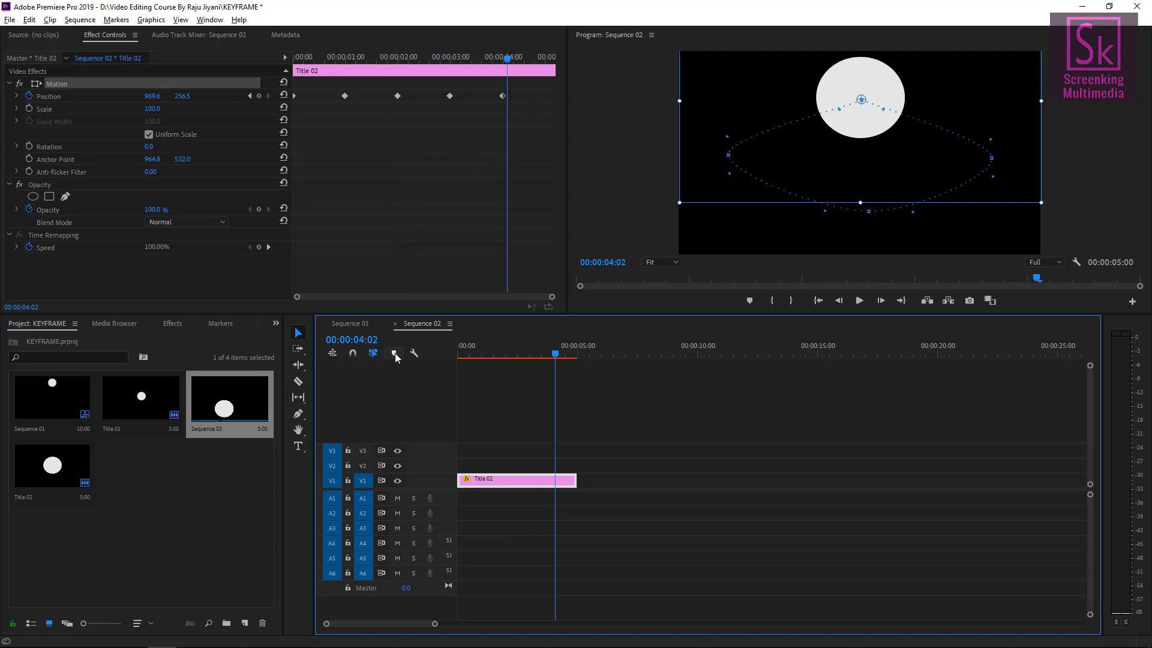
Select all Position keyframes and set their spatial interpolation to Linear.
{"action": "left_click", "coordinate": [497, 59]}
{"action": "left_click_drag", "start_coordinate": [526, 120], "coordinate": [322, 74]}
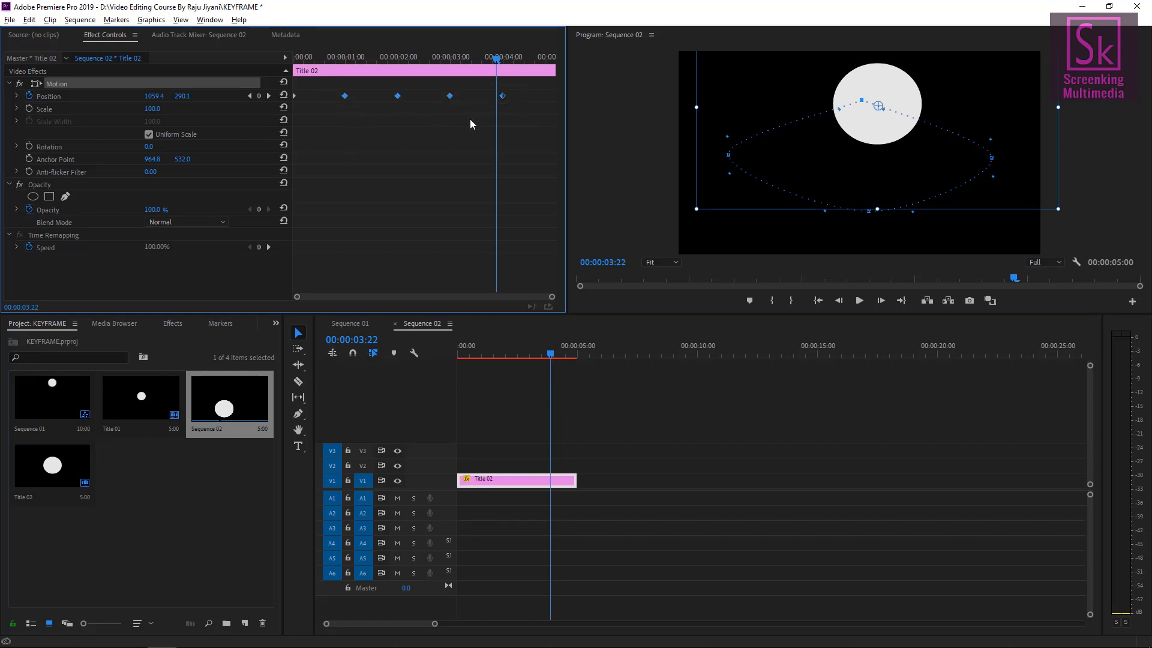
{"action": "right_click", "coordinate": [345, 99]}
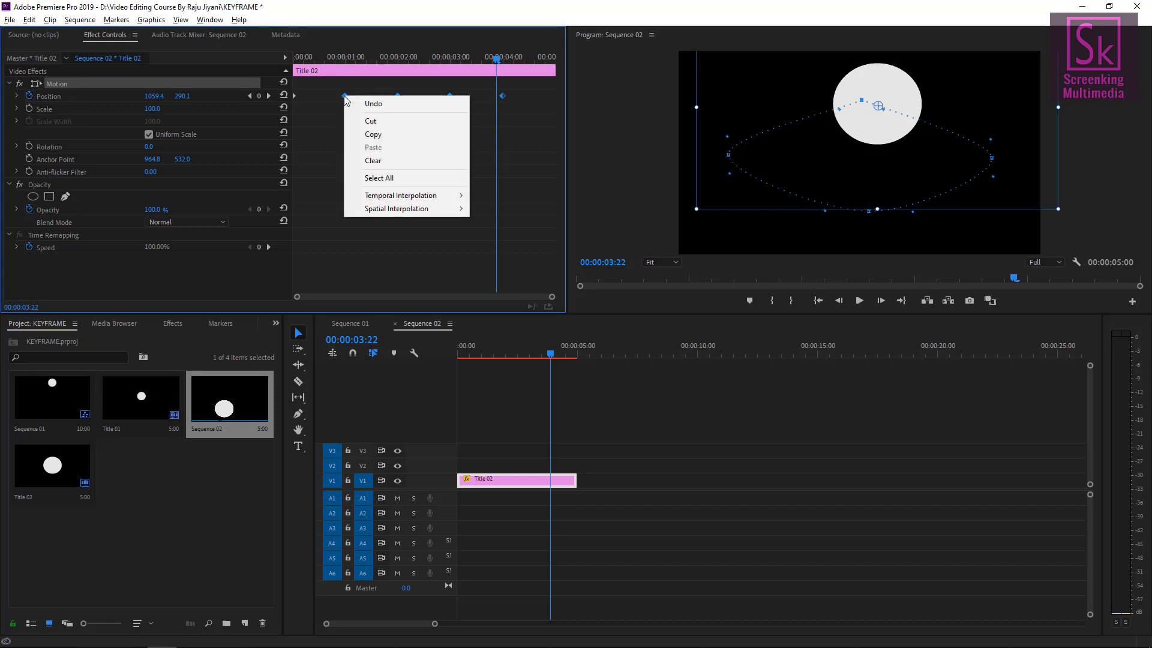
{"action": "mouse_move", "coordinate": [383, 214]}
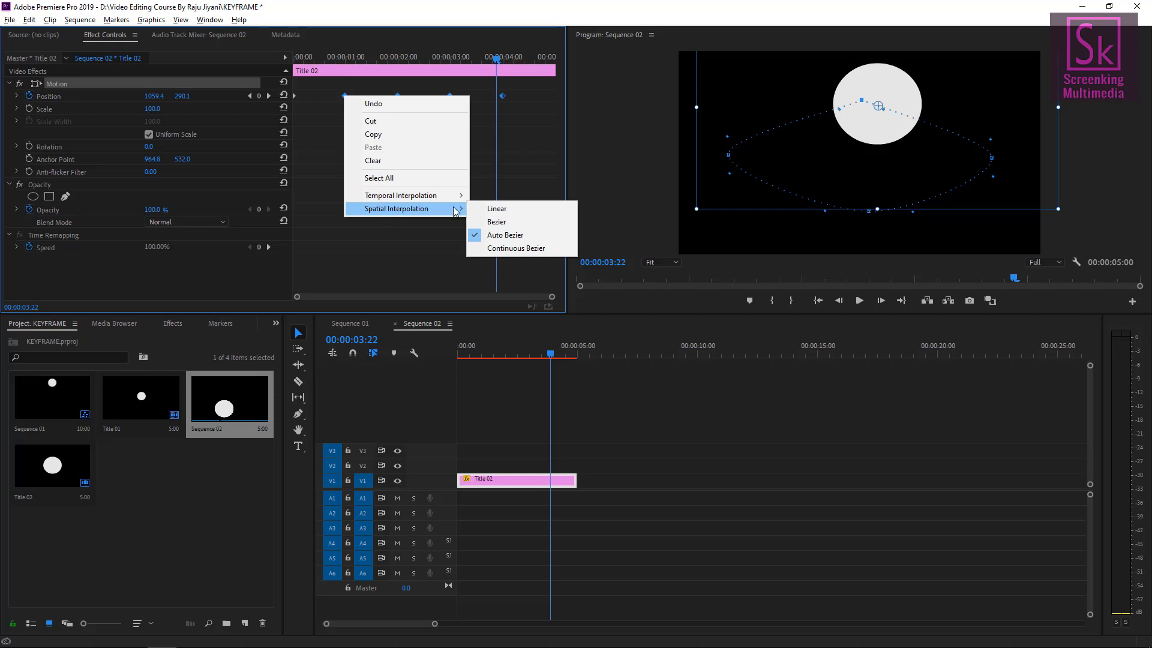
{"action": "left_click", "coordinate": [498, 209]}
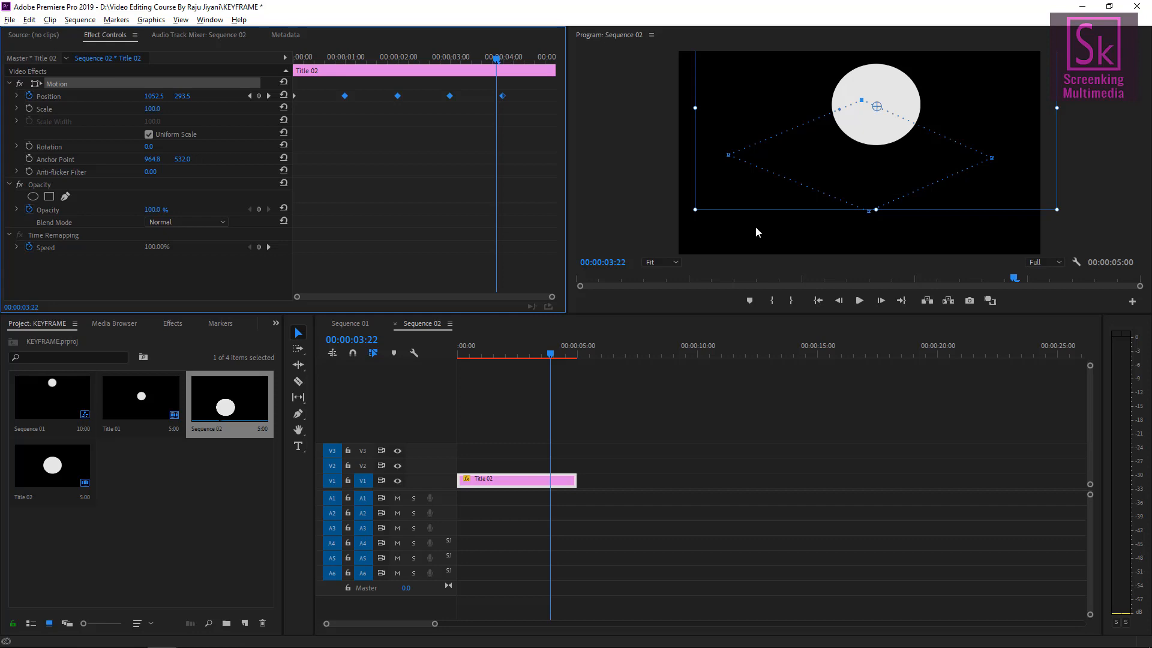
Play the animation from the start twice to review the linear motion path.
{"action": "left_click_drag", "start_coordinate": [550, 354], "coordinate": [359, 354]}
{"action": "key", "text": "space"}
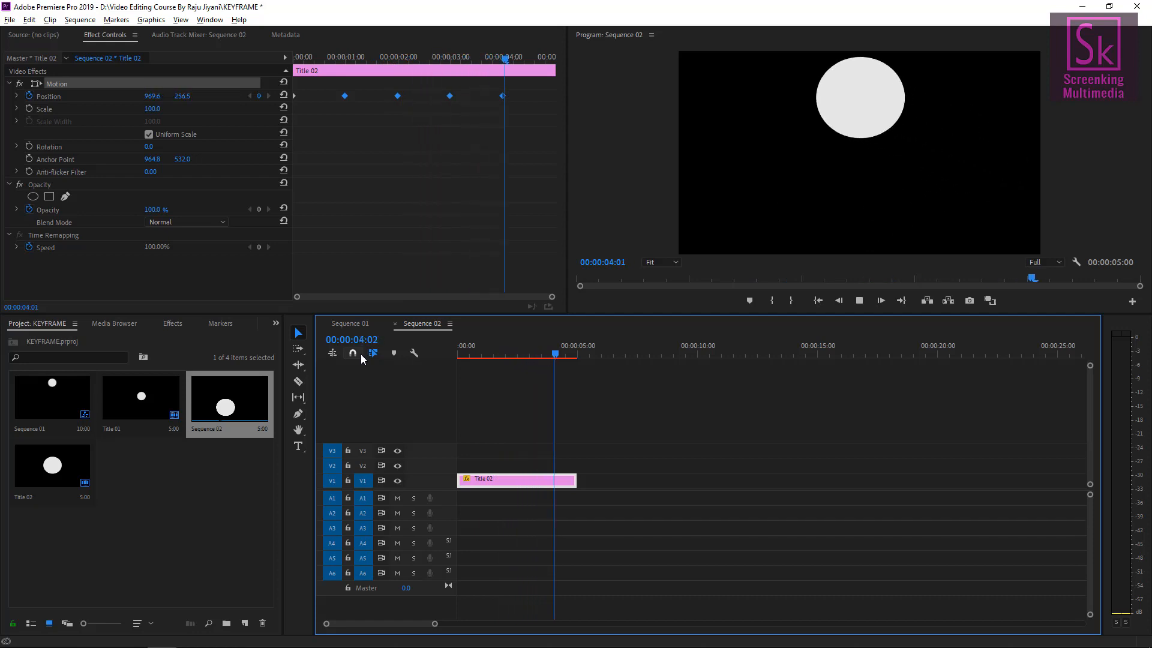
{"action": "key", "text": "space"}
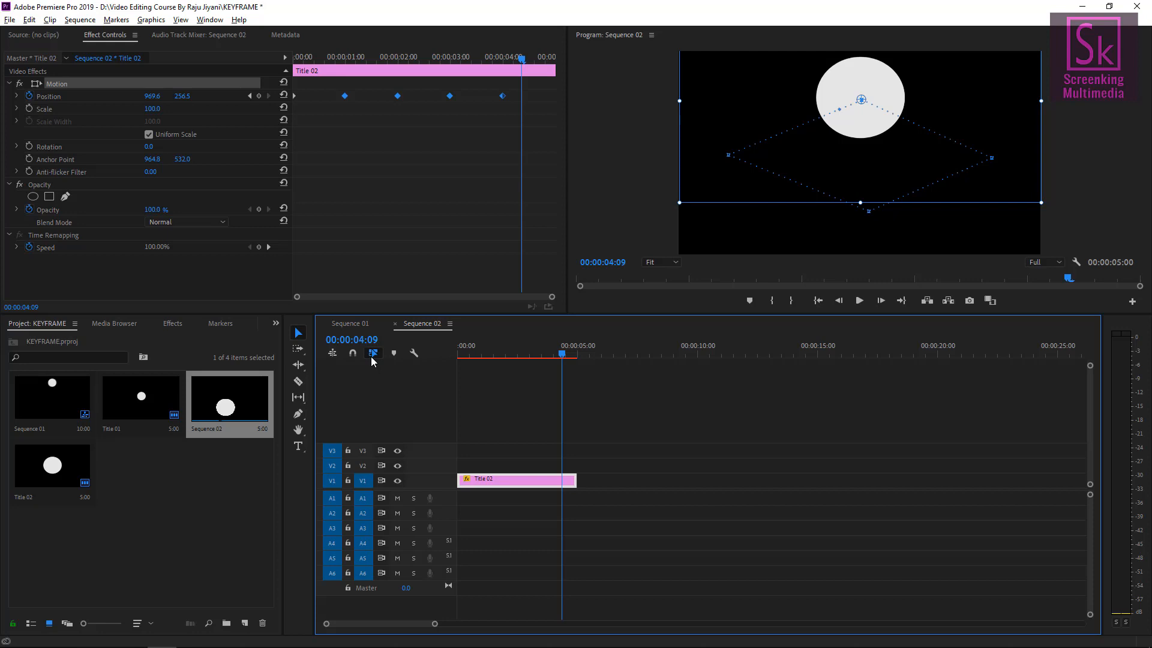
{"action": "left_click_drag", "start_coordinate": [548, 355], "coordinate": [421, 345]}
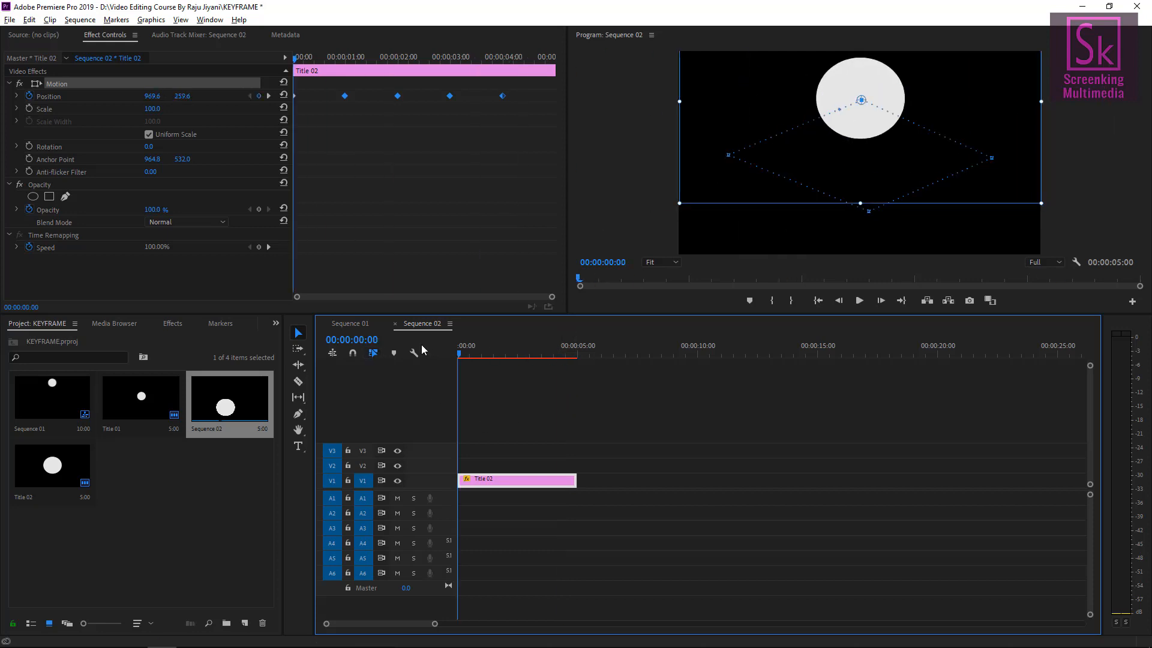
{"action": "key", "text": "space"}
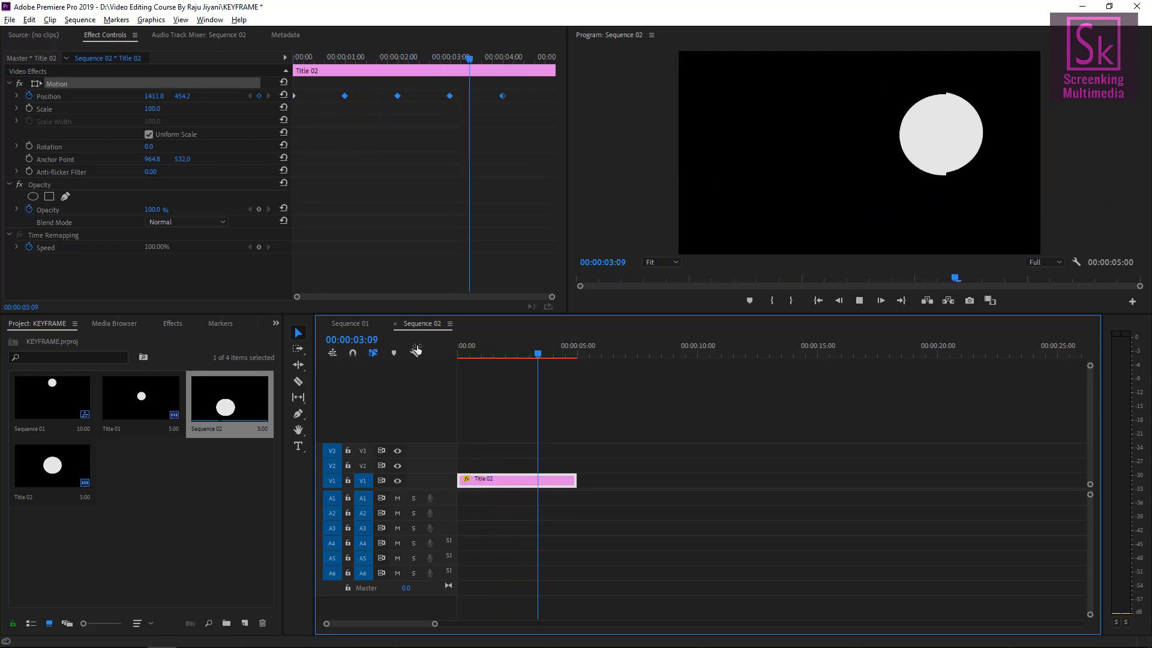
{"action": "key", "text": "space"}
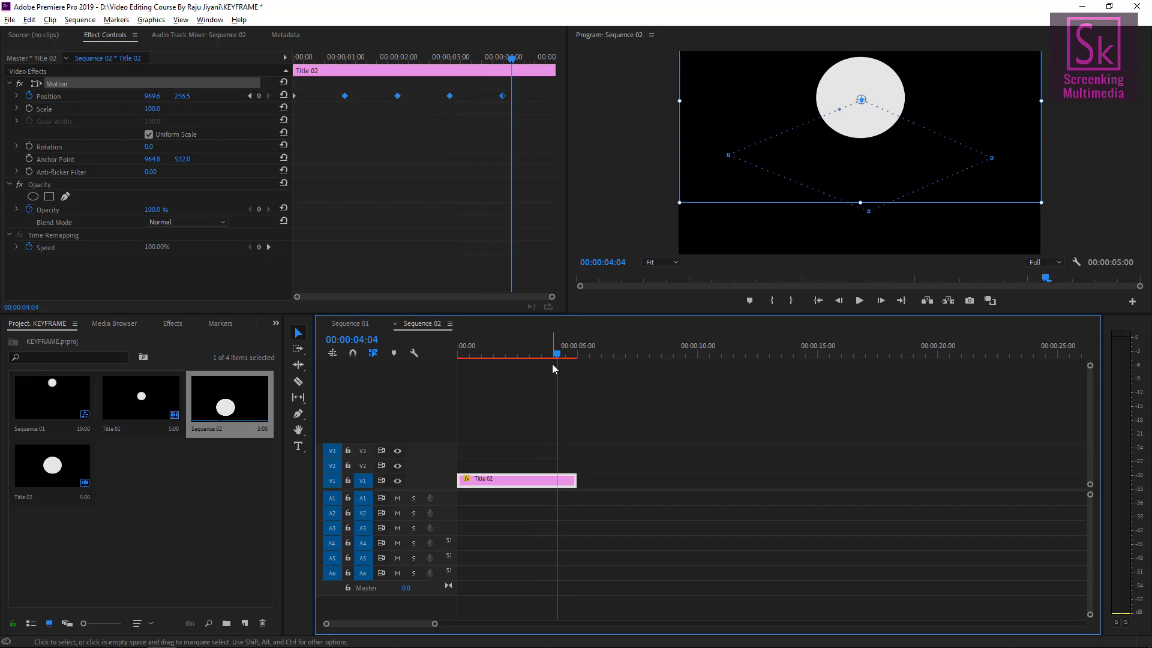
At 00:00:01:00, nudge the circle and its anchor point slightly, and preview from the start.
{"action": "left_click_drag", "start_coordinate": [556, 348], "coordinate": [540, 348]}
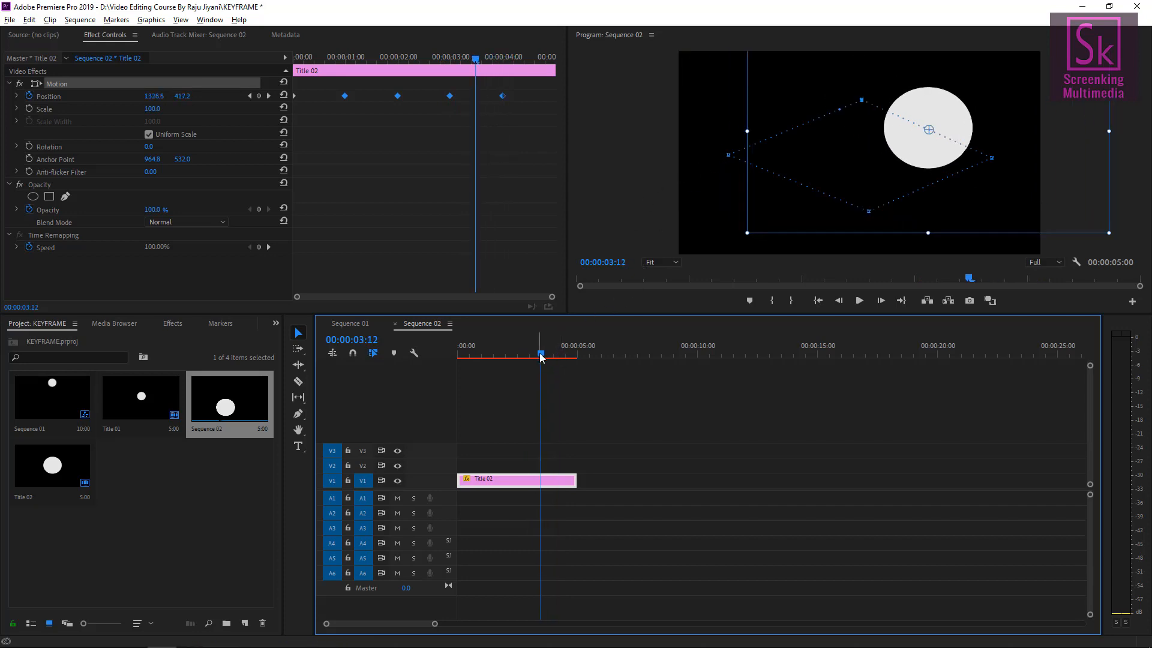
{"action": "left_click_drag", "start_coordinate": [540, 355], "coordinate": [480, 348]}
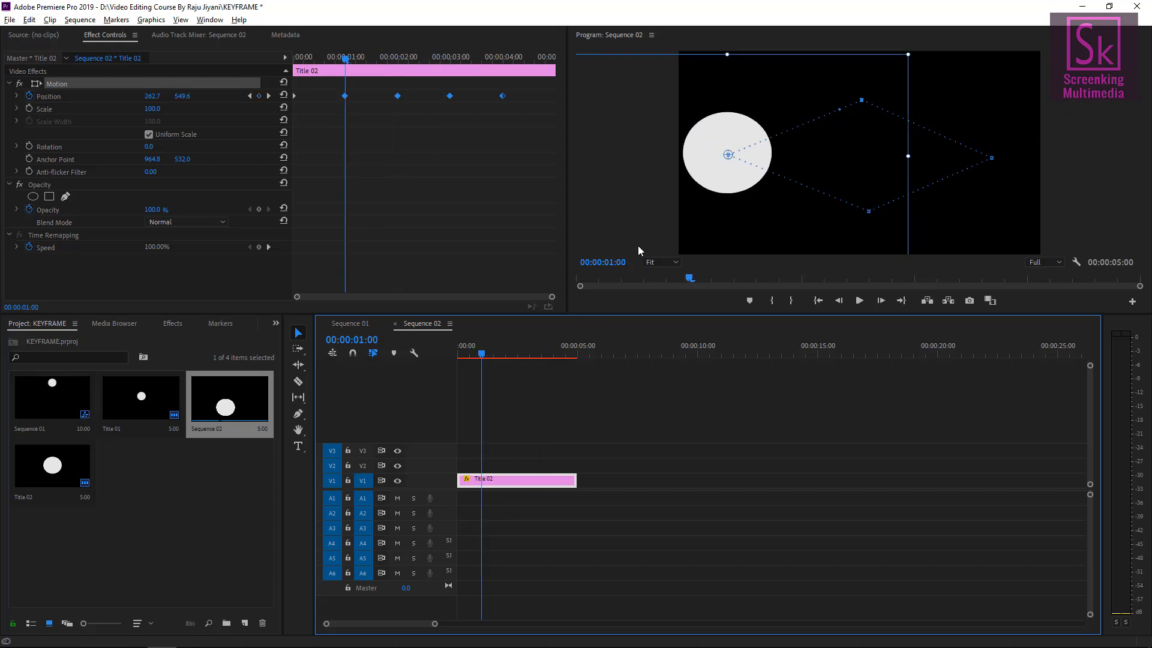
{"action": "mouse_move", "coordinate": [753, 149]}
{"action": "left_mouse_down"}
{"action": "mouse_move", "coordinate": [741, 150]}
{"action": "mouse_move", "coordinate": [755, 151]}
{"action": "left_mouse_up"}
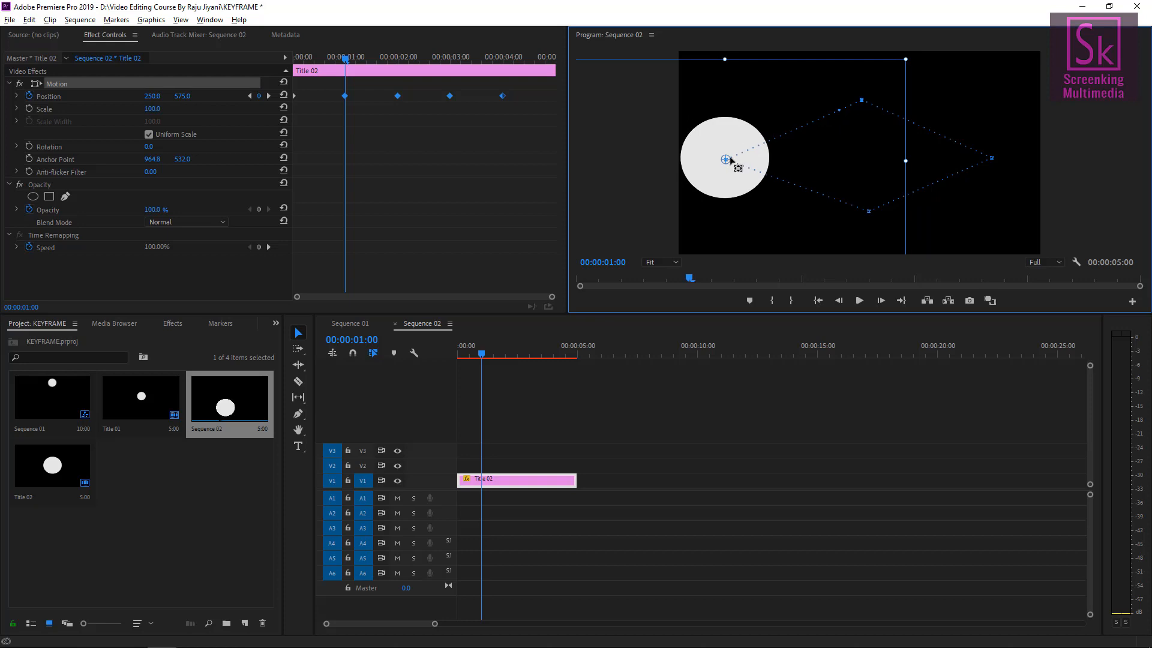
{"action": "mouse_move", "coordinate": [727, 159]}
{"action": "left_mouse_down"}
{"action": "mouse_move", "coordinate": [790, 140]}
{"action": "mouse_move", "coordinate": [726, 180]}
{"action": "mouse_move", "coordinate": [726, 163]}
{"action": "mouse_move", "coordinate": [726, 175]}
{"action": "left_mouse_up"}
{"action": "left_click_drag", "start_coordinate": [482, 353], "coordinate": [408, 354]}
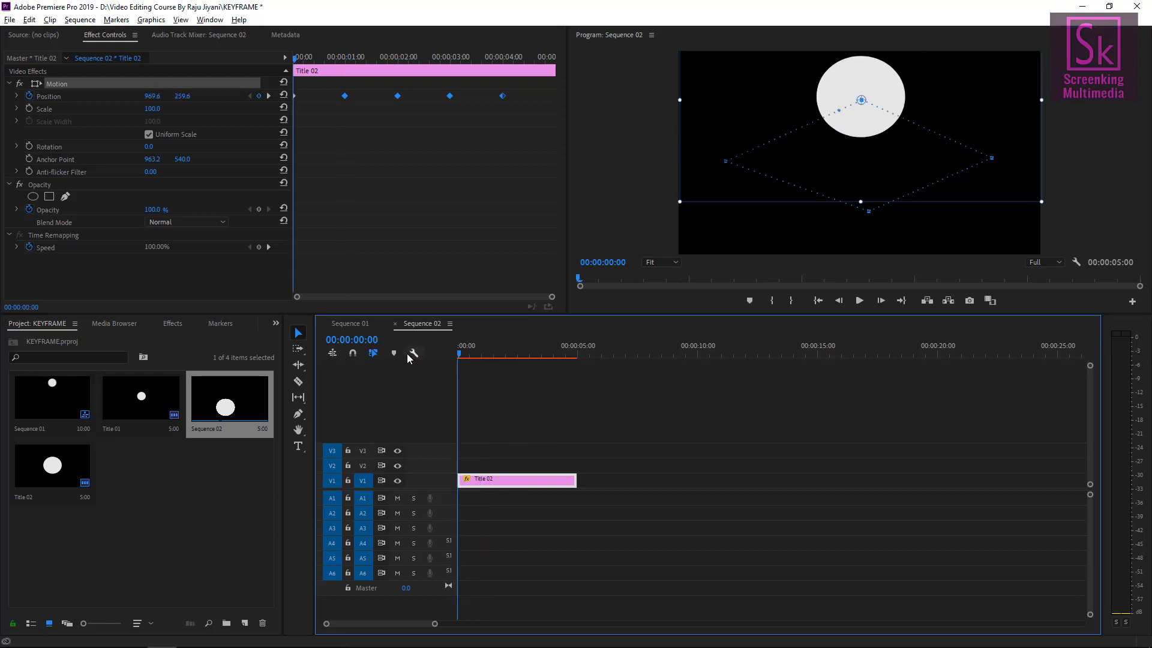
{"action": "key", "text": "space"}
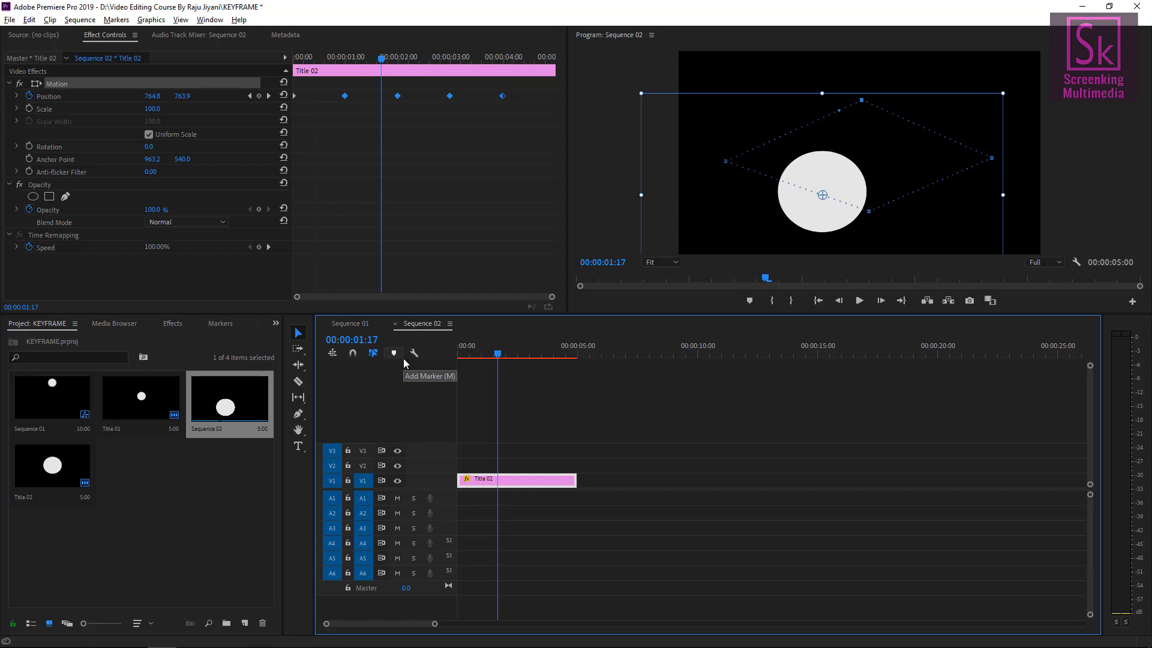
Undo the last four changes to the circle's position, anchor point and interpolation.
{"action": "key", "text": "ctrl+z"}
{"action": "key", "text": "ctrl+z"}
{"action": "key", "text": "ctrl+z"}
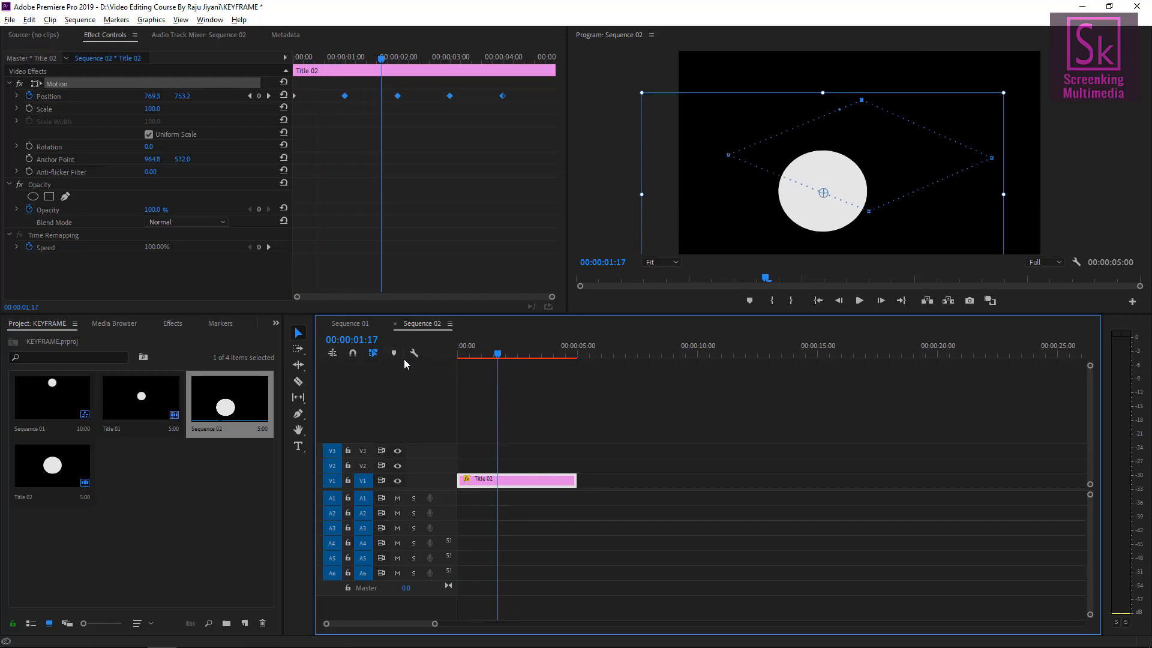
{"action": "key", "text": "ctrl+z"}
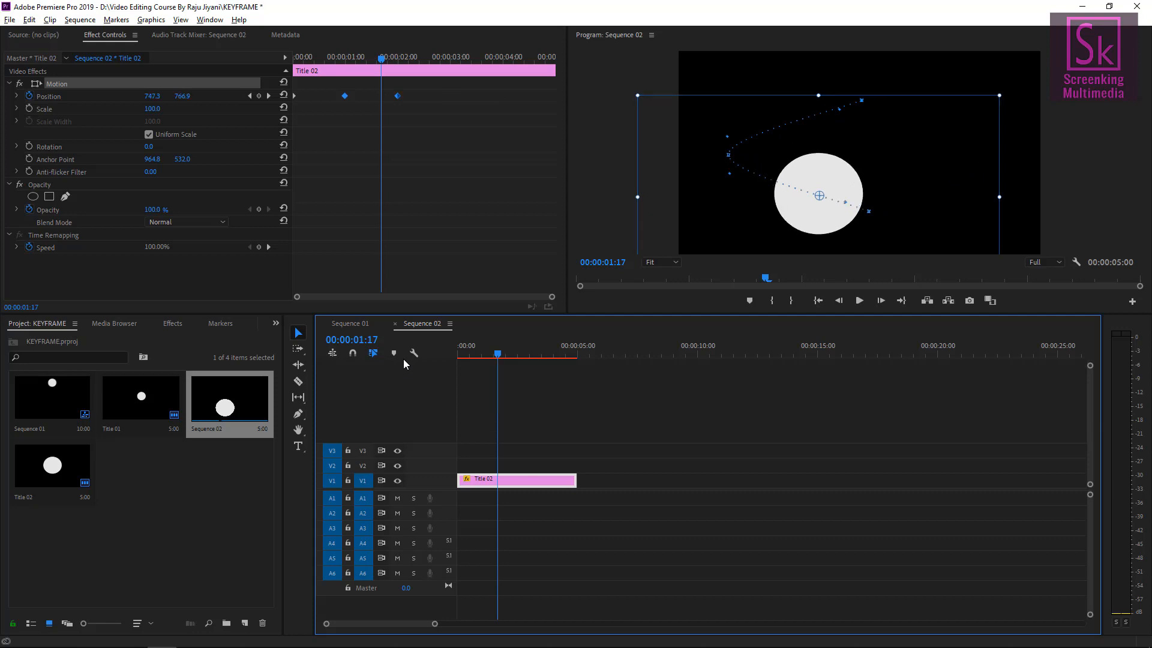
Redo twice to restore the Position keyframes at 00:00:03:00 and 00:00:04:00.
{"action": "left_click", "coordinate": [28, 20]}
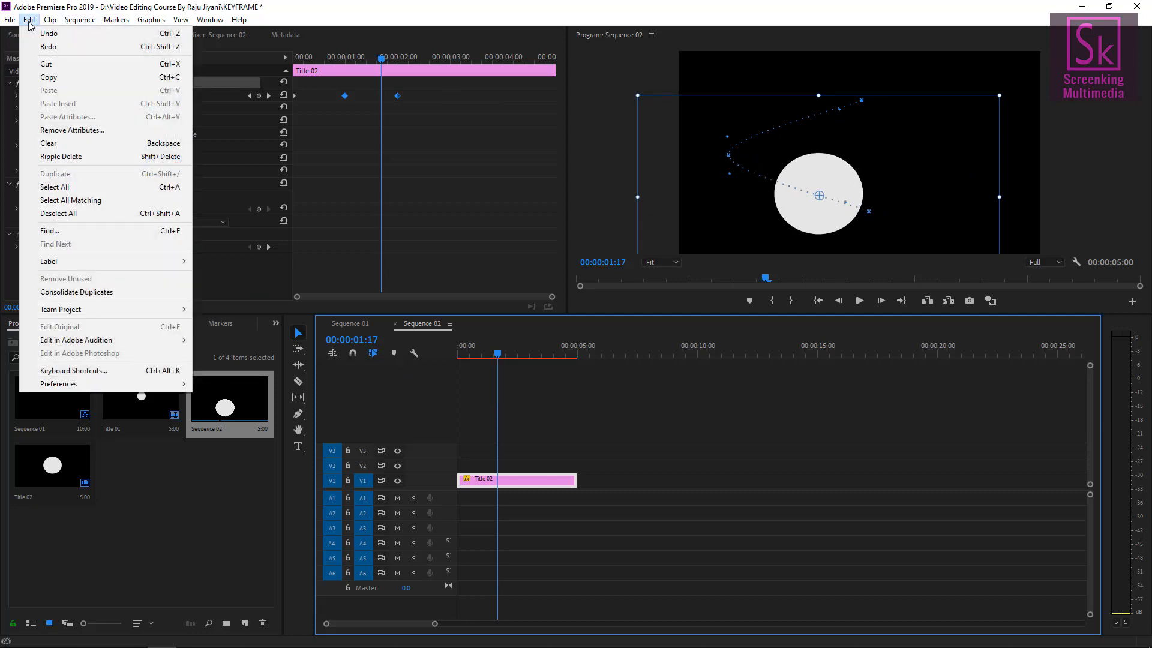
{"action": "left_click", "coordinate": [49, 46]}
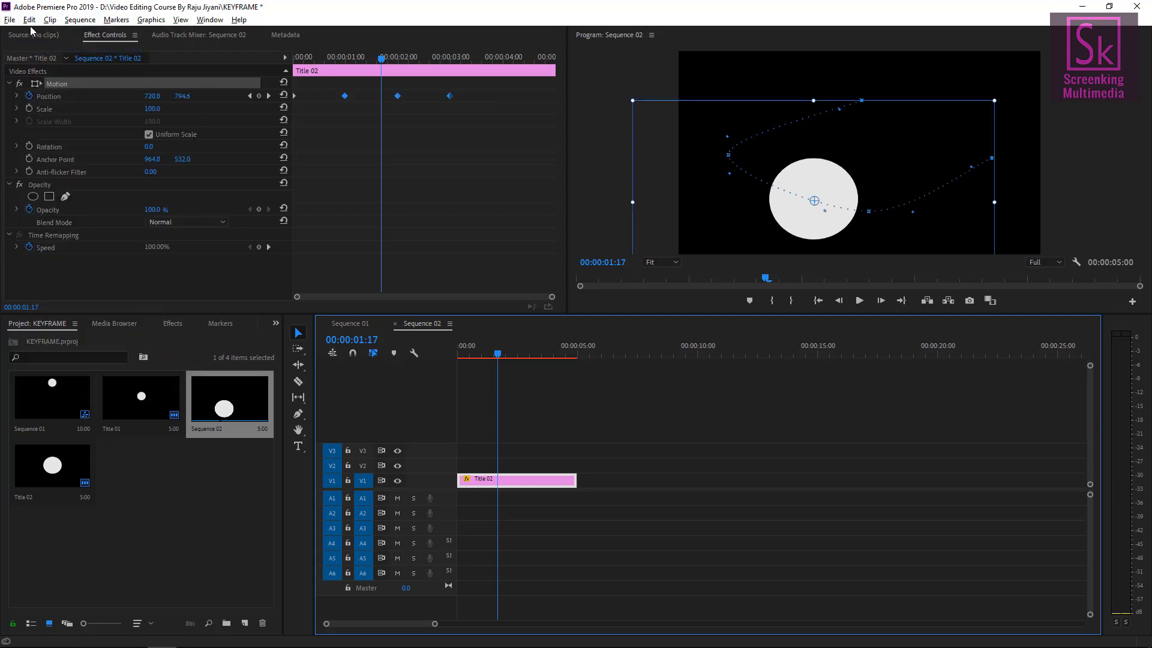
{"action": "left_click", "coordinate": [31, 20]}
{"action": "left_click", "coordinate": [48, 46]}
Play the animation from the start to review the restored circular path.
{"action": "key", "text": "Home"}
{"action": "key", "text": "space"}
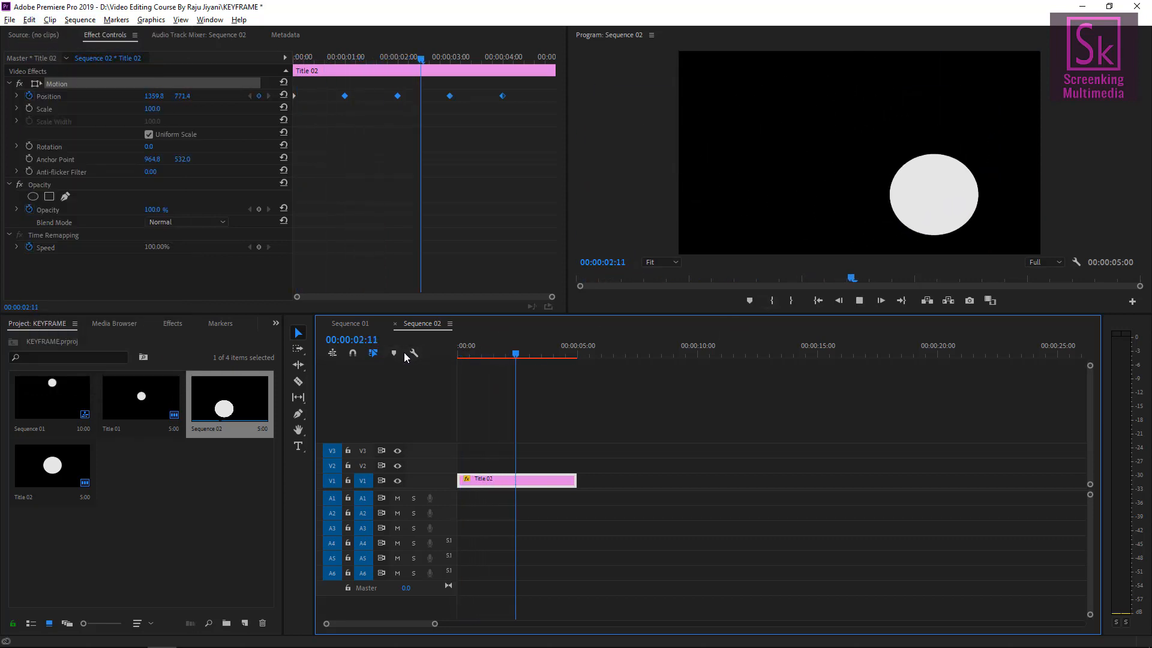
{"action": "key", "text": "space"}
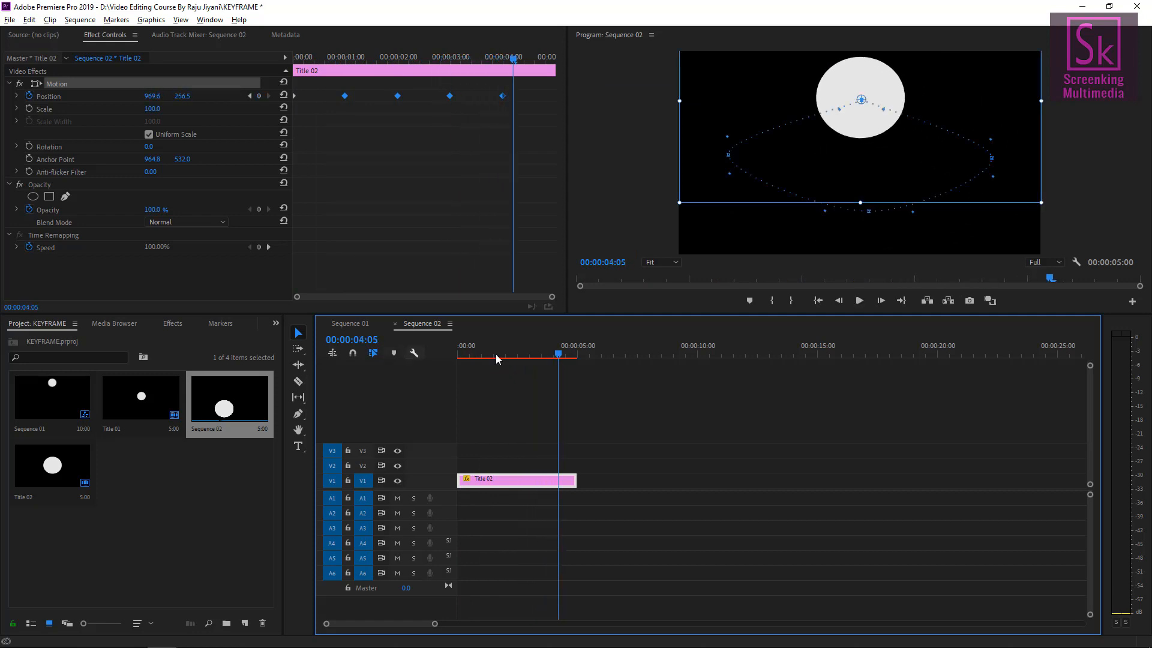
At 00:00:01:00, select the Position keyframes and set their spatial interpolation to Bezier.
{"action": "left_click_drag", "start_coordinate": [548, 353], "coordinate": [483, 347]}
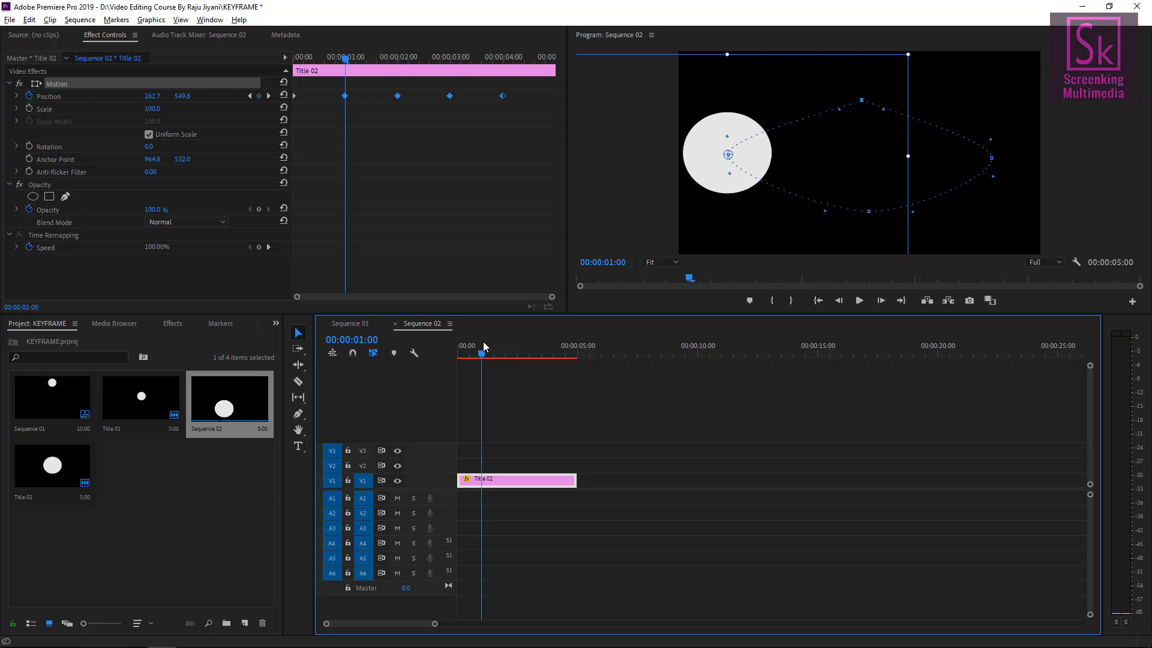
{"action": "left_click_drag", "start_coordinate": [527, 139], "coordinate": [344, 96]}
{"action": "right_click", "coordinate": [343, 96]}
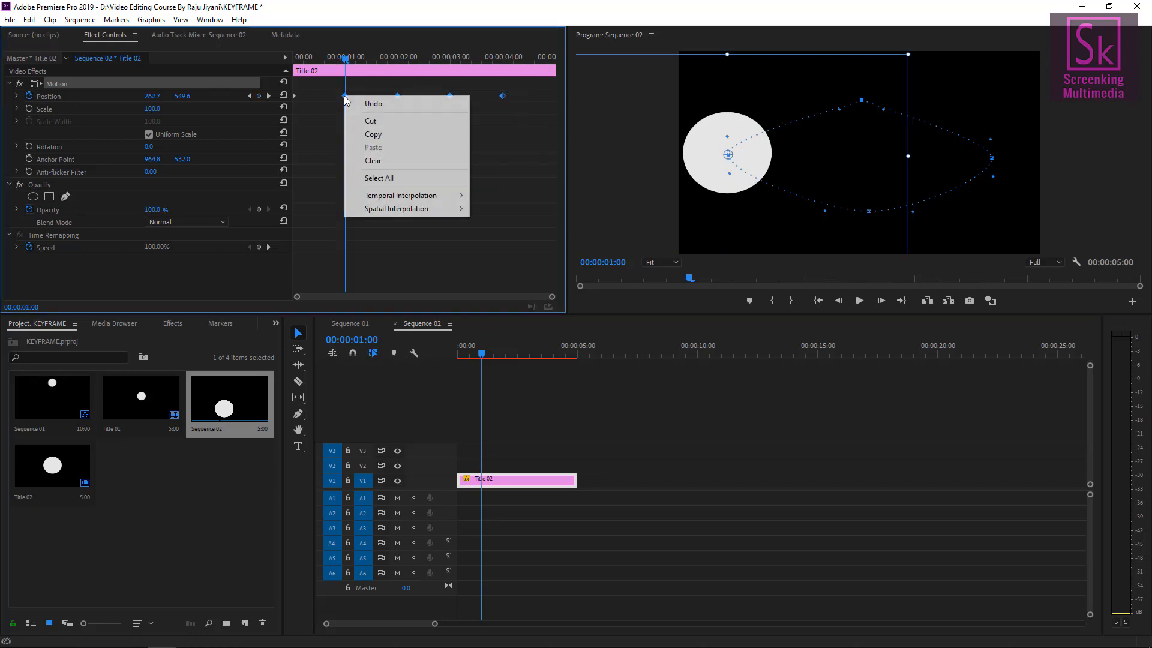
{"action": "mouse_move", "coordinate": [393, 208]}
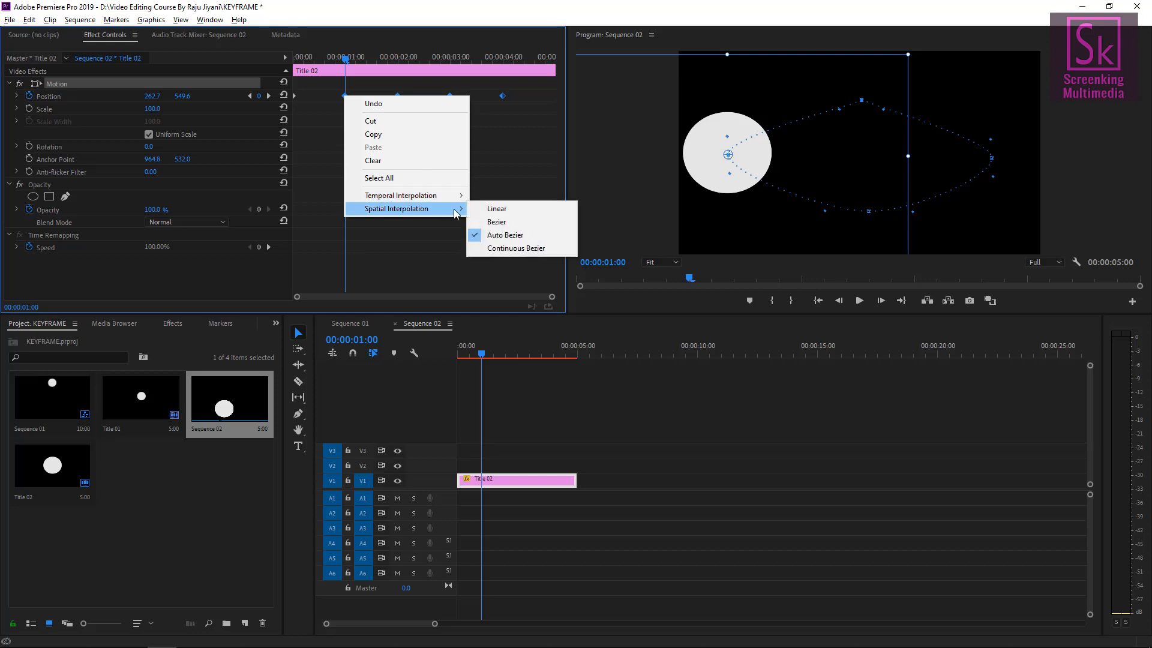
{"action": "left_click", "coordinate": [490, 222]}
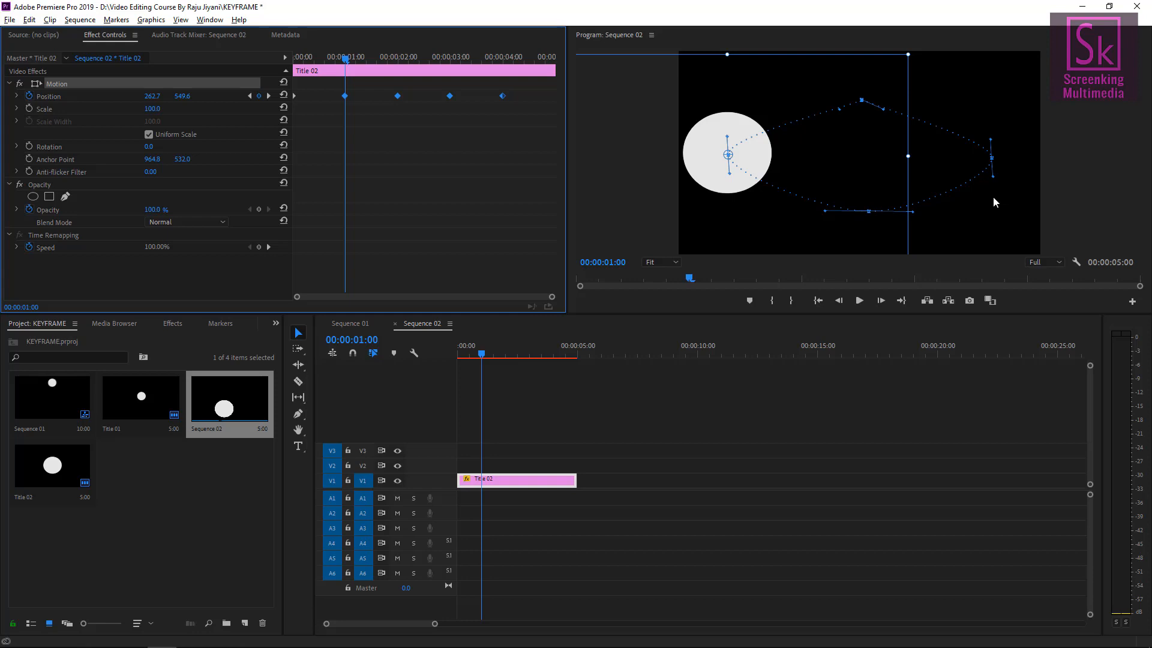
Drag the Bezier handles at the path's keyframes to reshape the circle's motion curve.
{"action": "left_click", "coordinate": [727, 175]}
{"action": "left_click_drag", "start_coordinate": [727, 175], "coordinate": [674, 172]}
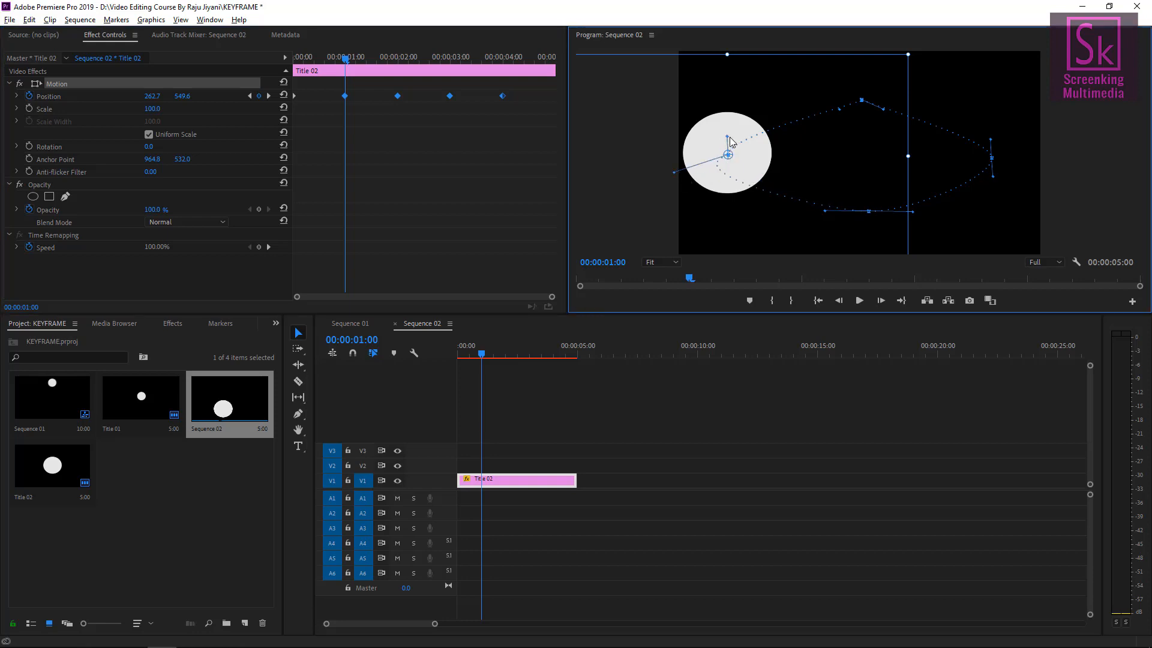
{"action": "left_click_drag", "start_coordinate": [728, 138], "coordinate": [802, 175]}
{"action": "left_click_drag", "start_coordinate": [826, 212], "coordinate": [855, 273]}
{"action": "left_click_drag", "start_coordinate": [912, 211], "coordinate": [918, 235]}
{"action": "left_click_drag", "start_coordinate": [916, 236], "coordinate": [910, 252]}
{"action": "left_click_drag", "start_coordinate": [992, 158], "coordinate": [1030, 158]}
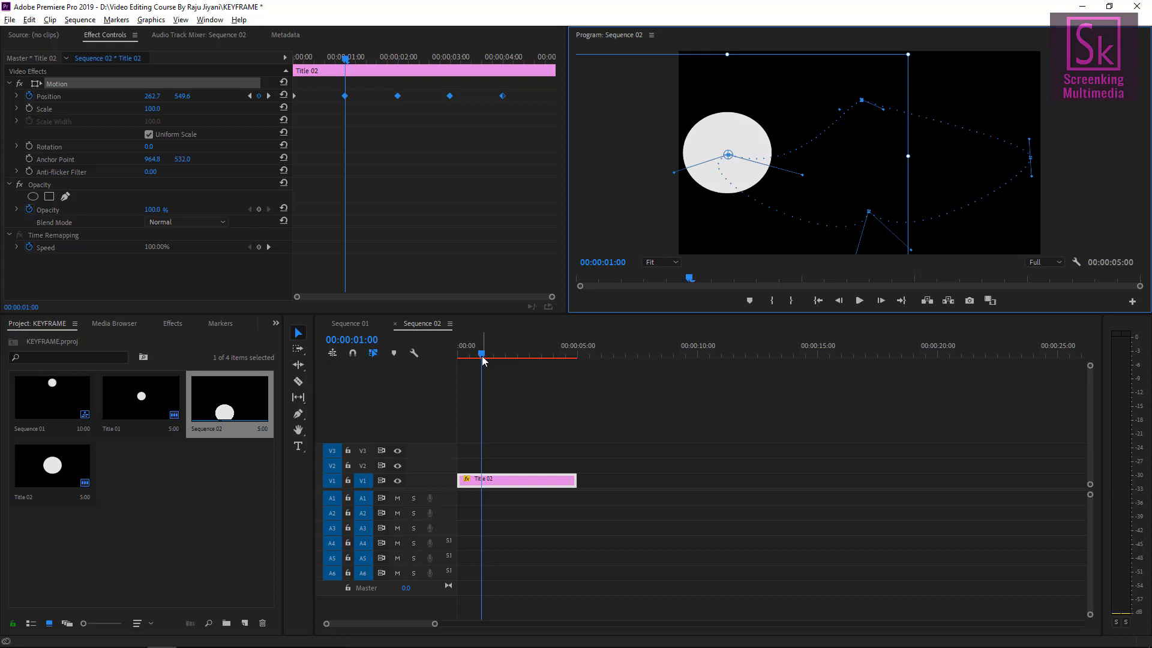
Preview the reshaped motion from near the start and save the project.
{"action": "left_click_drag", "start_coordinate": [481, 353], "coordinate": [445, 350]}
{"action": "key", "text": "space"}
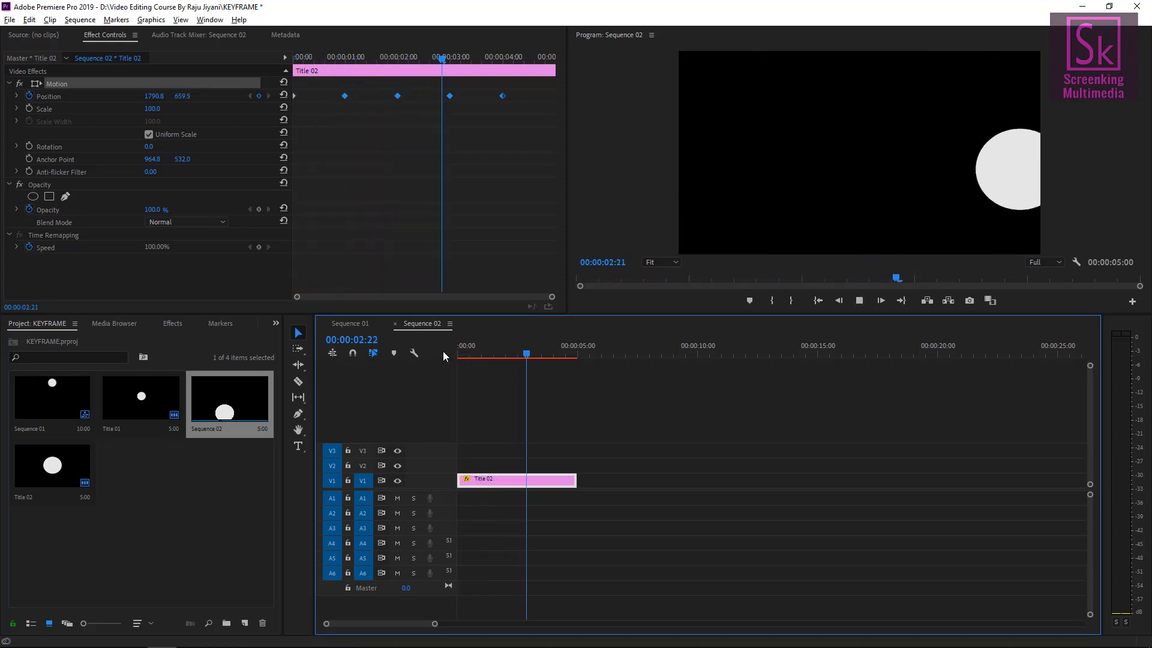
{"action": "key", "text": "space"}
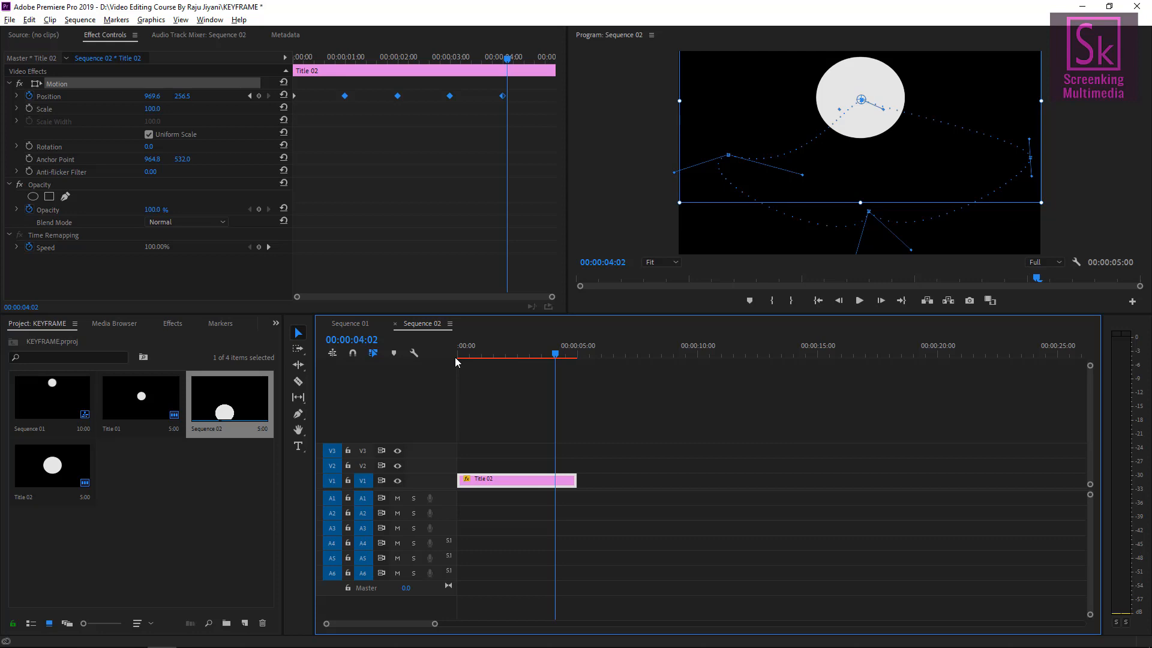
{"action": "key", "text": "ctrl+s"}
Return to the start and undo the Bezier handle and interpolation changes.
{"action": "left_click_drag", "start_coordinate": [556, 354], "coordinate": [416, 358]}
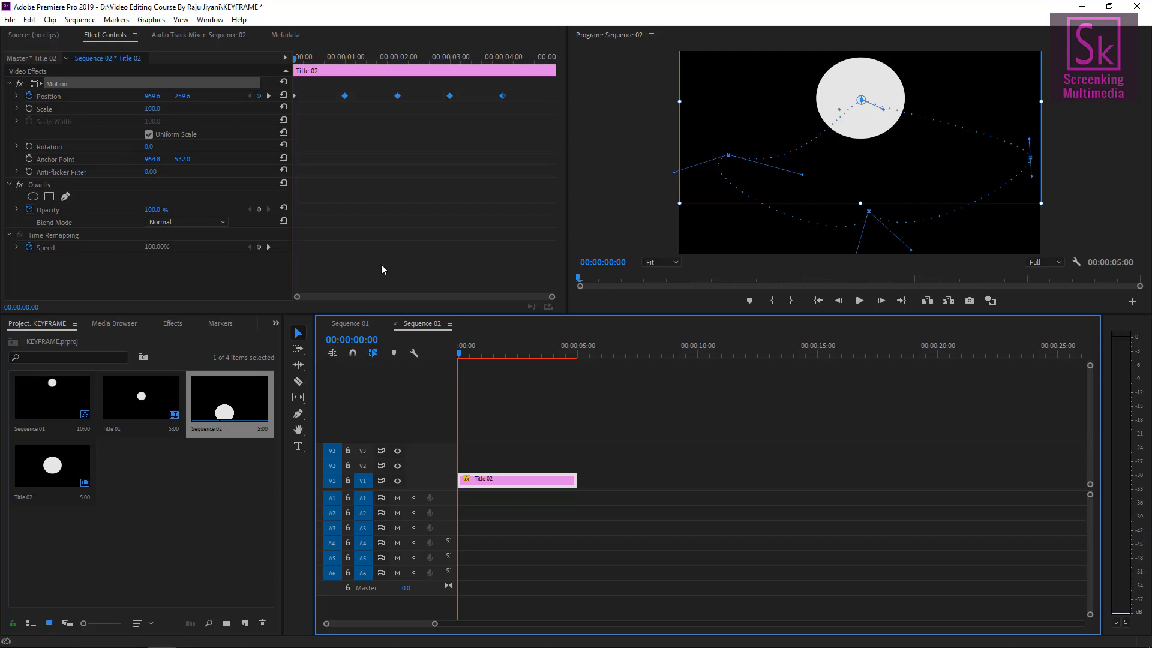
{"action": "key", "text": "ctrl+z"}
{"action": "key", "text": "ctrl+z"}
{"action": "key", "text": "ctrl+z"}
{"action": "key", "text": "ctrl+z"}
{"action": "key", "text": "ctrl+z"}
{"action": "key", "text": "ctrl+z"}
{"action": "key", "text": "ctrl+z"}
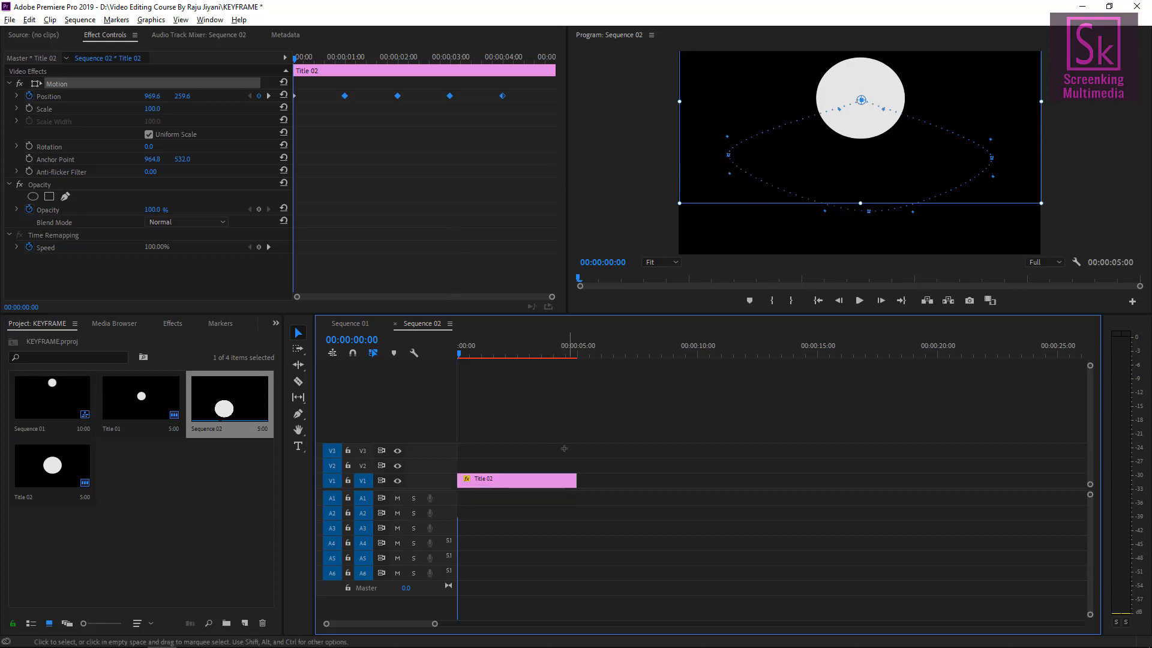
Select all Position keyframes and set their spatial interpolation to Linear.
{"action": "left_click_drag", "start_coordinate": [569, 432], "coordinate": [484, 495]}
{"action": "left_click_drag", "start_coordinate": [538, 124], "coordinate": [339, 78]}
{"action": "right_click", "coordinate": [345, 97]}
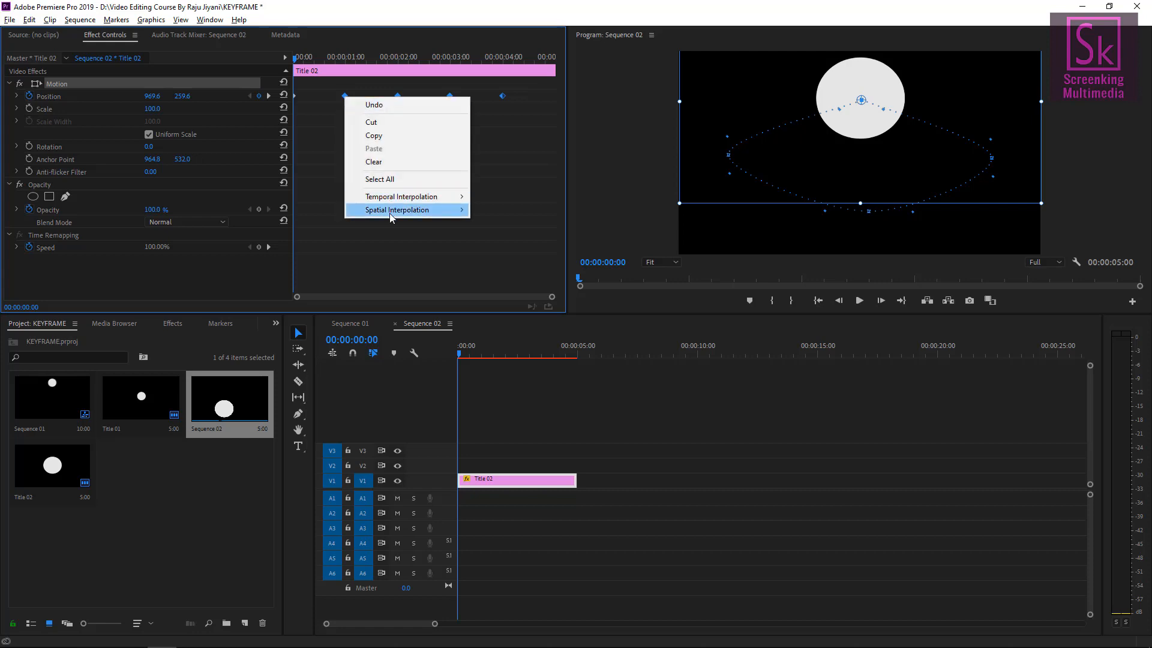
{"action": "mouse_move", "coordinate": [420, 210]}
{"action": "left_click", "coordinate": [482, 211]}
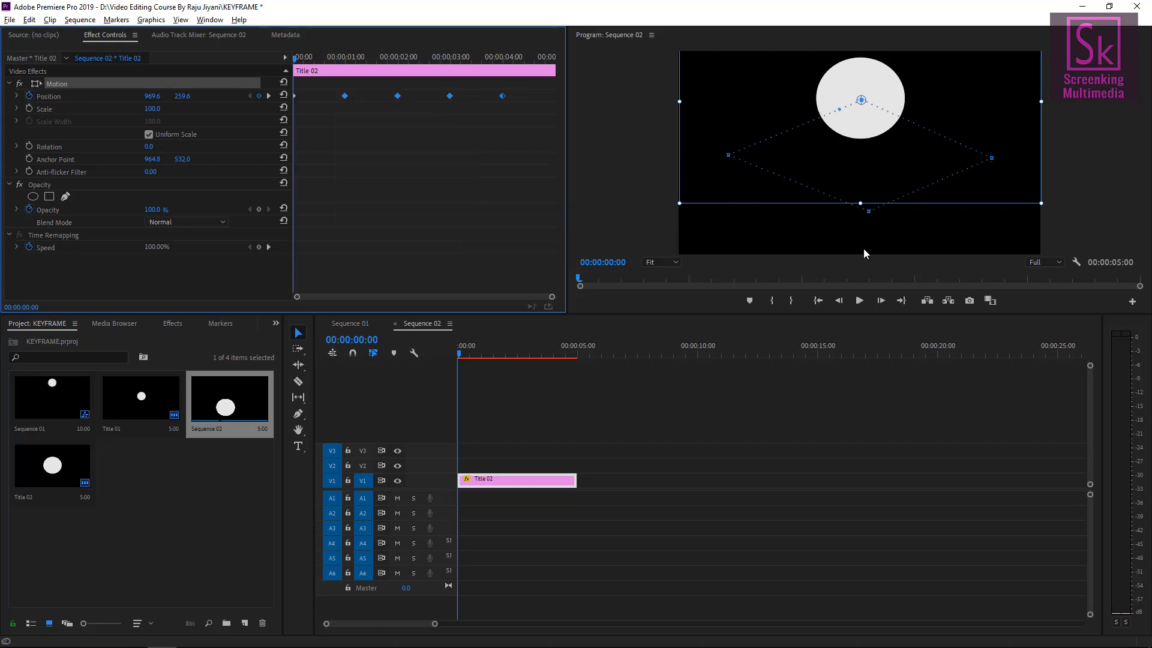
Select the Title 02 clip's Motion effect, enable Scale keyframing at the start and set Scale to 50.
{"action": "left_click", "coordinate": [870, 225]}
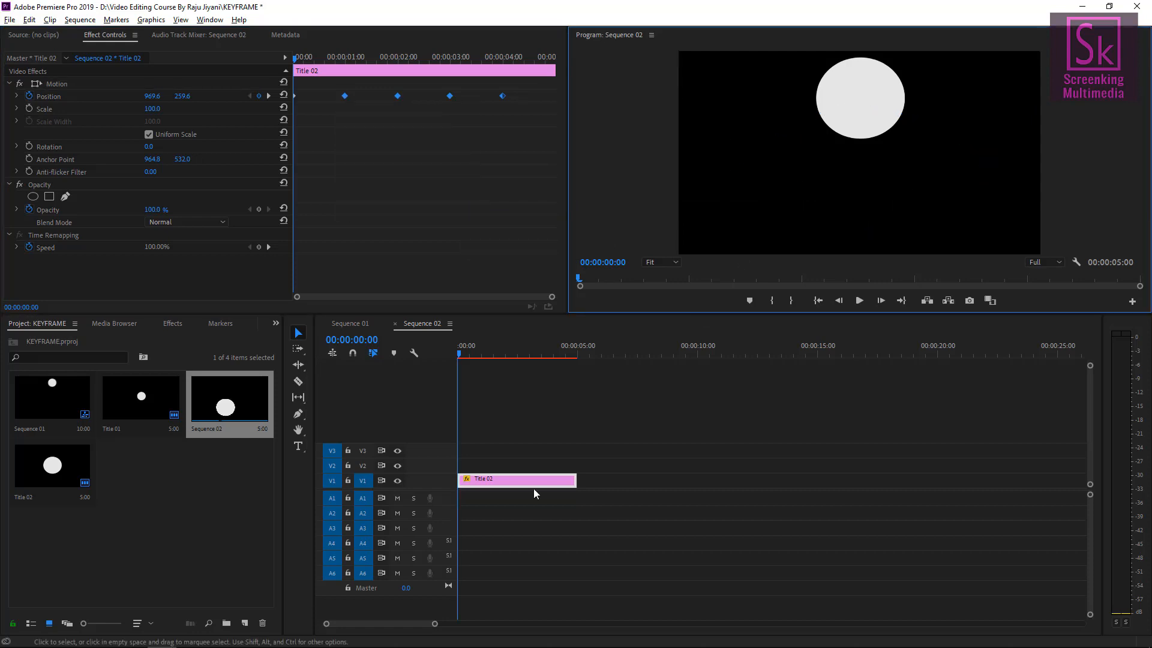
{"action": "left_click", "coordinate": [480, 479]}
{"action": "left_click", "coordinate": [54, 84]}
{"action": "left_click", "coordinate": [54, 85]}
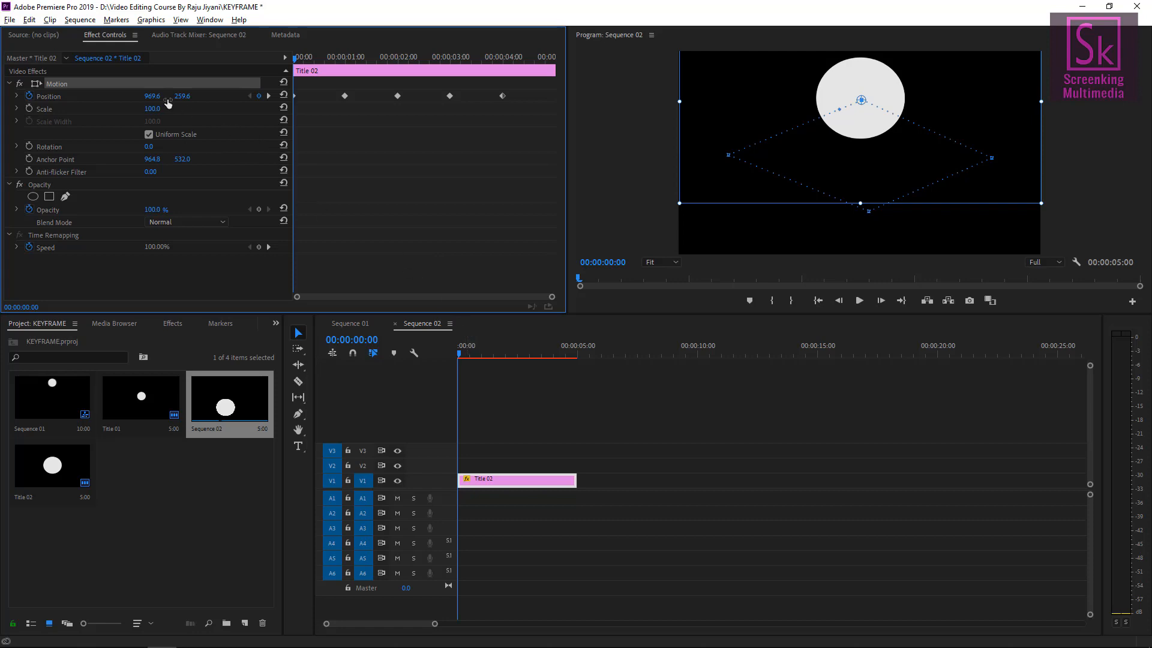
{"action": "left_click", "coordinate": [29, 109]}
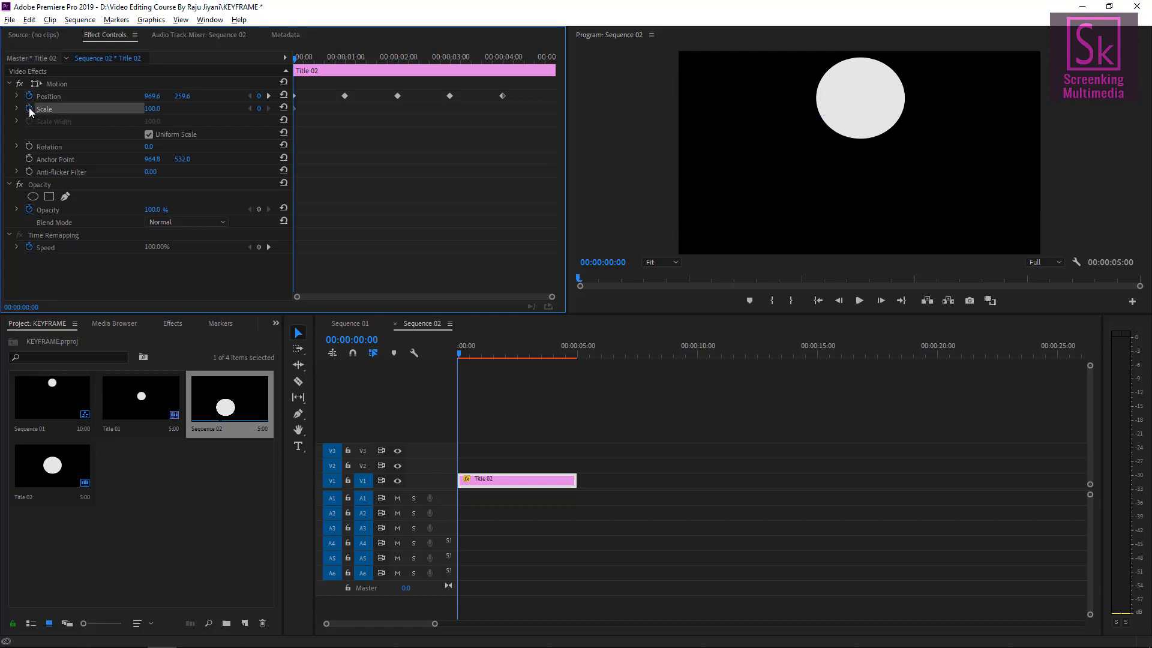
{"action": "left_click", "coordinate": [151, 109]}
{"action": "type", "text": "50"}
{"action": "key", "text": "Return"}
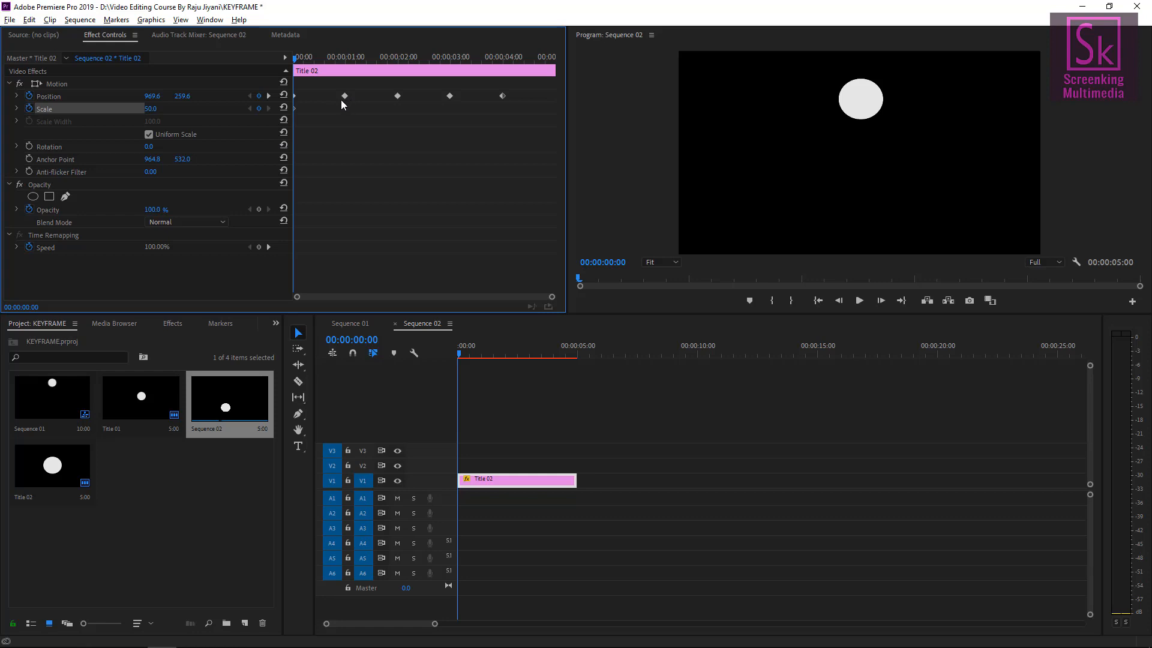
Jump to the next Position keyframes and set Scale to 100 at 1 second and 50 at 2 seconds.
{"action": "left_click", "coordinate": [269, 95]}
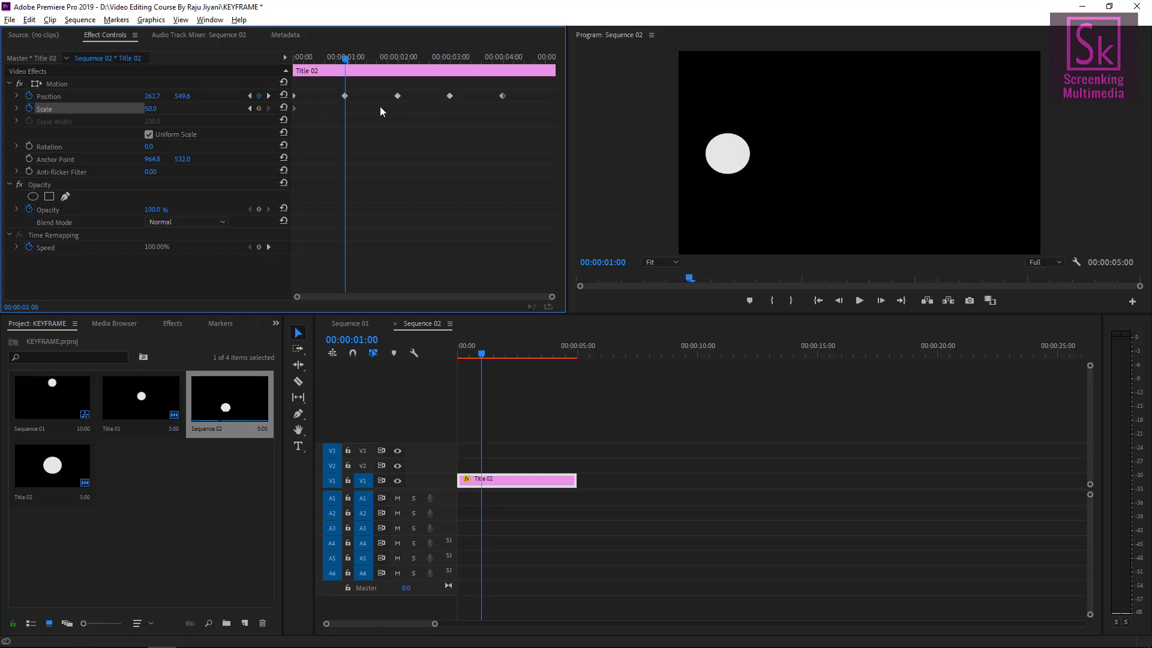
{"action": "left_click", "coordinate": [152, 109]}
{"action": "type", "text": "100"}
{"action": "key", "text": "Return"}
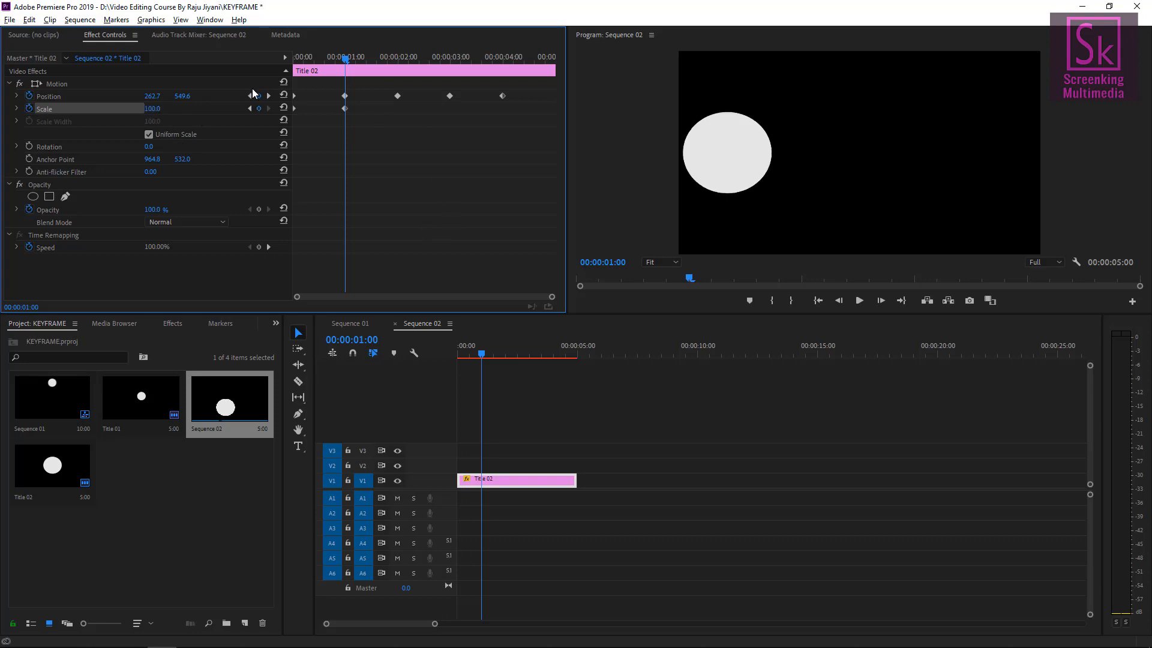
{"action": "left_click", "coordinate": [268, 96]}
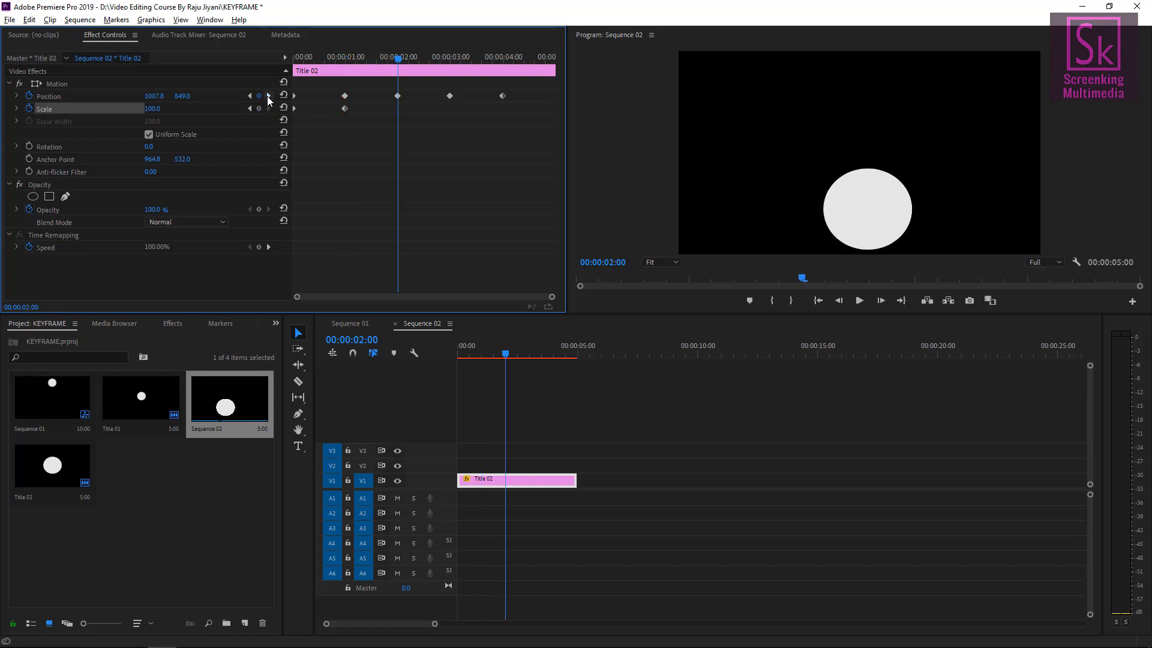
{"action": "left_click", "coordinate": [151, 109]}
{"action": "type", "text": "50"}
{"action": "key", "text": "Return"}
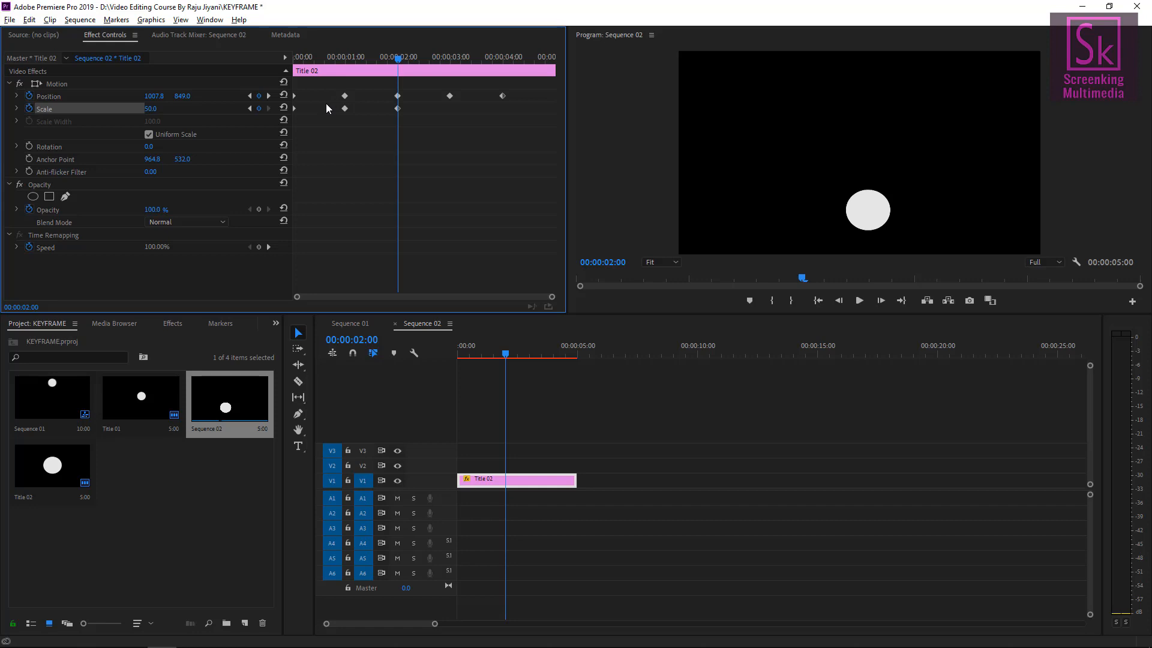
Jump to the following keyframes and set Scale to 100 at 3 seconds and 50 at 4 seconds.
{"action": "left_click", "coordinate": [268, 96]}
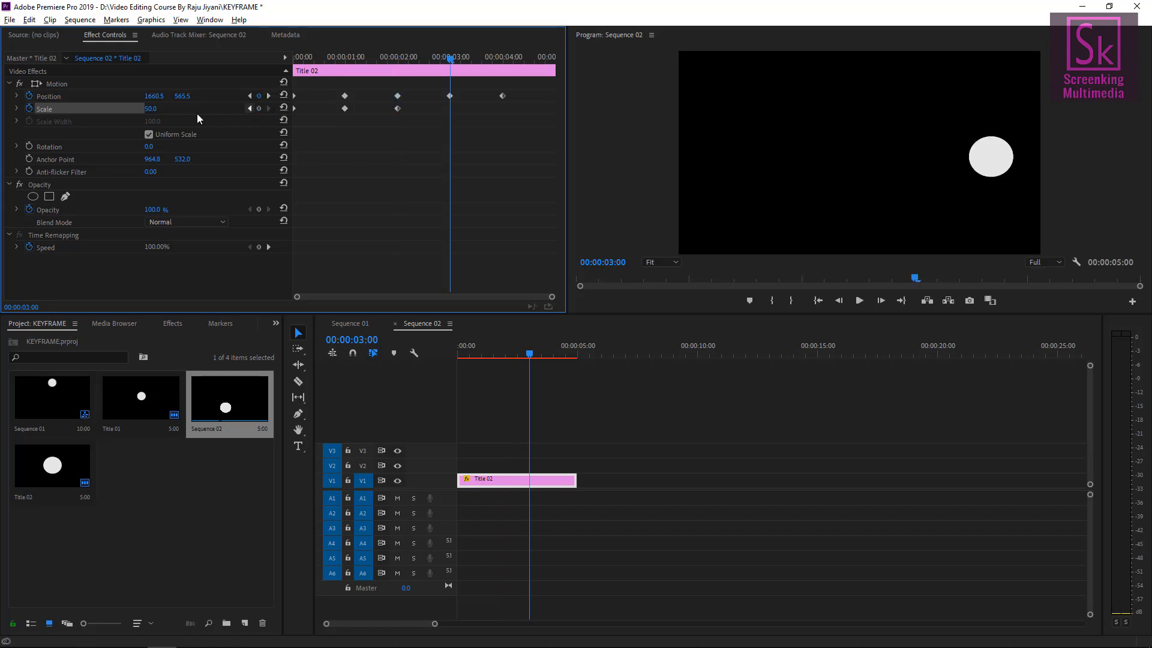
{"action": "left_click", "coordinate": [150, 108]}
{"action": "type", "text": "100"}
{"action": "key", "text": "Return"}
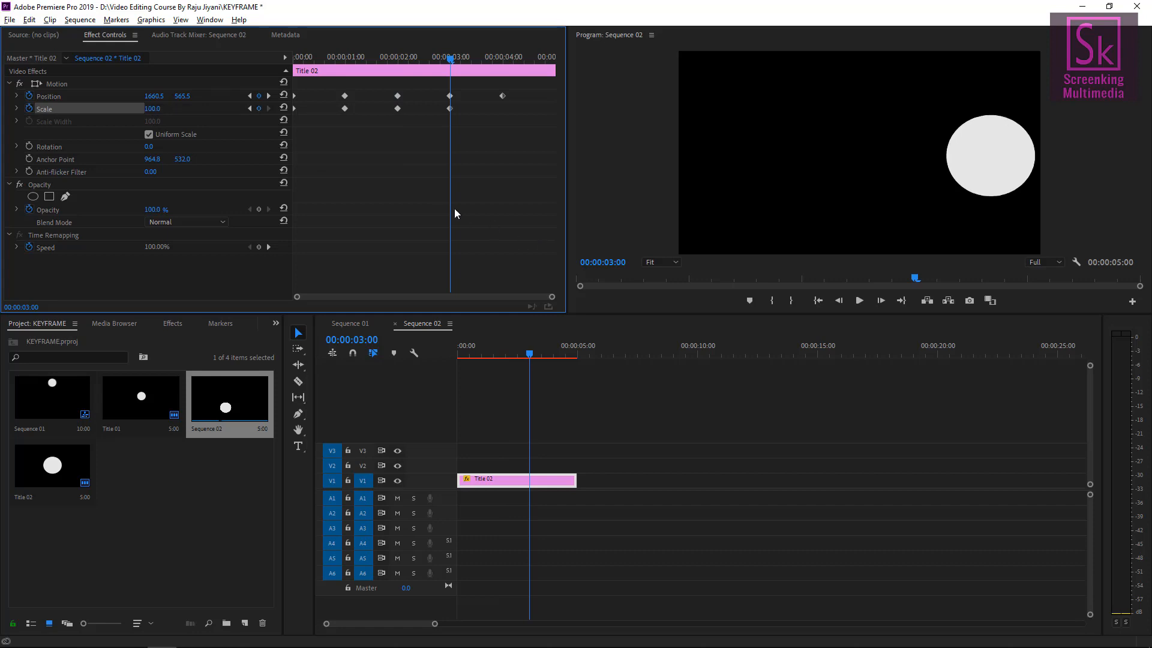
{"action": "left_click", "coordinate": [269, 96]}
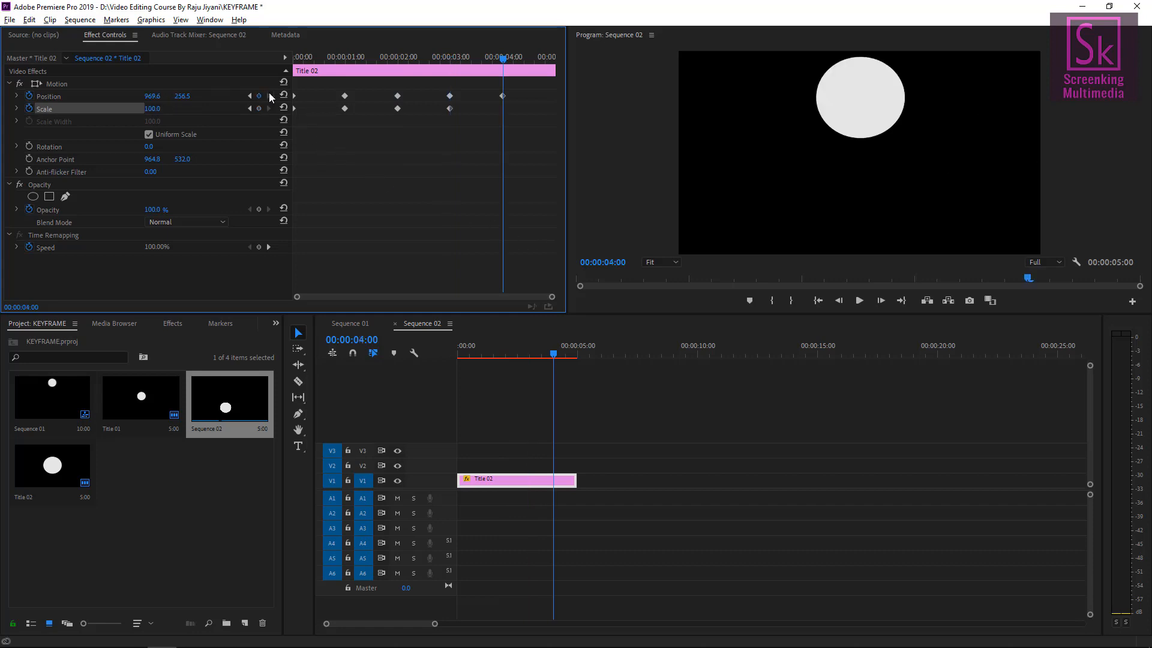
{"action": "left_click", "coordinate": [153, 109]}
{"action": "type", "text": "50"}
{"action": "key", "text": "Return"}
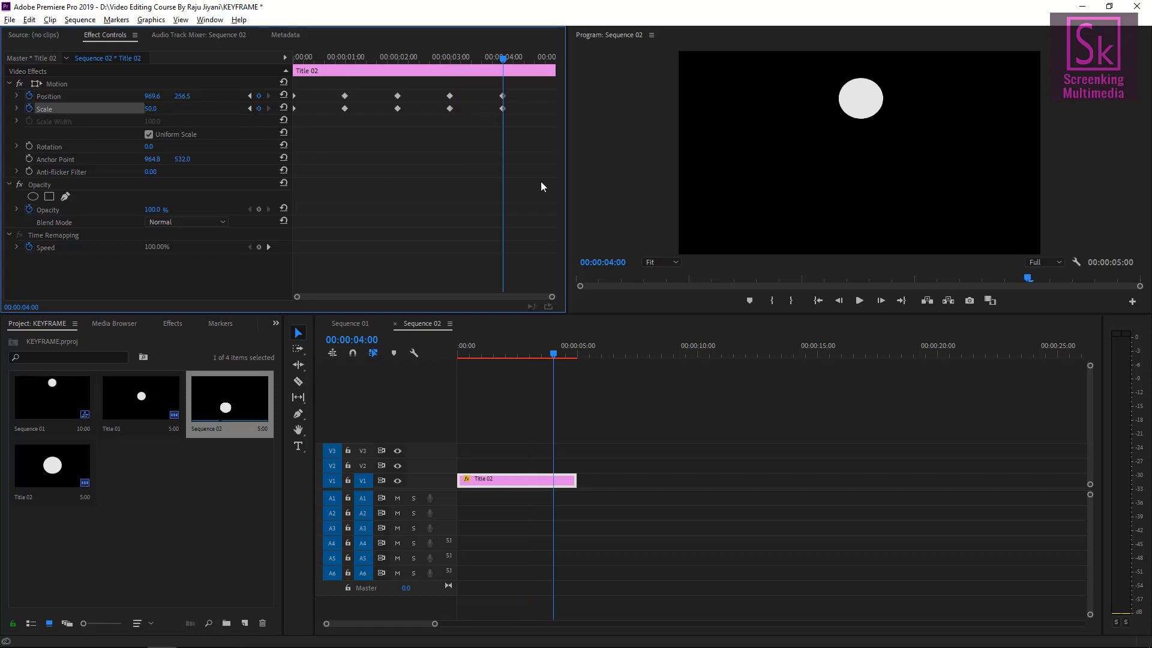
Play the sequence from the start to preview the combined position and scale animation.
{"action": "left_click", "coordinate": [559, 358]}
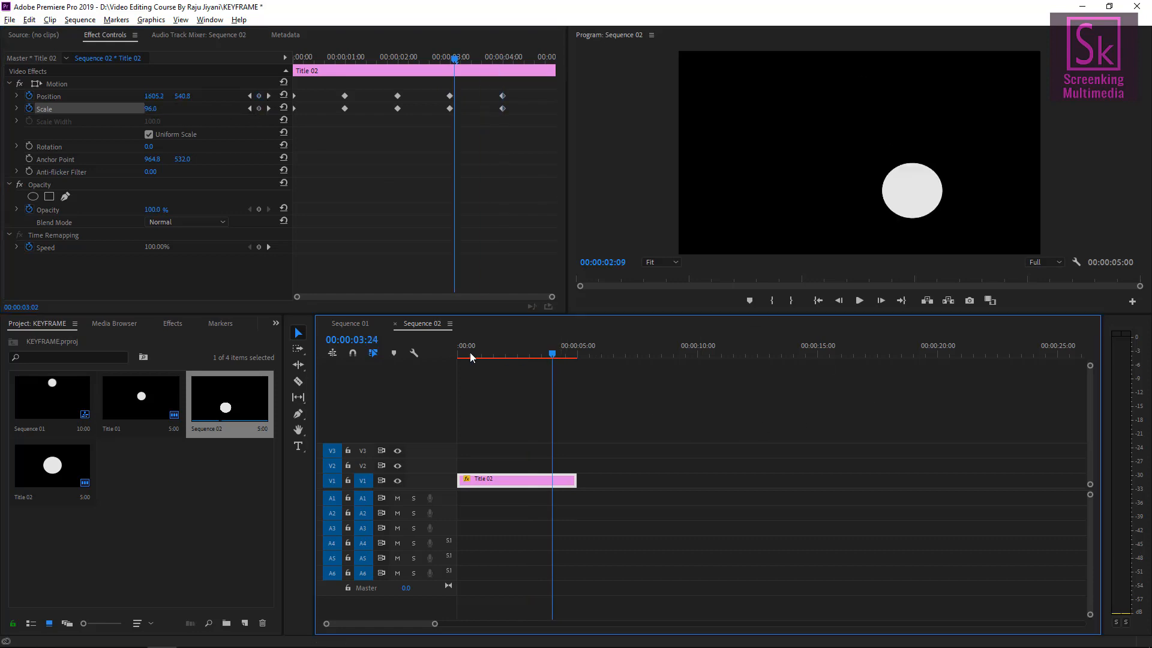
{"action": "key", "text": "Home"}
{"action": "key", "text": "space"}
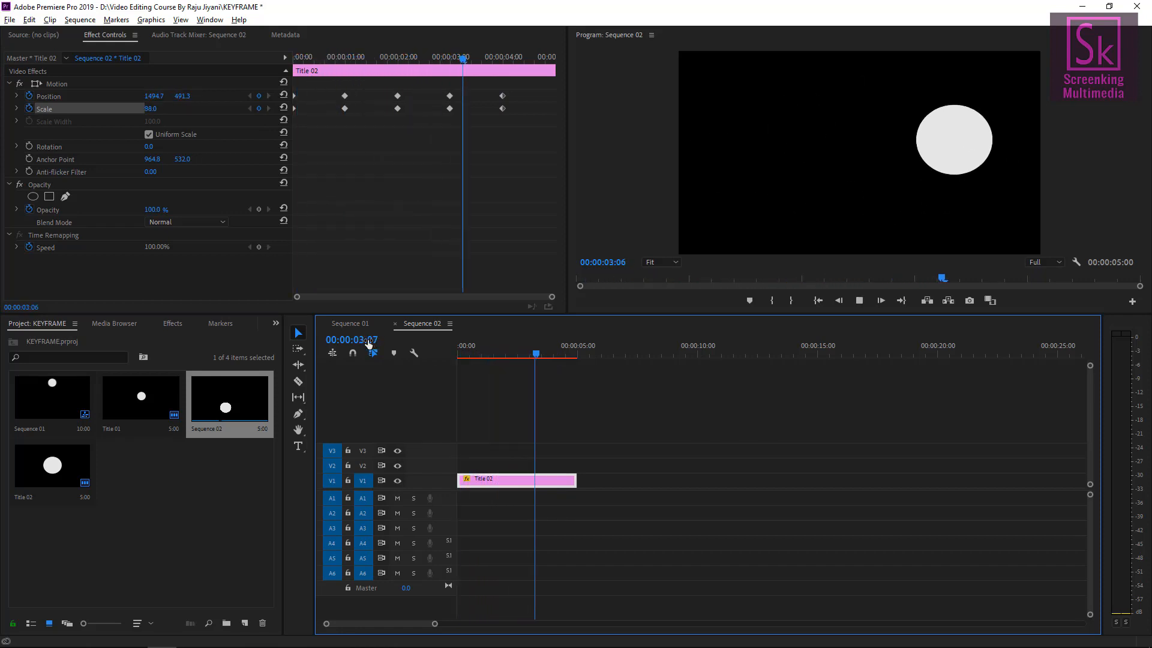
{"action": "key", "text": "space"}
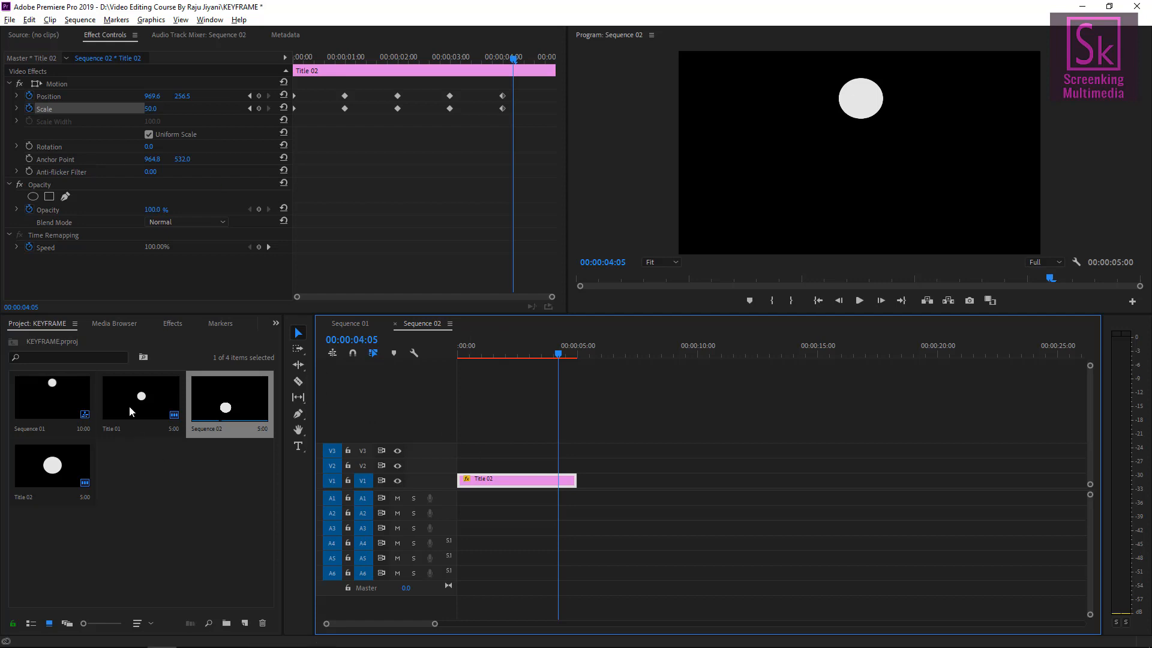
{"action": "left_click_drag", "start_coordinate": [129, 405], "coordinate": [694, 474]}
{"action": "left_click", "coordinate": [667, 348]}
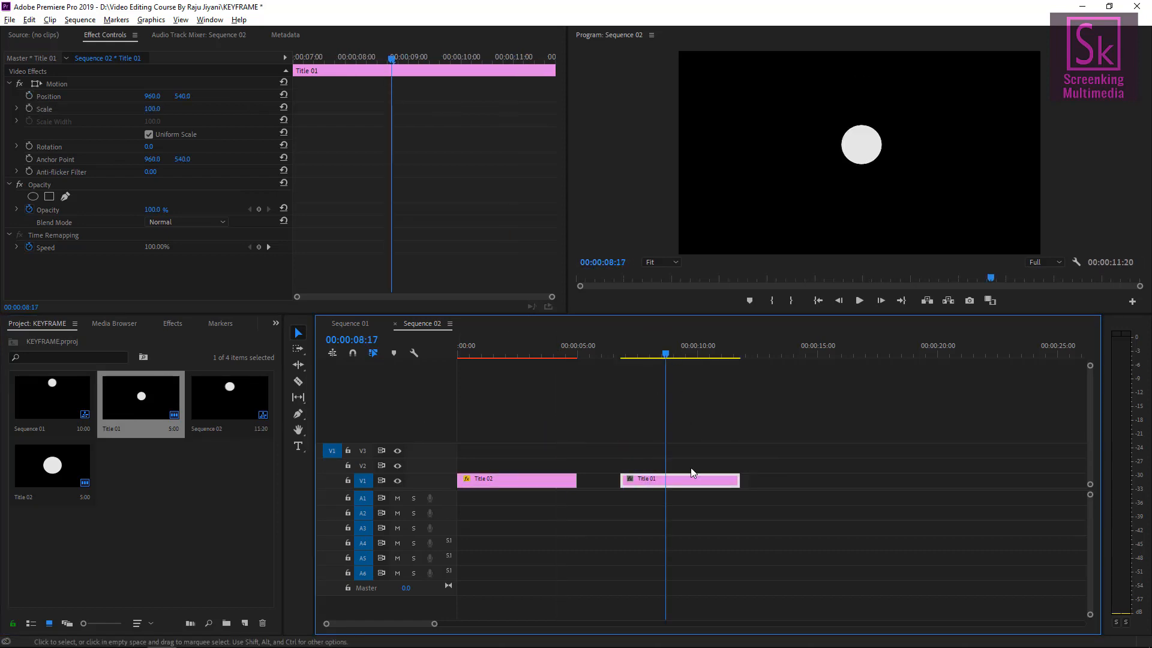
{"action": "left_click", "coordinate": [154, 109]}
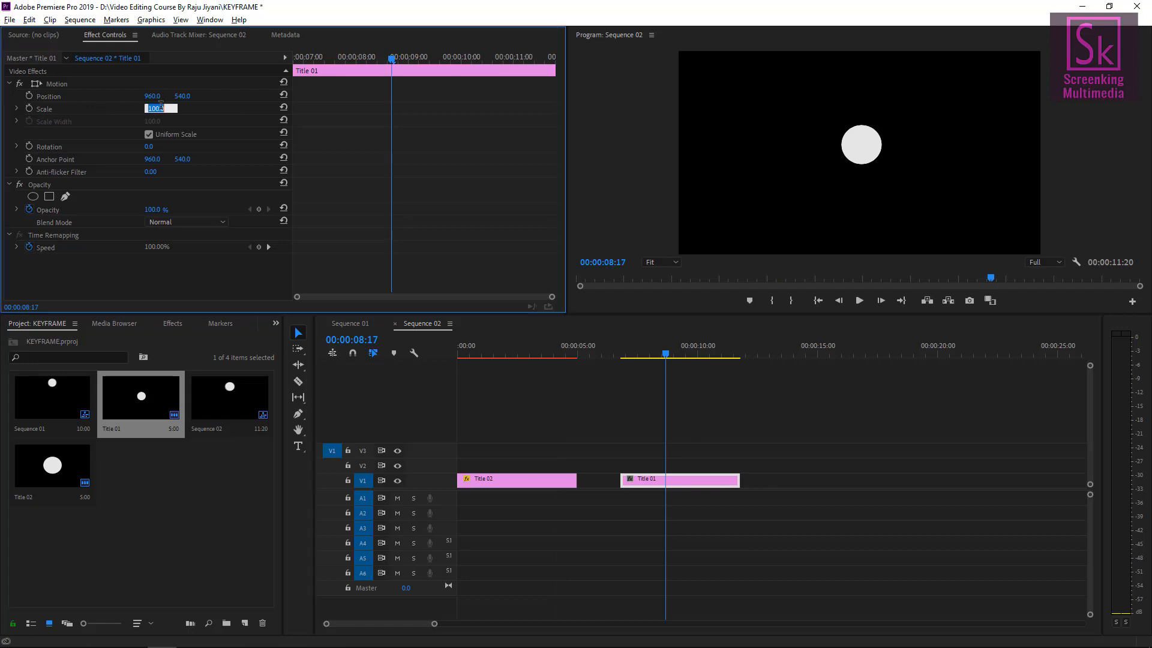
{"action": "left_click", "coordinate": [265, 154]}
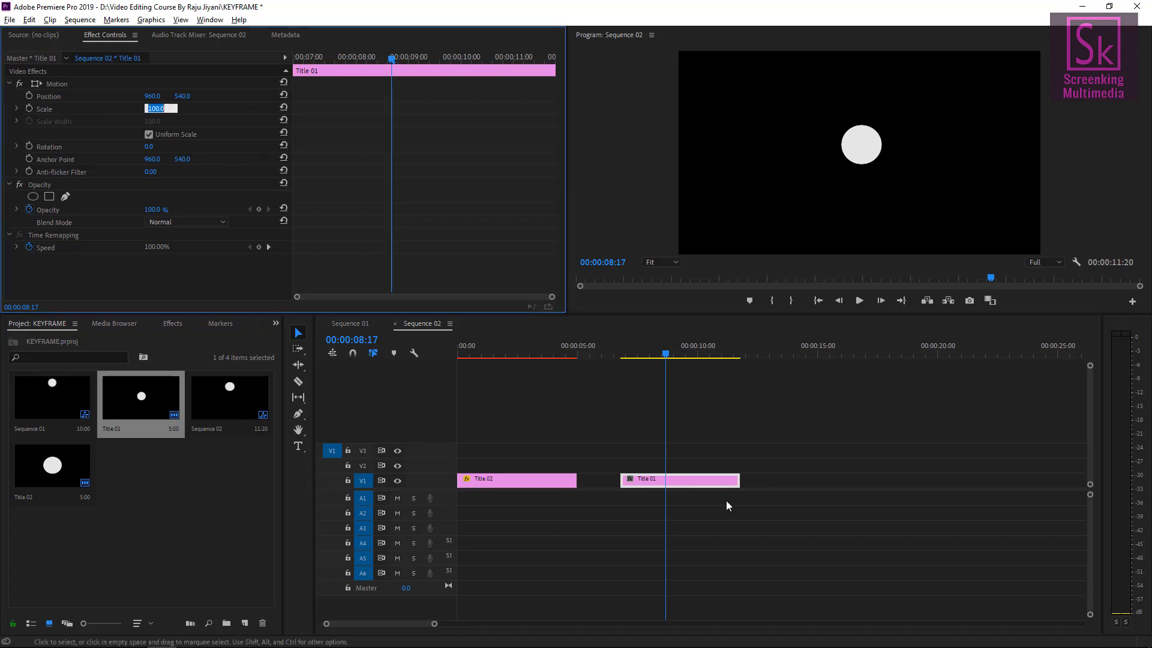
{"action": "left_click", "coordinate": [747, 440]}
{"action": "left_click", "coordinate": [690, 477]}
{"action": "key", "text": "Delete"}
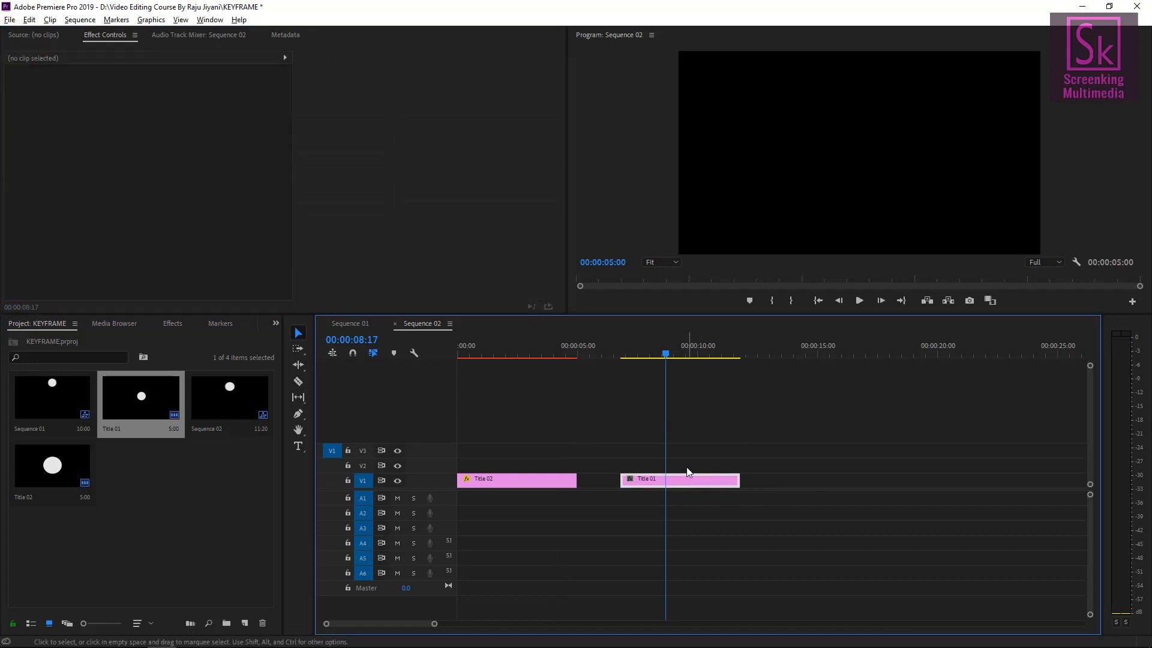
{"action": "right_click", "coordinate": [179, 500]}
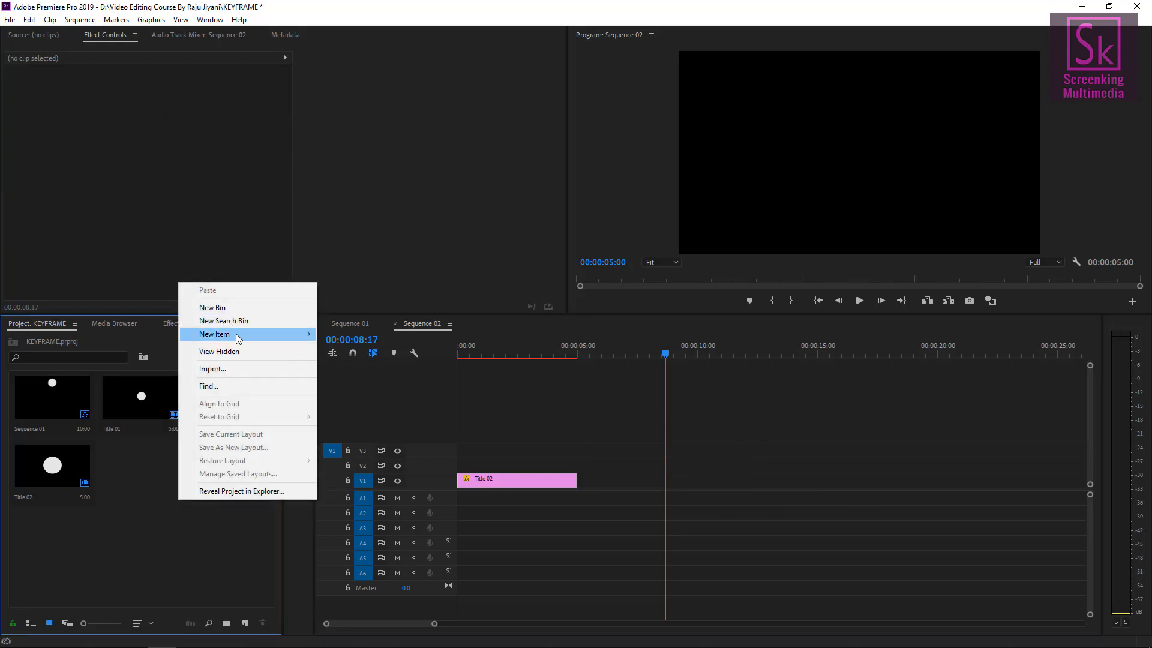
{"action": "mouse_move", "coordinate": [236, 333]}
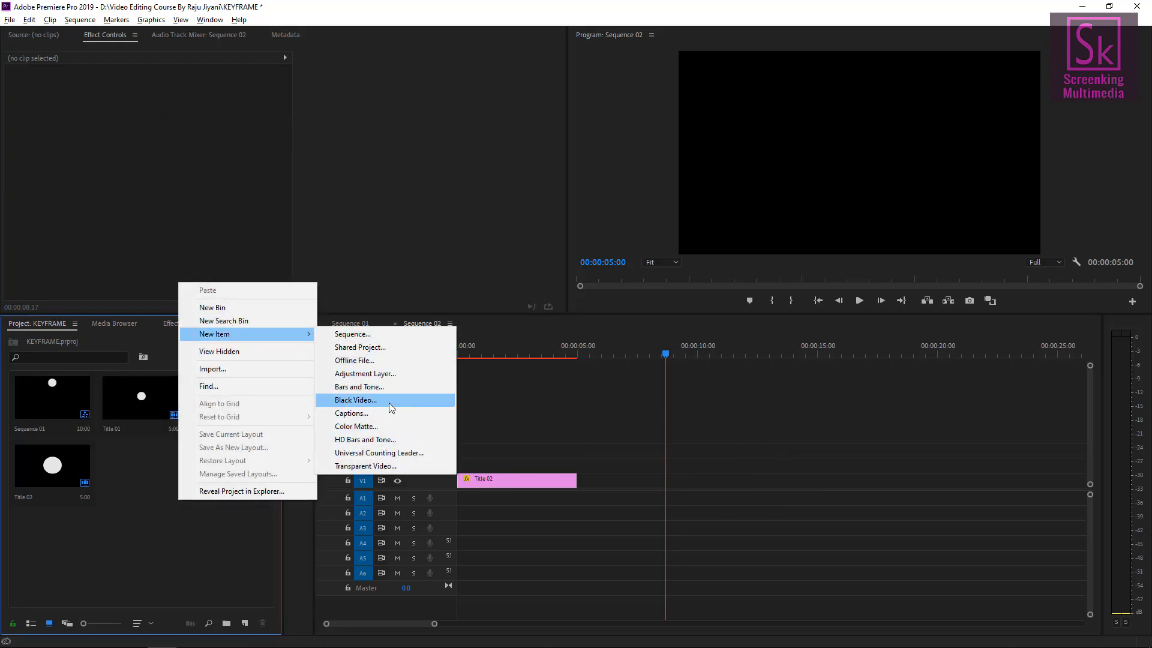
{"action": "left_click", "coordinate": [217, 229]}
Create a new legacy title, accepting the default video settings.
{"action": "left_click", "coordinate": [9, 19]}
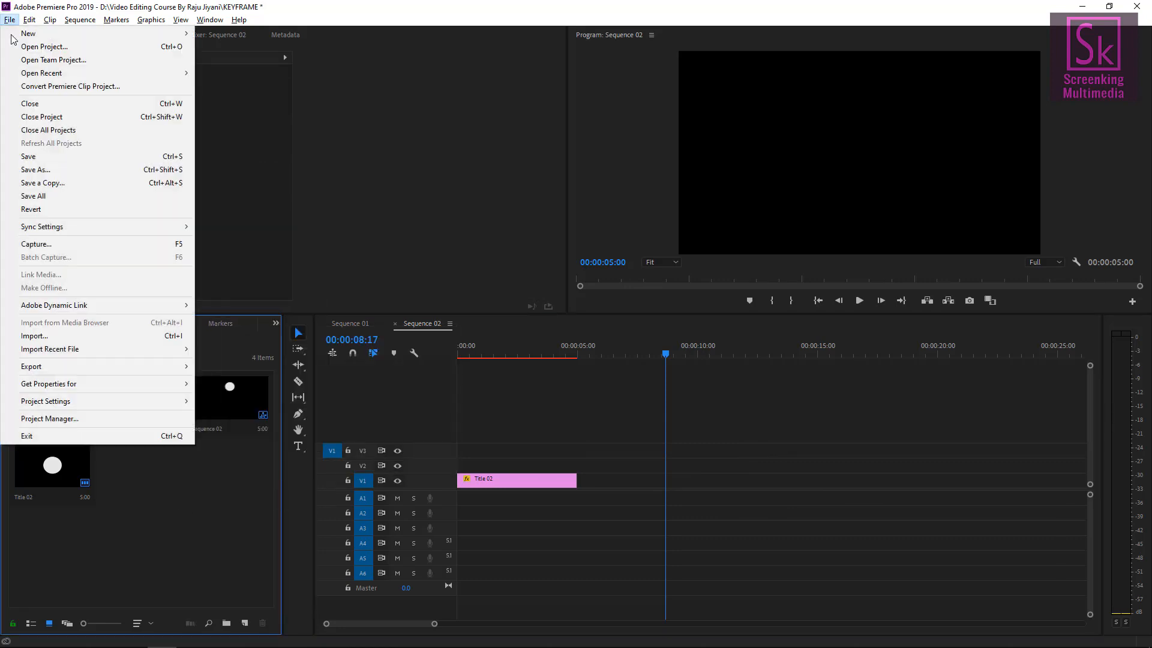
{"action": "mouse_move", "coordinate": [26, 35]}
{"action": "left_click", "coordinate": [312, 167]}
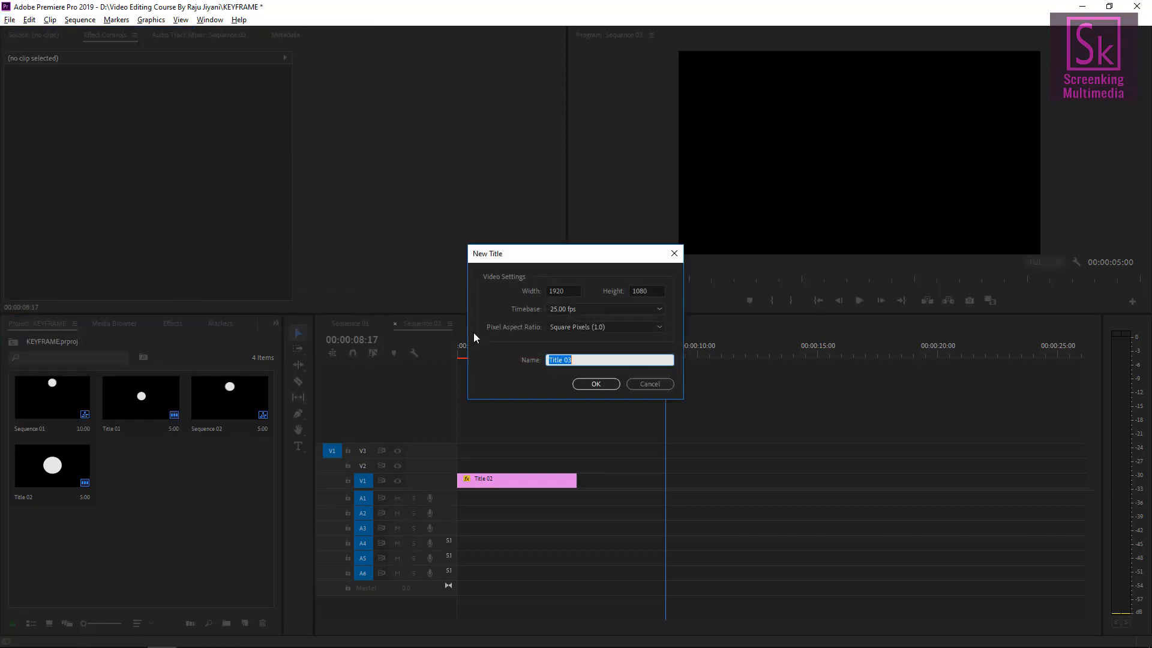
{"action": "left_click", "coordinate": [592, 385]}
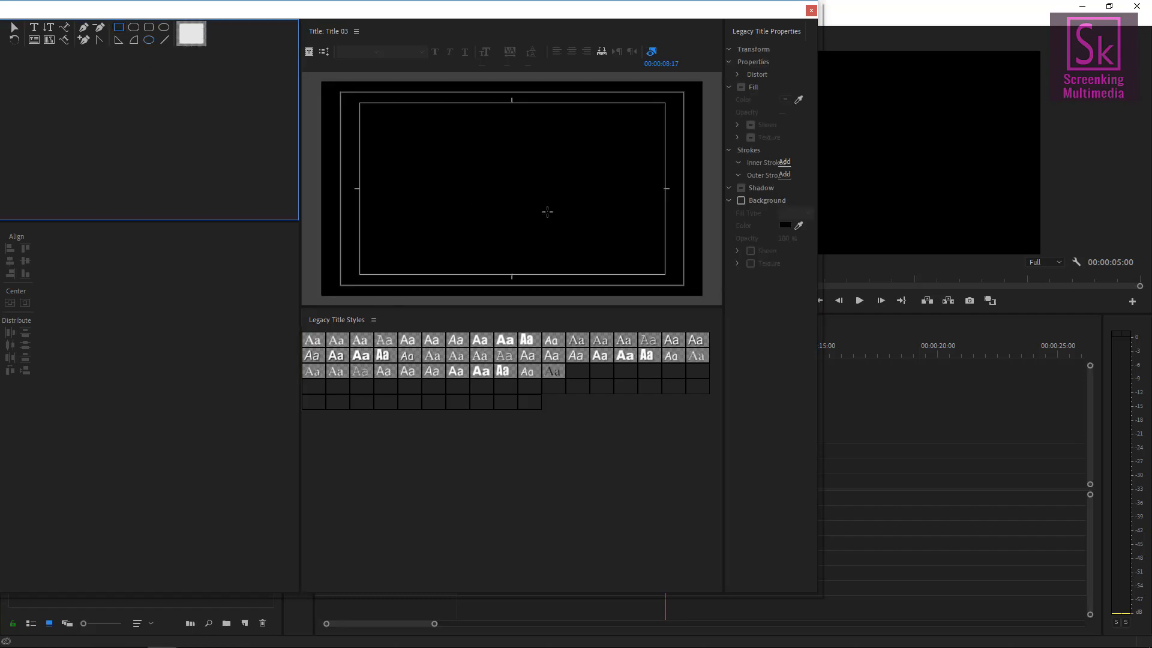
{"action": "mouse_move", "coordinate": [461, 120]}
{"action": "left_mouse_down"}
{"action": "mouse_move", "coordinate": [523, 250]}
{"action": "mouse_move", "coordinate": [556, 271]}
{"action": "left_mouse_up"}
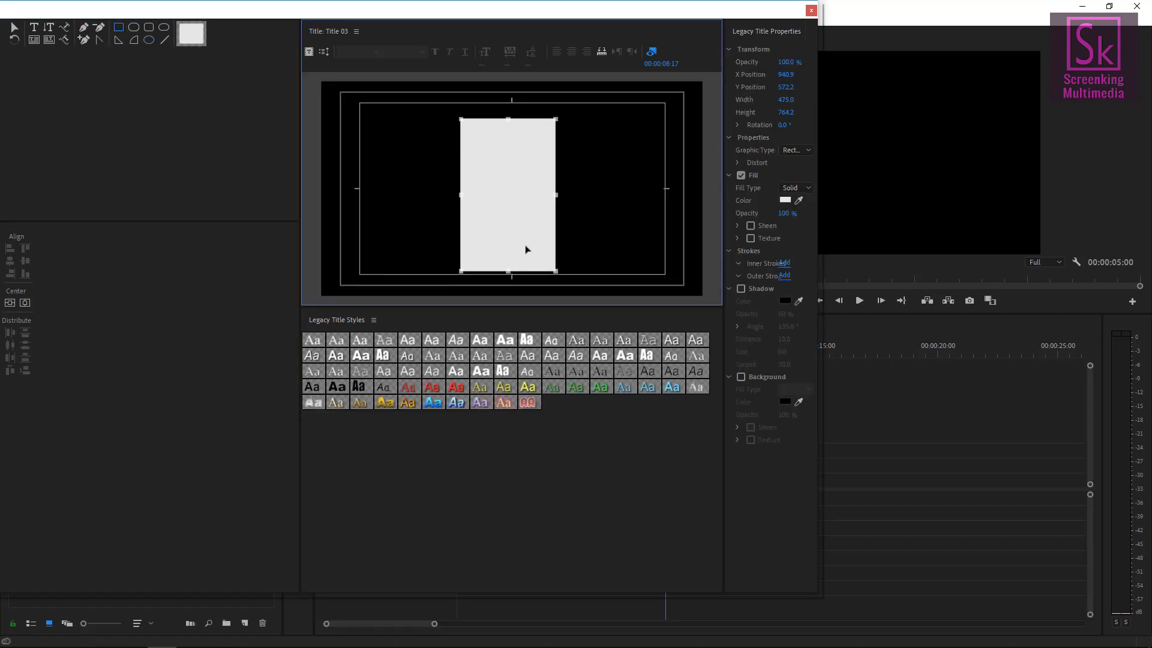
{"action": "left_click_drag", "start_coordinate": [517, 229], "coordinate": [520, 225]}
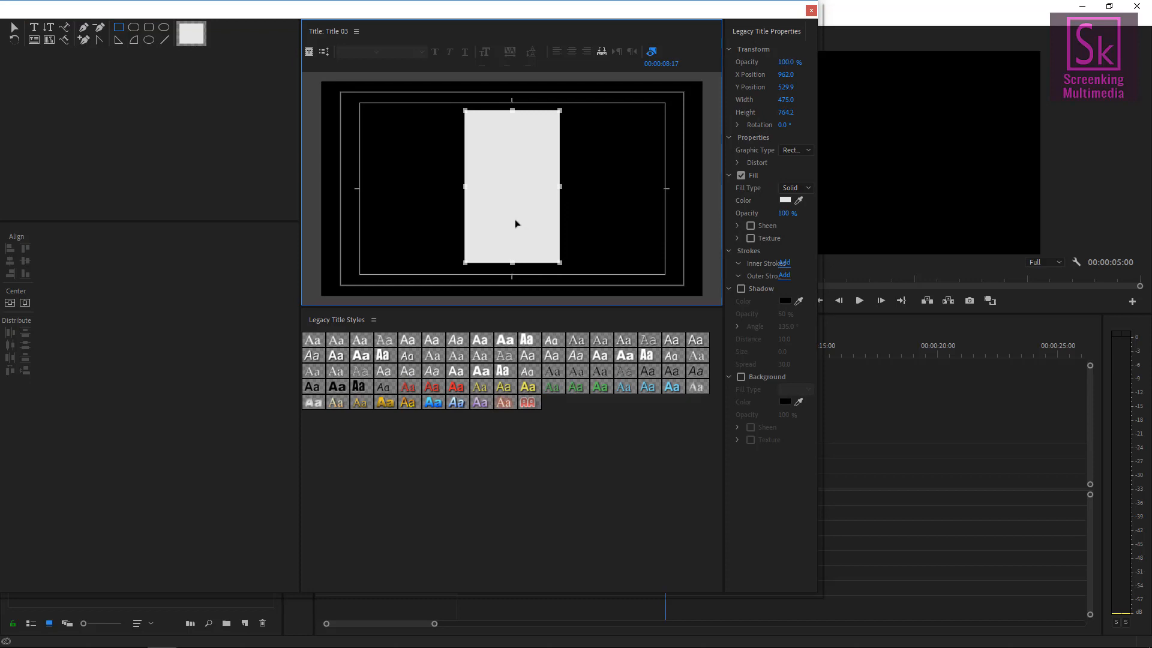
{"action": "key", "text": "Delete"}
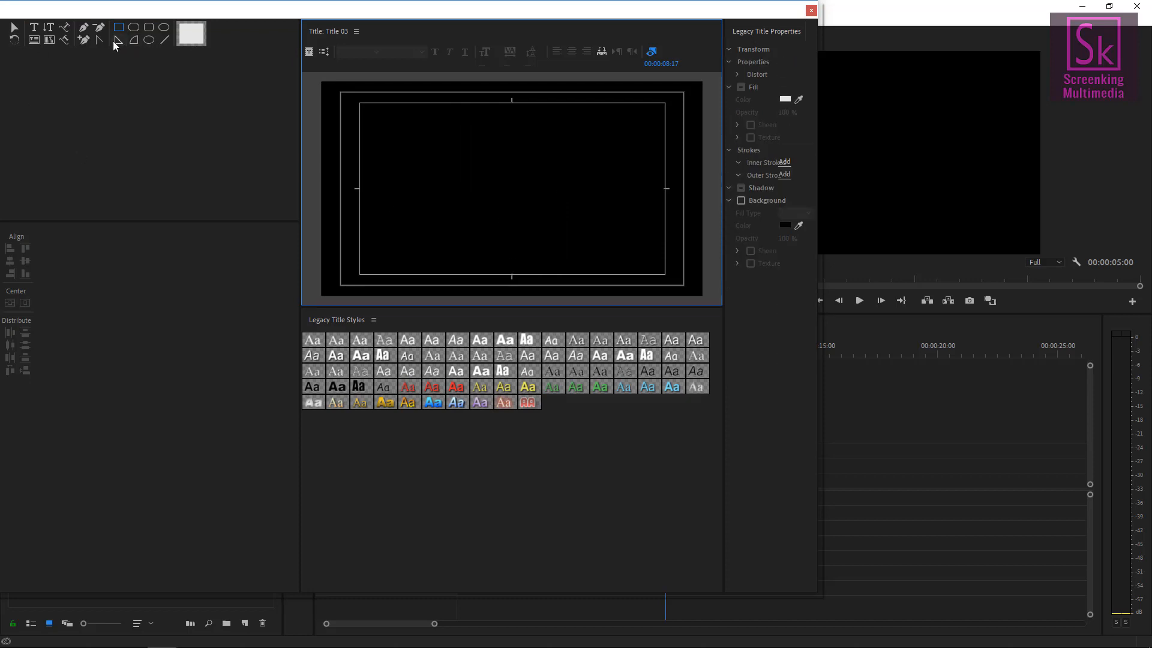
Draw a wedge shape about 596 x 526 px and rotate it to about 137.5°.
{"action": "left_click", "coordinate": [117, 40]}
{"action": "left_click_drag", "start_coordinate": [474, 151], "coordinate": [522, 220]}
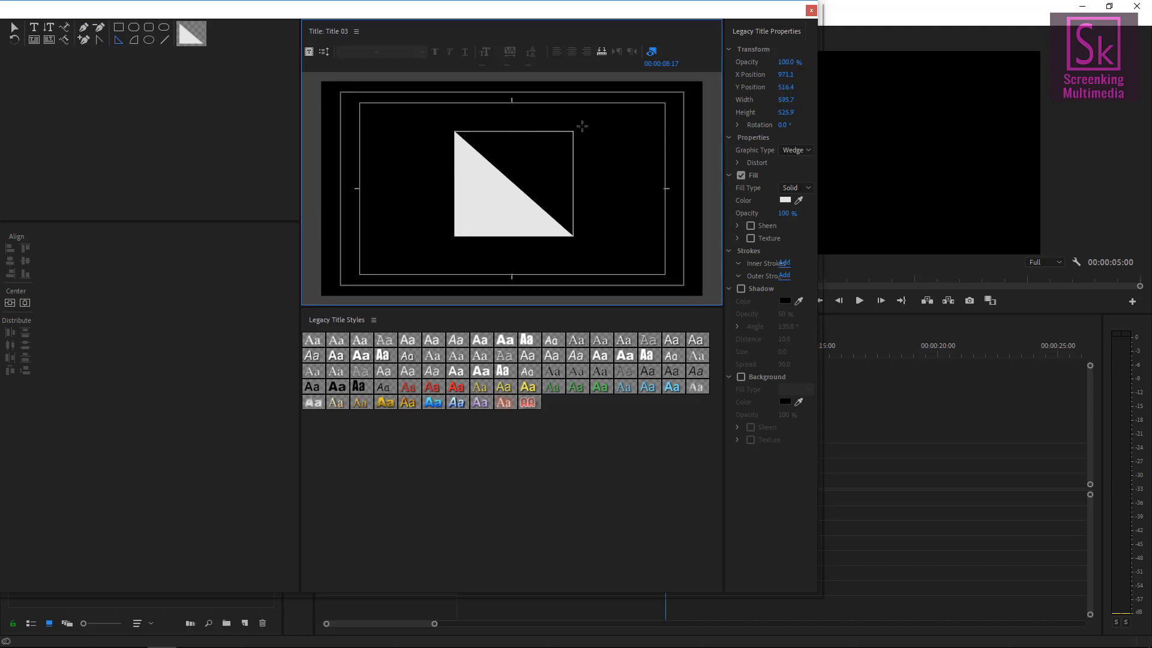
{"action": "left_click_drag", "start_coordinate": [581, 126], "coordinate": [507, 239]}
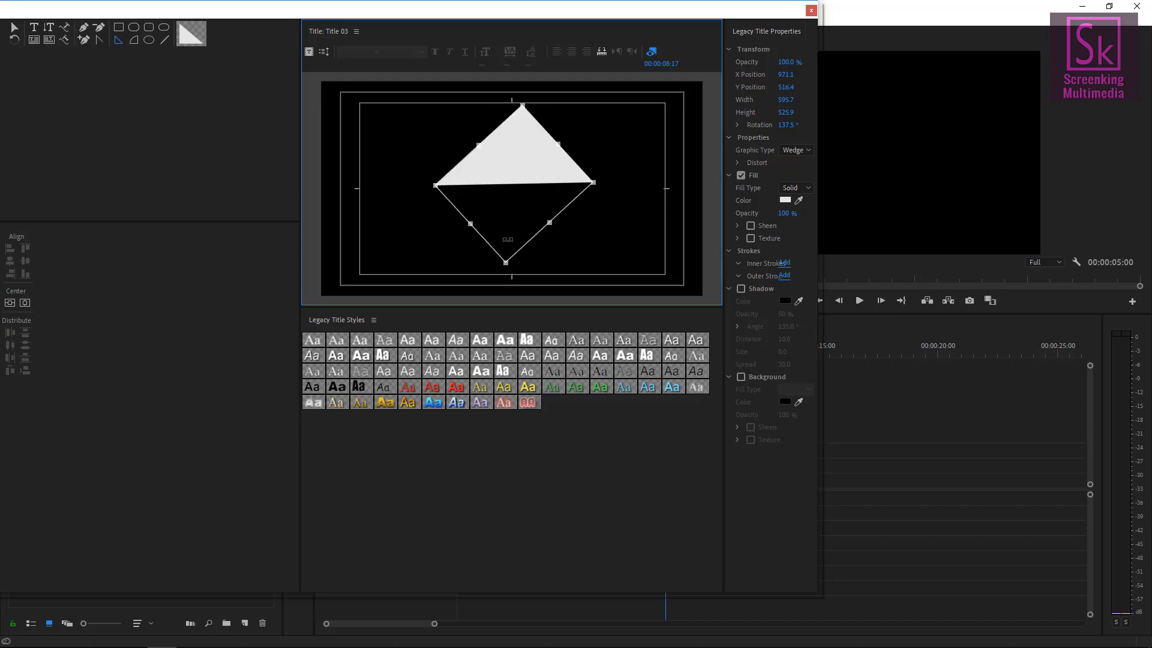
Resize the wedge to about 630 x 598 px, move it to the frame's centre, and close the titler.
{"action": "left_click_drag", "start_coordinate": [549, 223], "coordinate": [616, 187]}
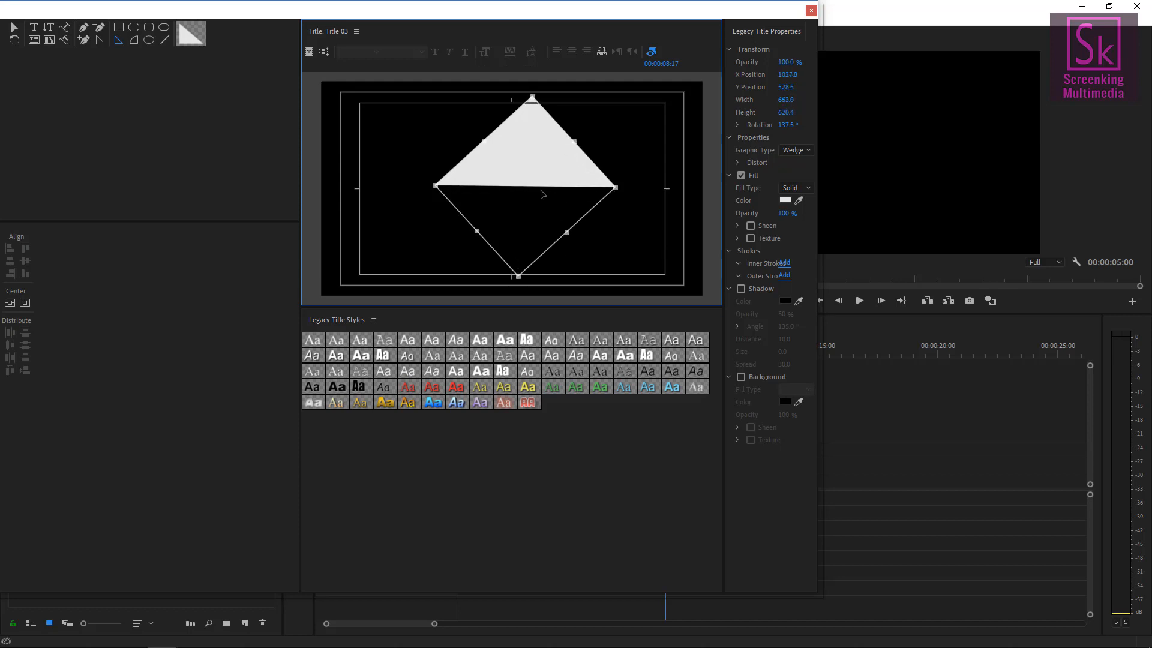
{"action": "mouse_move", "coordinate": [436, 186]}
{"action": "left_mouse_down"}
{"action": "mouse_move", "coordinate": [457, 184]}
{"action": "mouse_move", "coordinate": [439, 184]}
{"action": "left_mouse_up"}
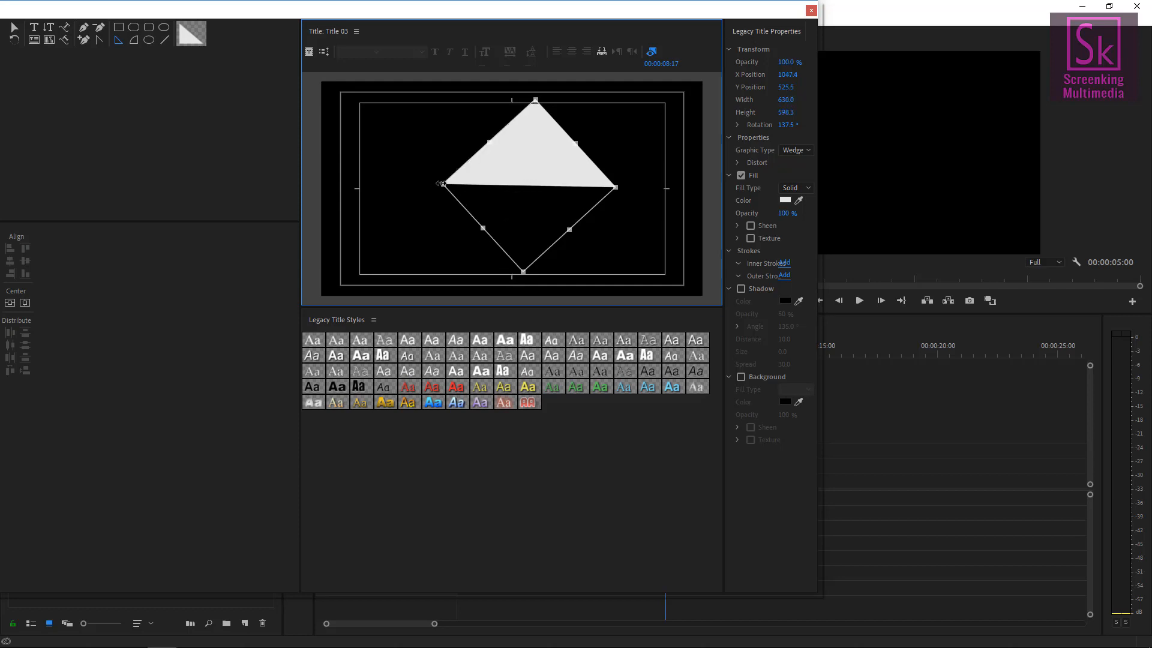
{"action": "left_click_drag", "start_coordinate": [561, 174], "coordinate": [543, 178]}
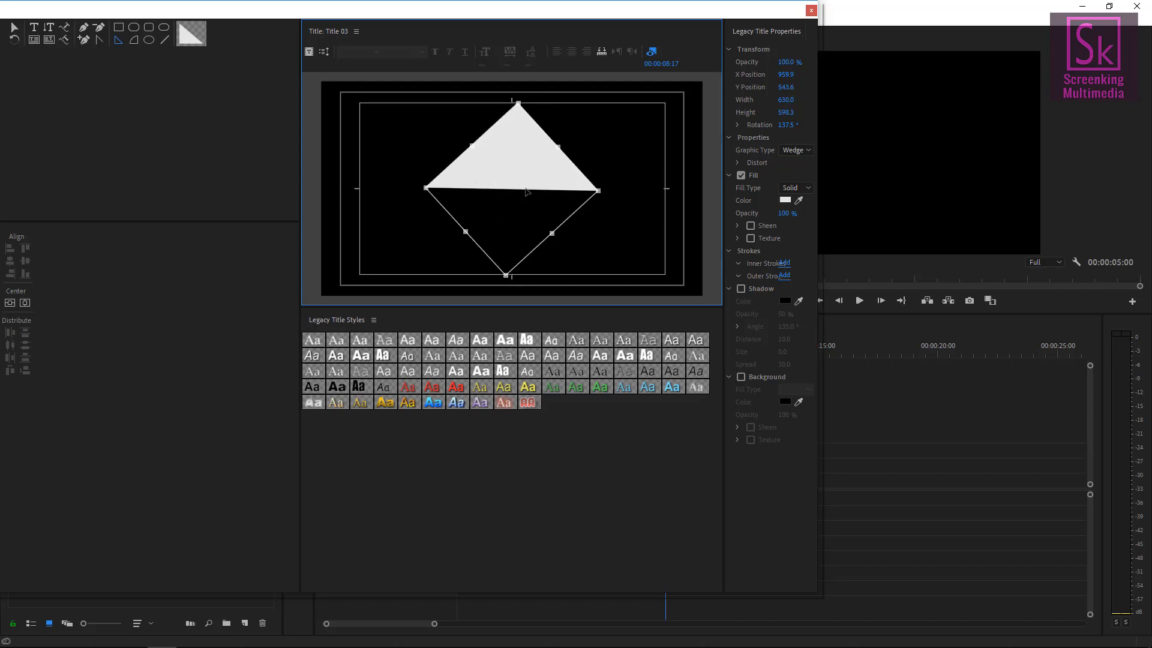
{"action": "left_click", "coordinate": [811, 10]}
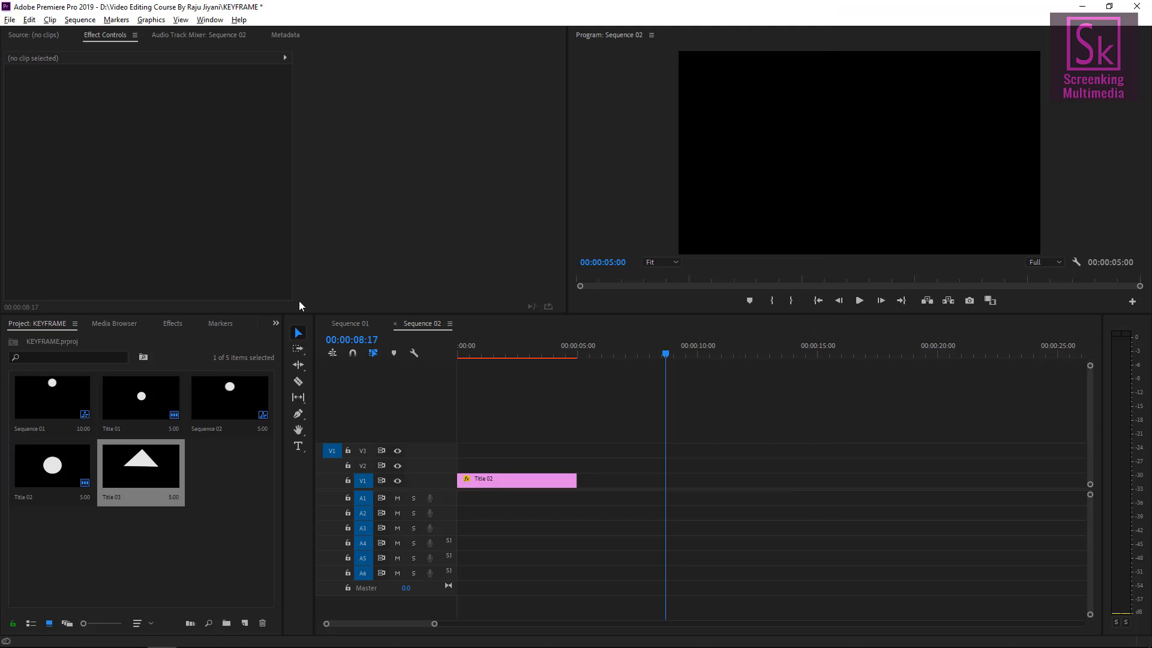
Place Title 03 on track V1 after Title 02 in Sequence 02.
{"action": "left_click_drag", "start_coordinate": [133, 467], "coordinate": [665, 480]}
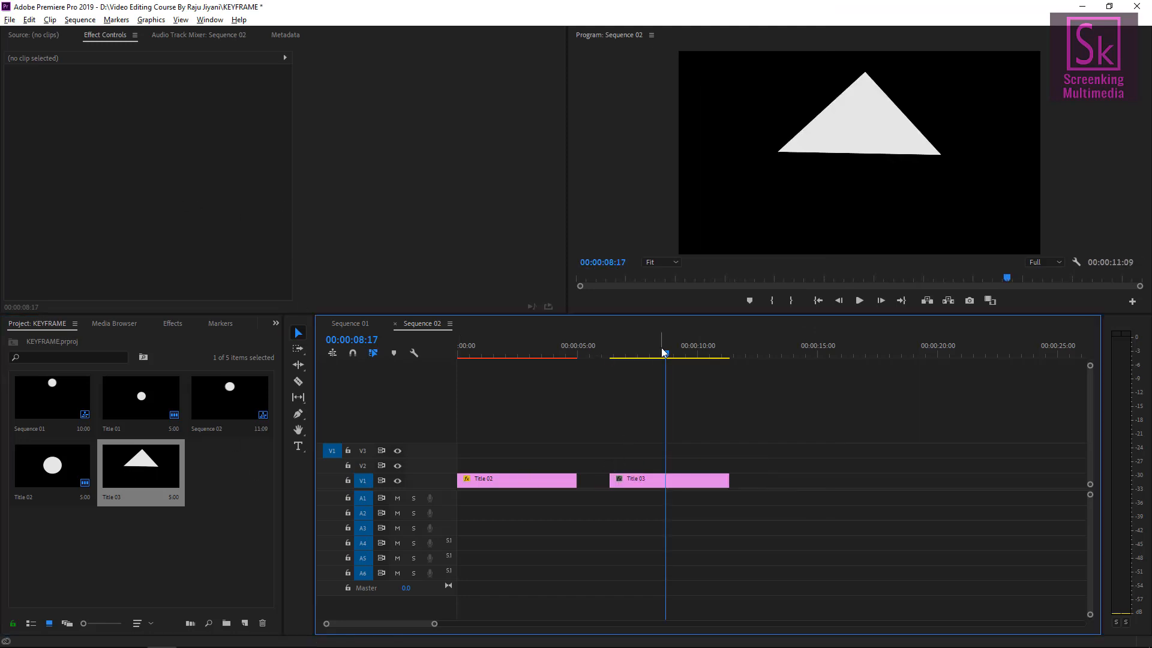
{"action": "mouse_move", "coordinate": [664, 355]}
{"action": "left_mouse_down"}
{"action": "mouse_move", "coordinate": [637, 356]}
{"action": "mouse_move", "coordinate": [648, 356]}
{"action": "left_mouse_up"}
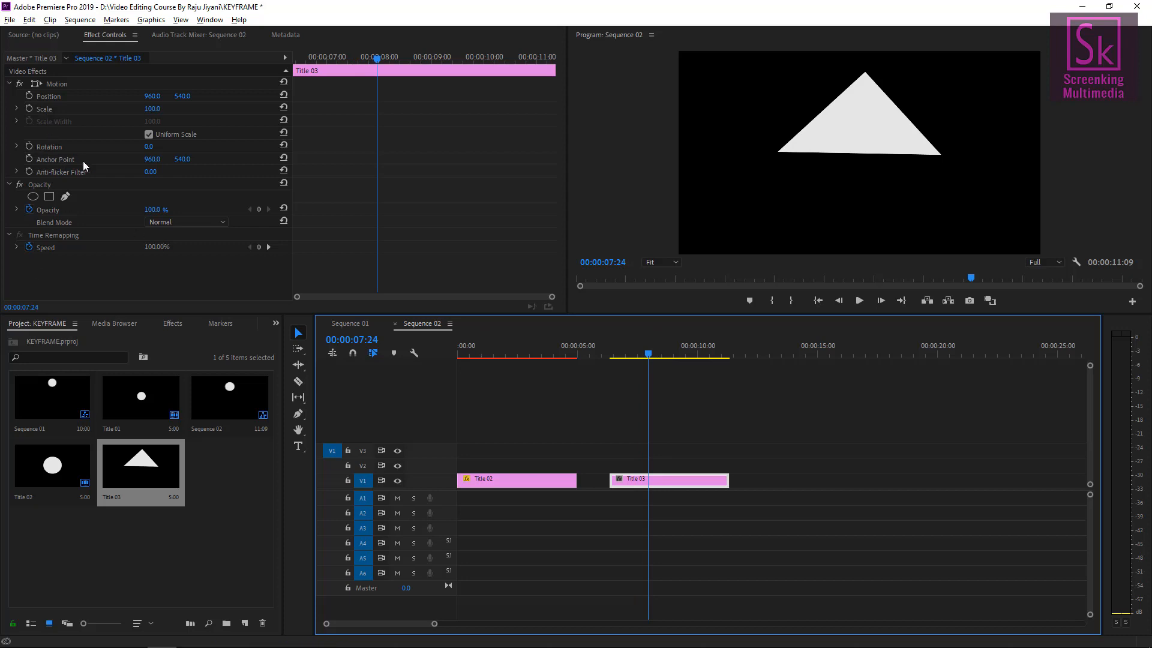
Move the anchor point of Title 03 from the frame centre to the triangle's top apex.
{"action": "left_click", "coordinate": [55, 83]}
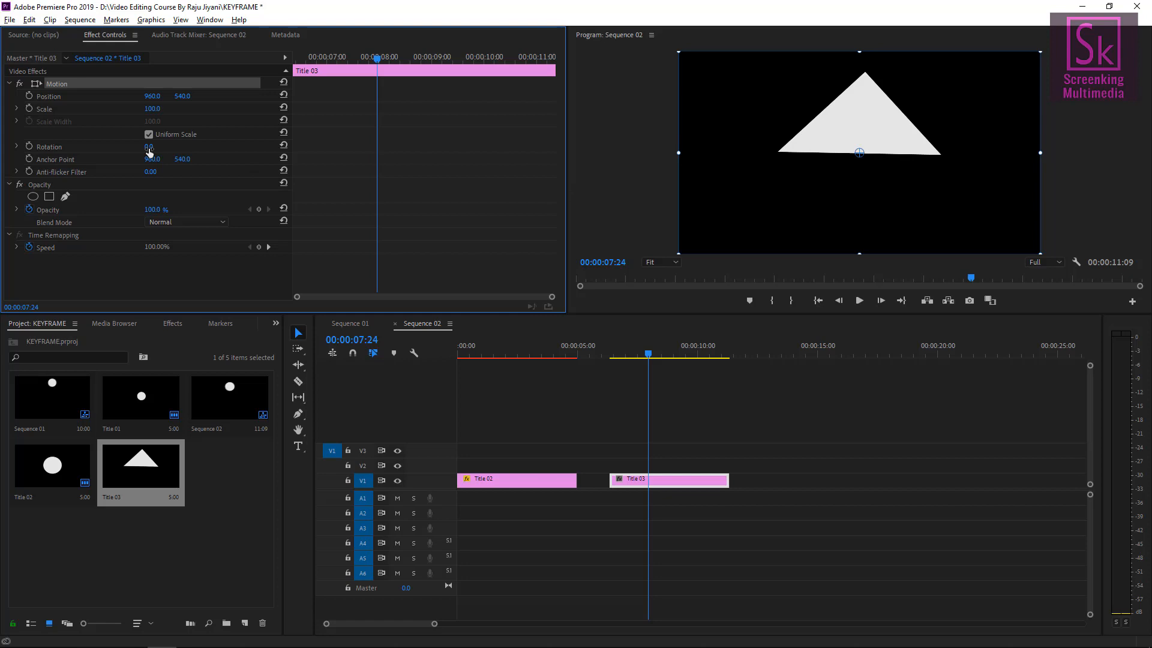
{"action": "left_click_drag", "start_coordinate": [149, 150], "coordinate": [351, 150]}
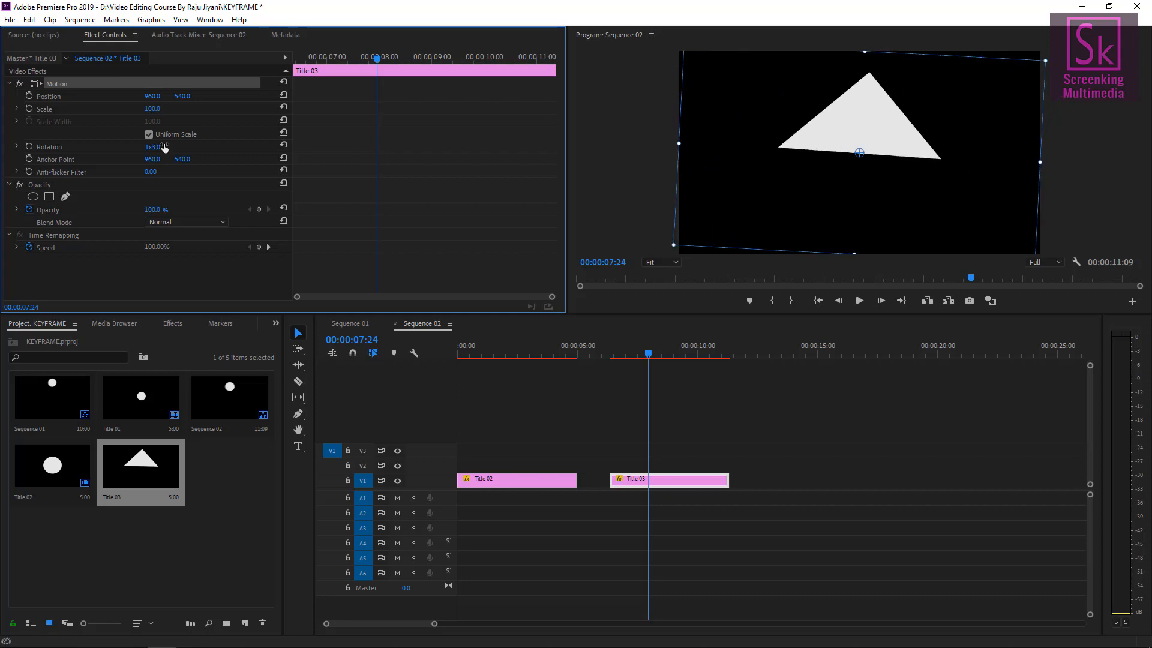
{"action": "key", "text": "ctrl+z"}
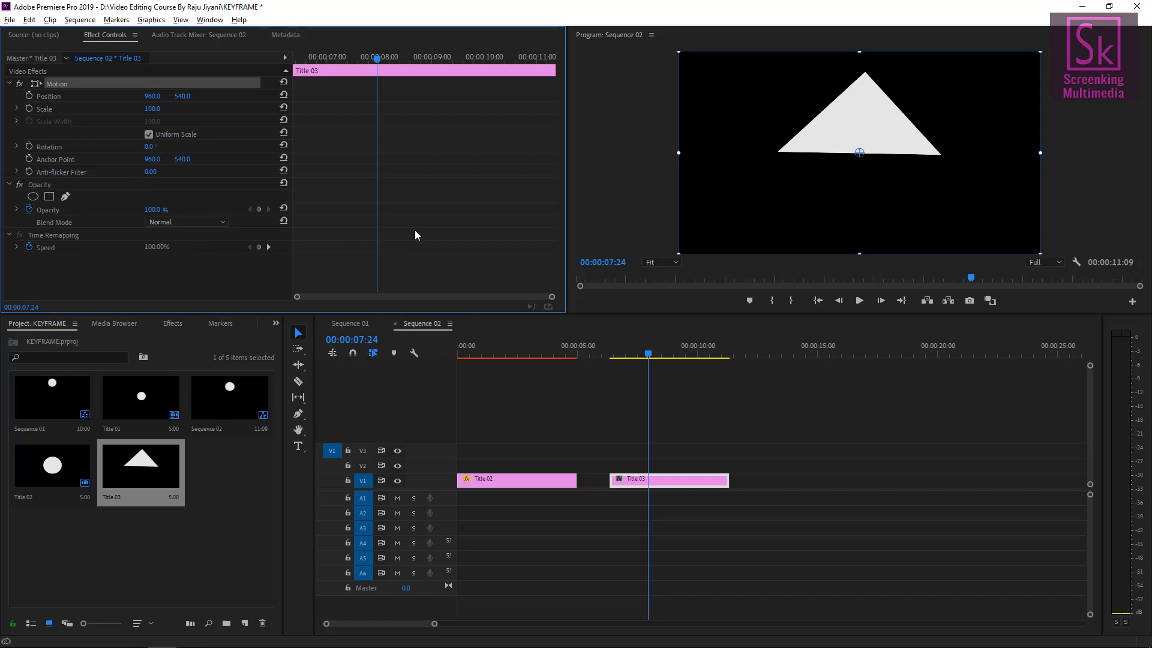
{"action": "left_click_drag", "start_coordinate": [860, 153], "coordinate": [871, 81]}
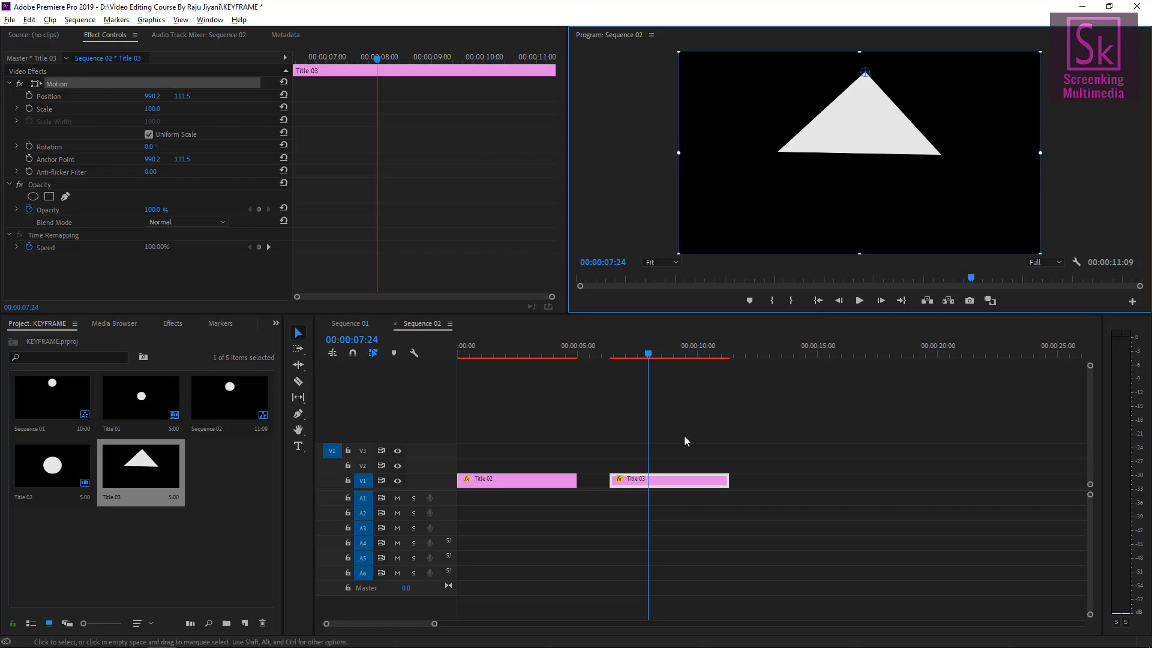
At the start of Title 03, turn on Rotation keyframing and set the rotation to 38°.
{"action": "left_click", "coordinate": [622, 354]}
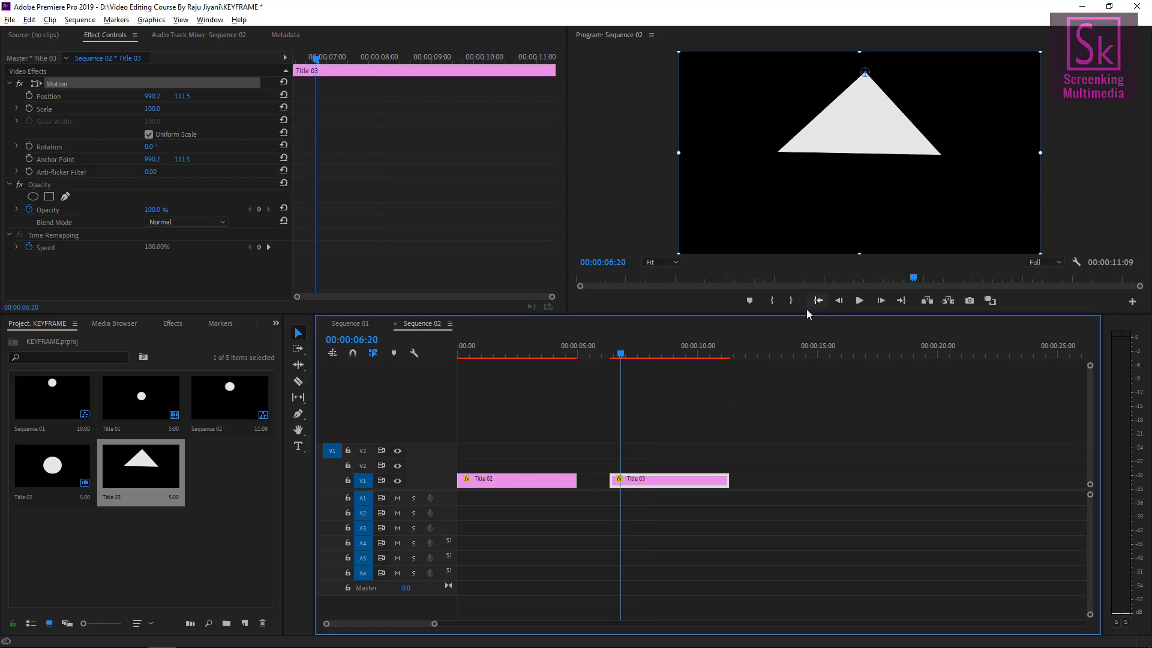
{"action": "key", "text": "Up"}
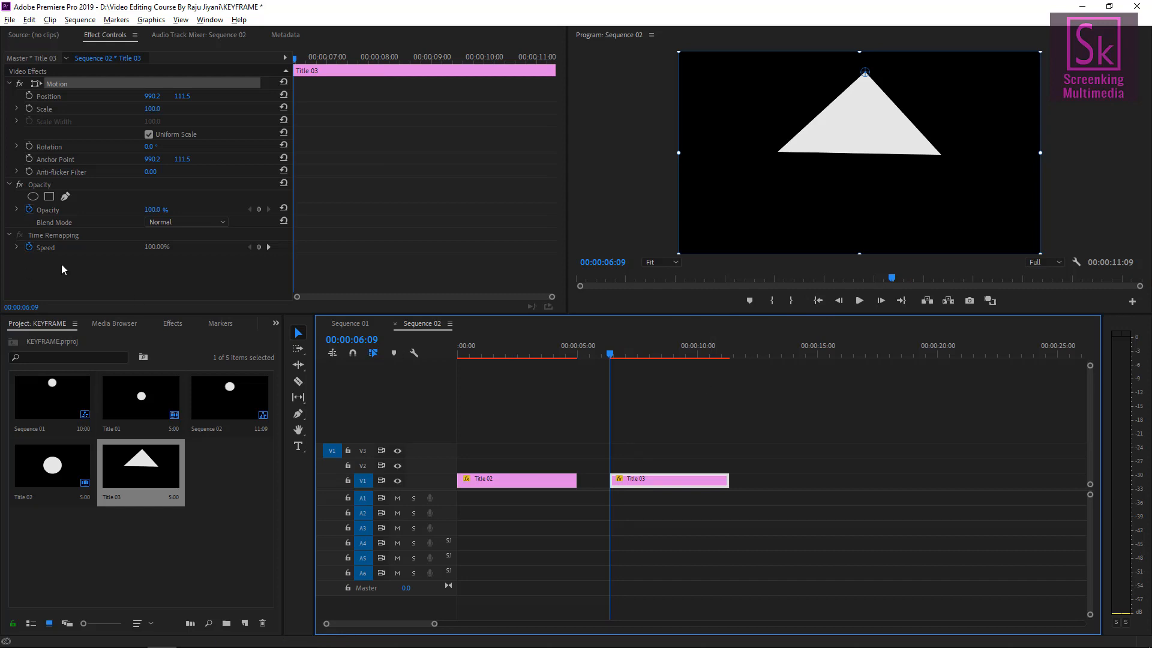
{"action": "left_click", "coordinate": [29, 147]}
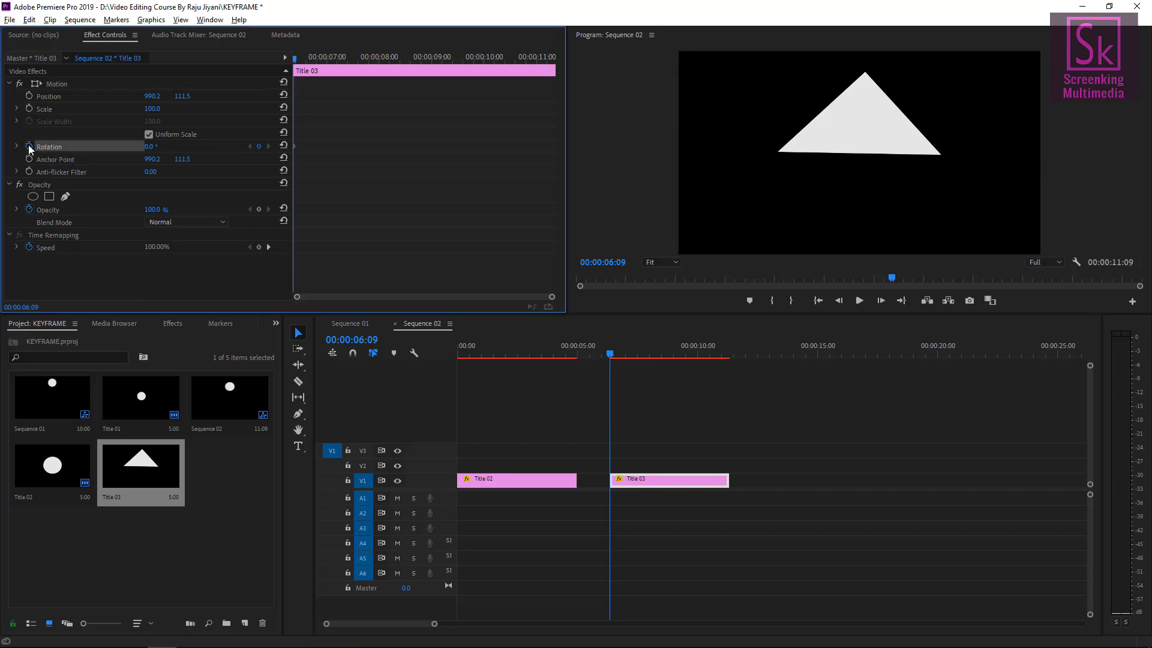
{"action": "left_click", "coordinate": [57, 85]}
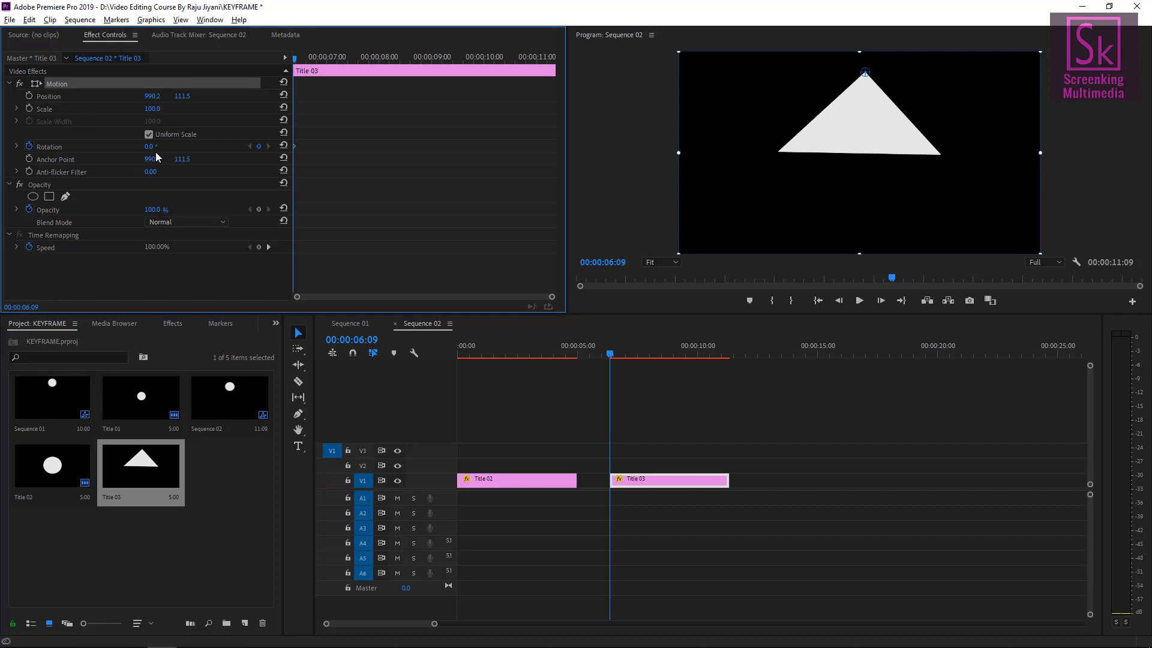
{"action": "left_click_drag", "start_coordinate": [149, 150], "coordinate": [172, 150]}
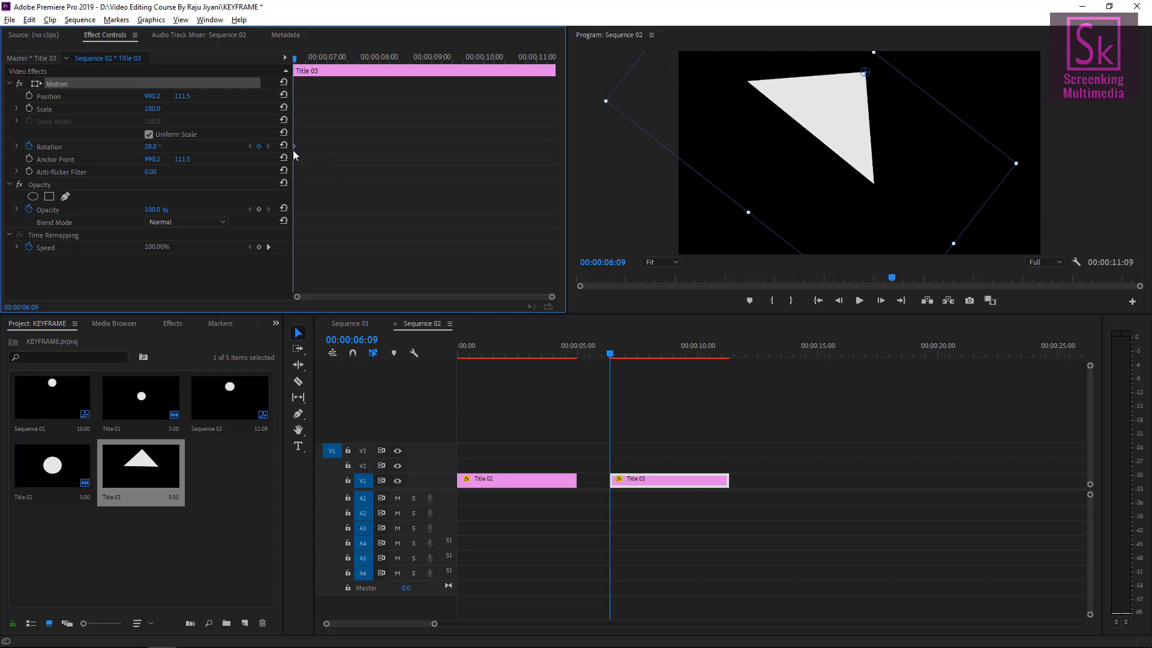
Go to 00:00:08:09 and set the rotation to -38° to add a keyframe.
{"action": "left_click", "coordinate": [619, 266]}
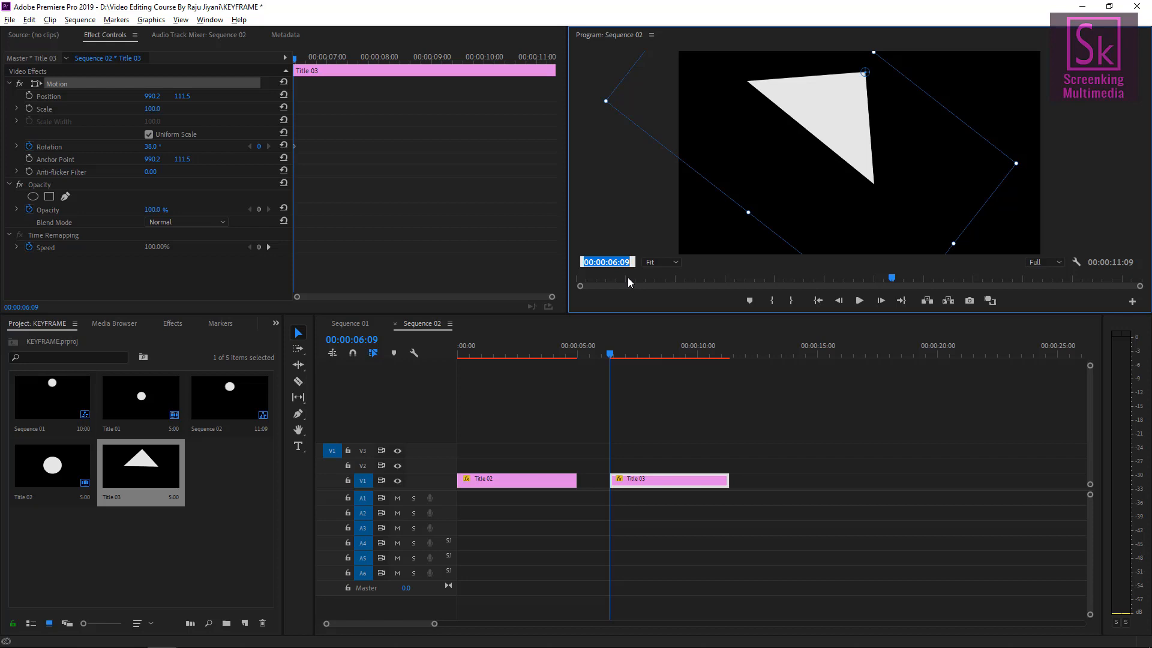
{"action": "type", "text": "08"}
{"action": "key", "text": "Return"}
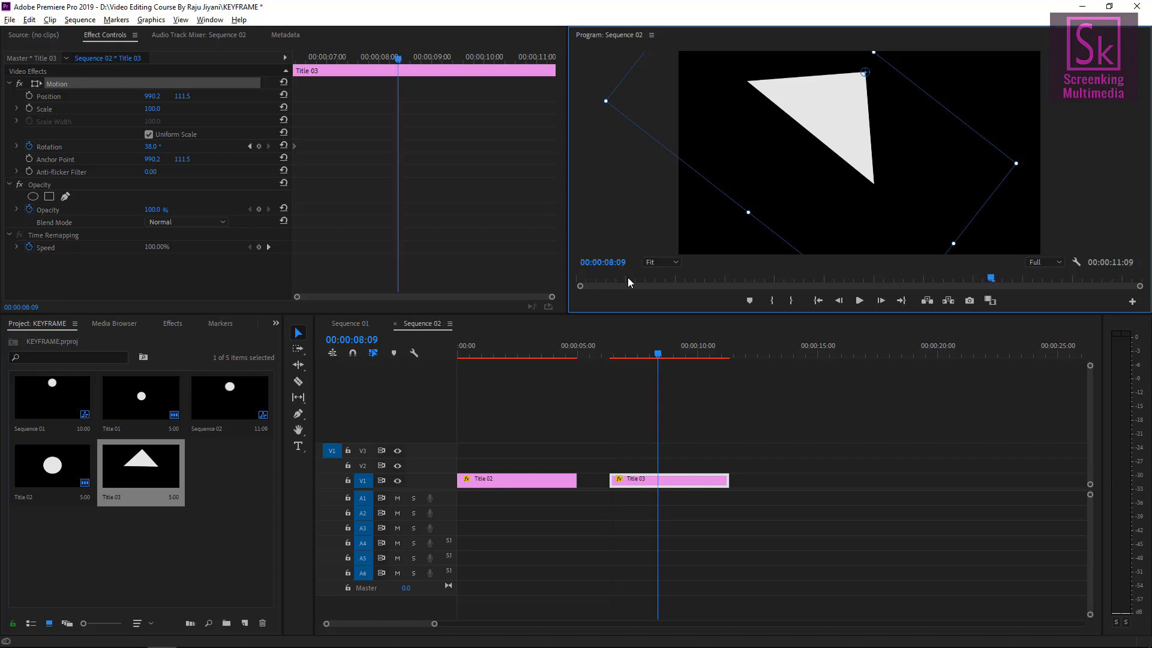
{"action": "left_click", "coordinate": [151, 147]}
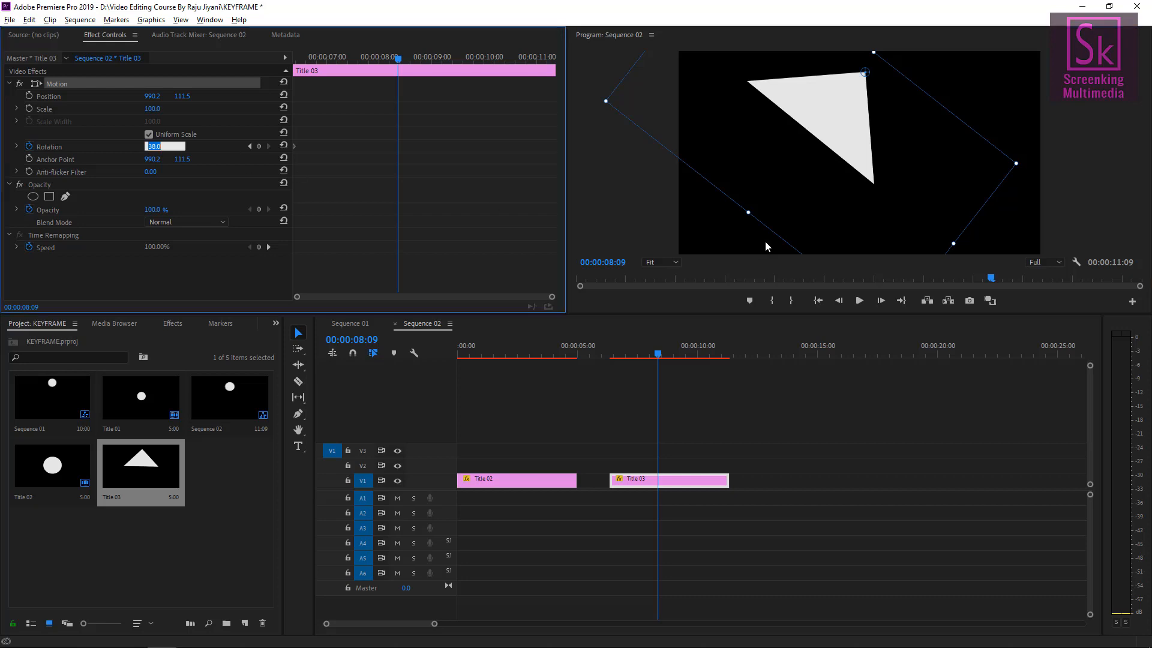
{"action": "type", "text": "-38"}
{"action": "key", "text": "Return"}
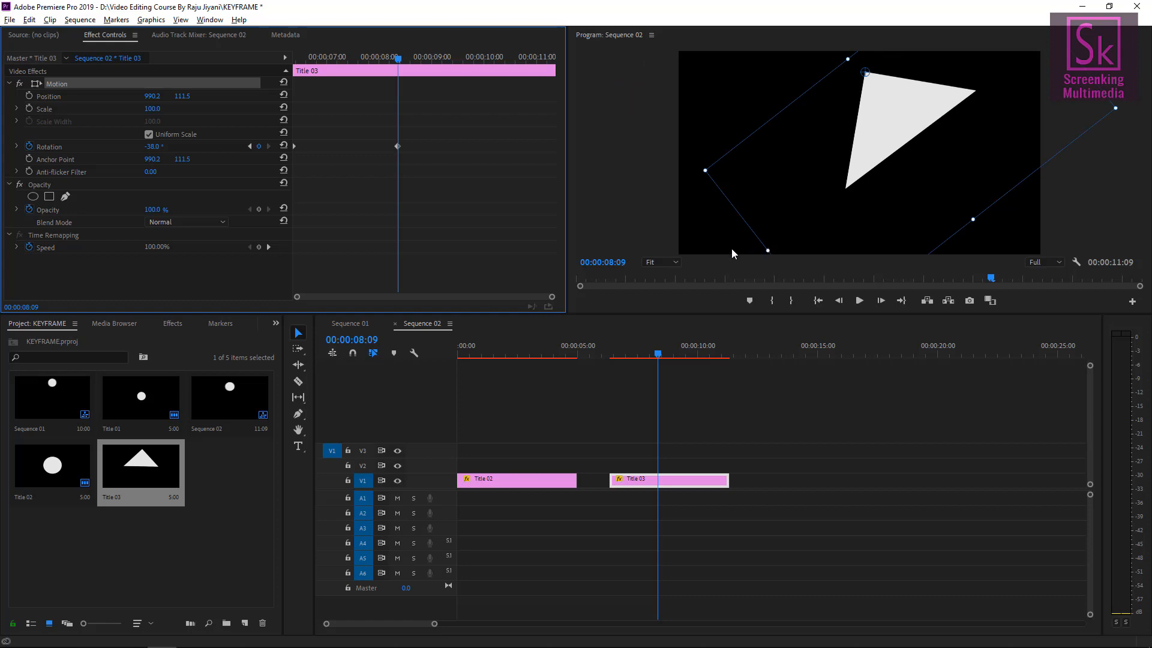
Go to 00:00:10:09, copy the first Rotation keyframe and paste it at that time.
{"action": "left_click", "coordinate": [611, 263]}
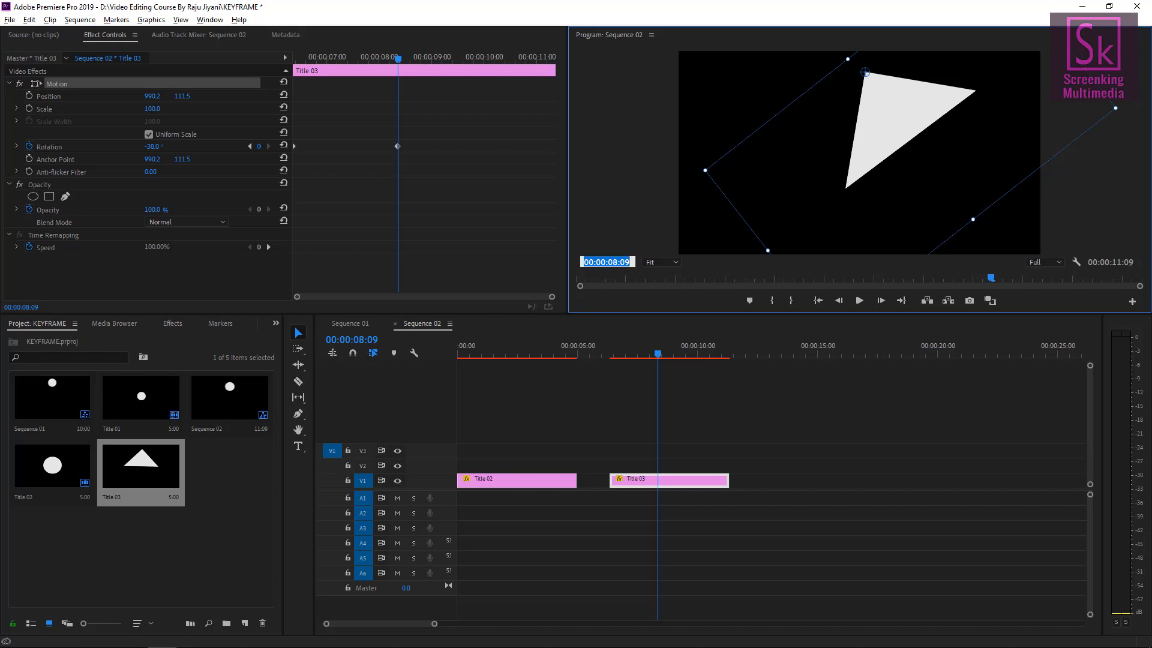
{"action": "type", "text": "10:"}
{"action": "type", "text": "09"}
{"action": "key", "text": "Return"}
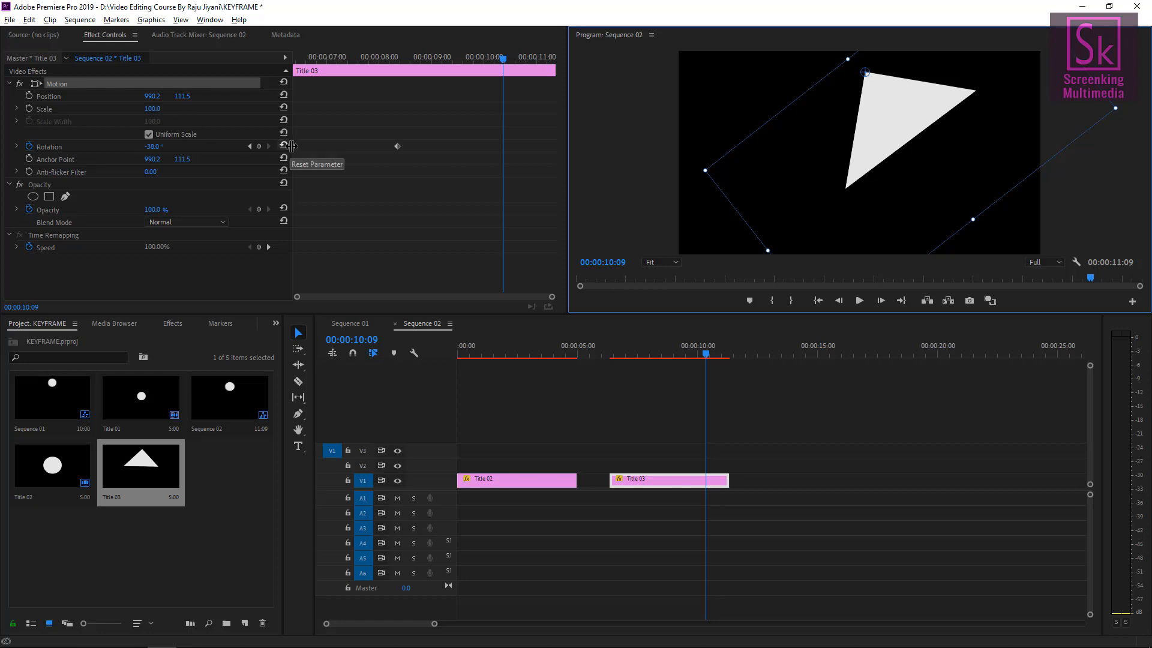
{"action": "left_click", "coordinate": [294, 146]}
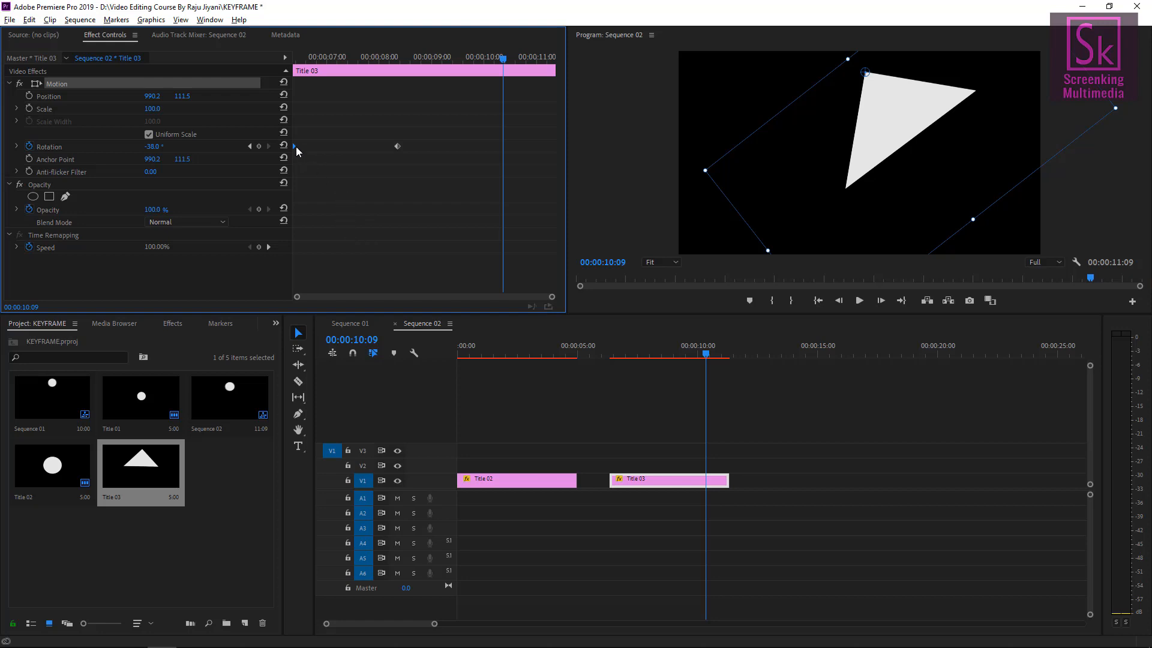
{"action": "right_click", "coordinate": [294, 146]}
{"action": "left_click", "coordinate": [384, 182]}
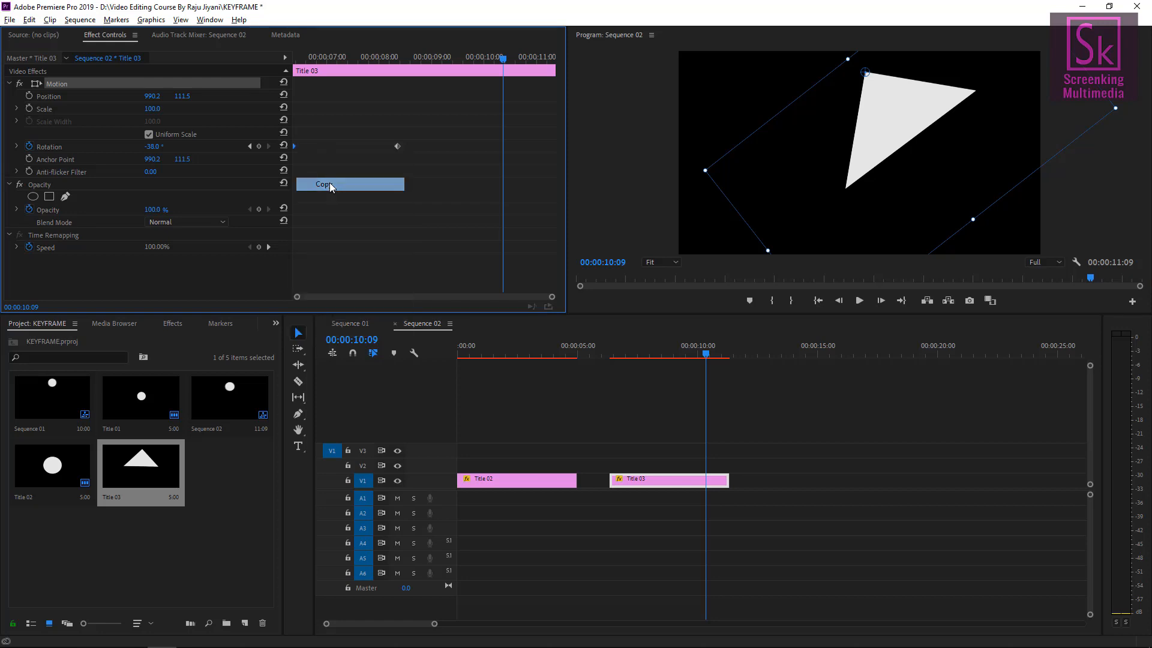
{"action": "key", "text": "ctrl+v"}
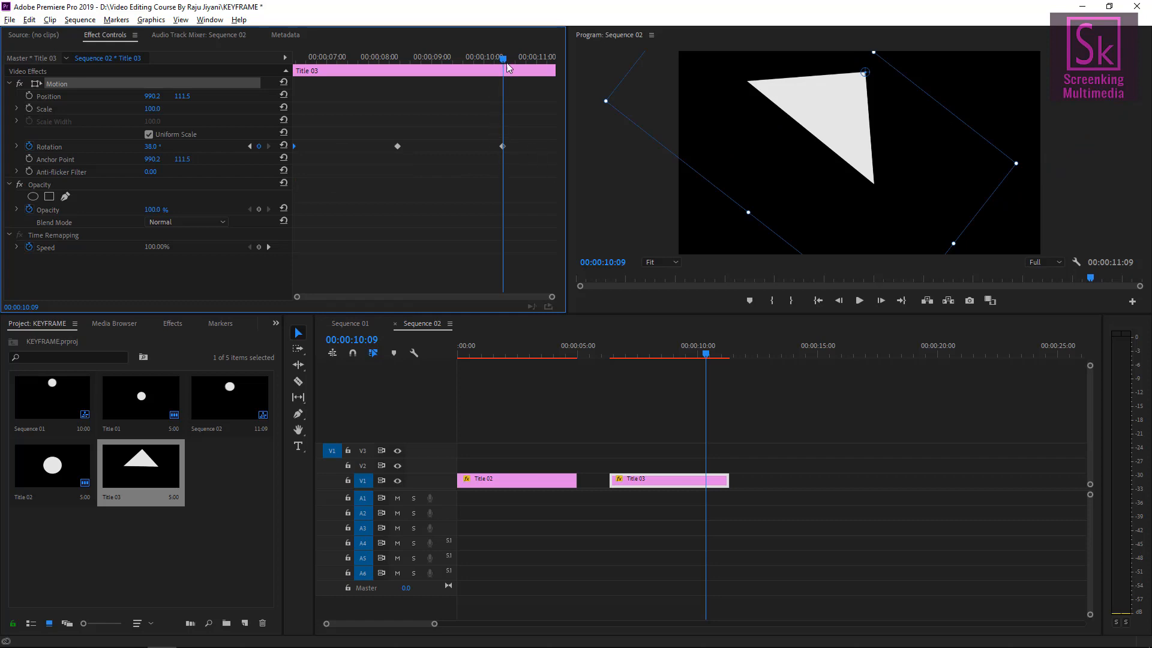
Play Title 03 from its start to preview the rotation animation.
{"action": "left_click_drag", "start_coordinate": [503, 58], "coordinate": [311, 63]}
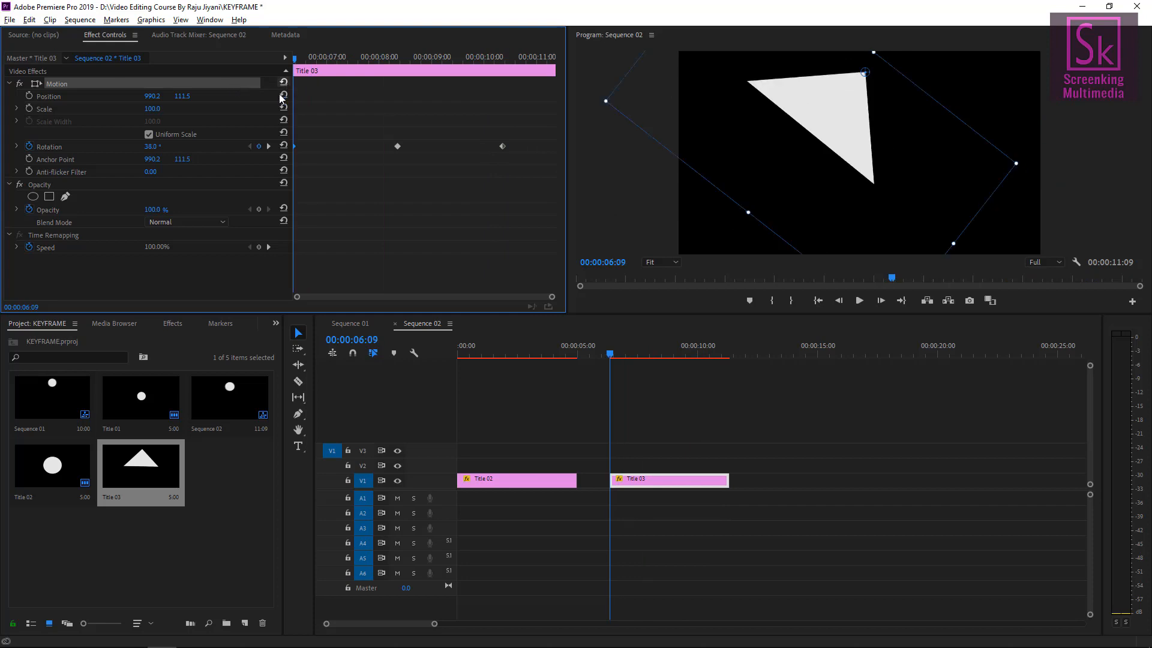
{"action": "key", "text": "space"}
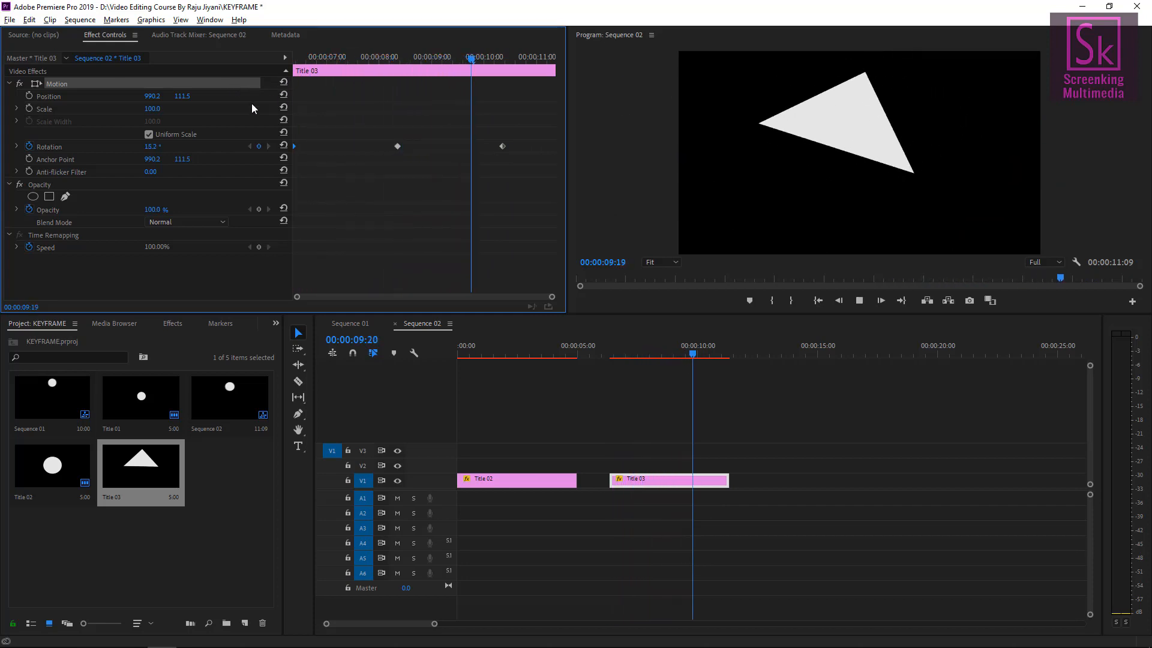
{"action": "key", "text": "space"}
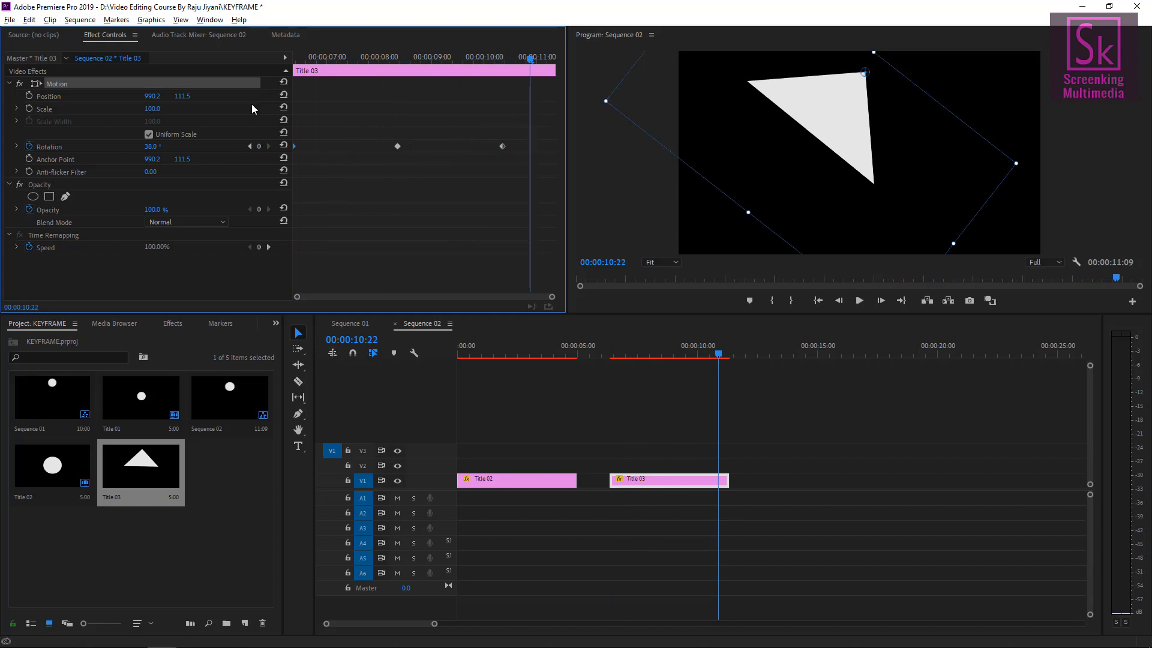